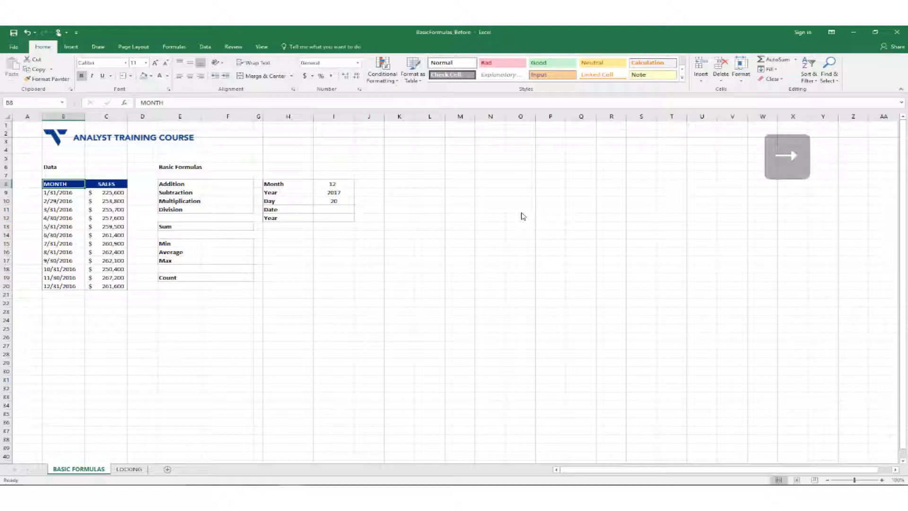
Enter the formula =C9+C10 in the Addition cell F8 to add the first two months' sales.
{"action": "key", "text": "Right"}
{"action": "key", "text": "Right"}
{"action": "key", "text": "Right"}
{"action": "key", "text": "Right"}
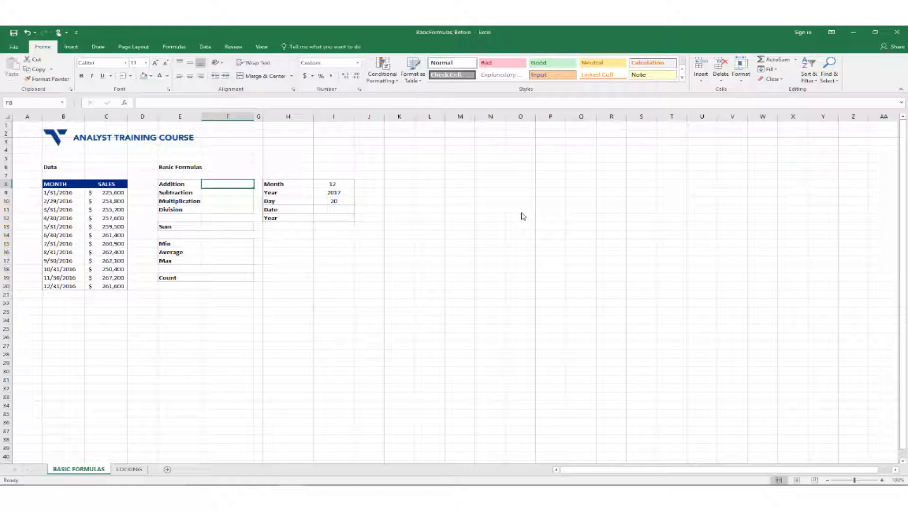
{"action": "type", "text": "="}
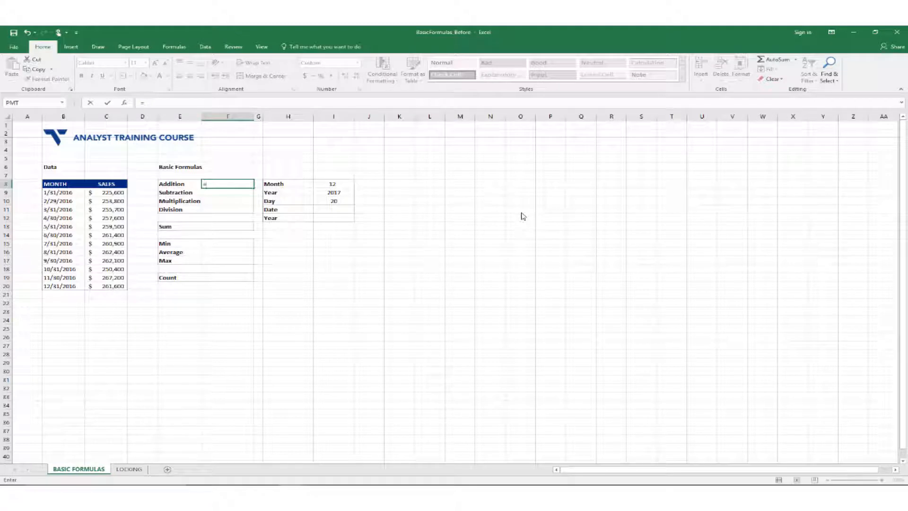
{"action": "key", "text": "Left"}
{"action": "key", "text": "Left"}
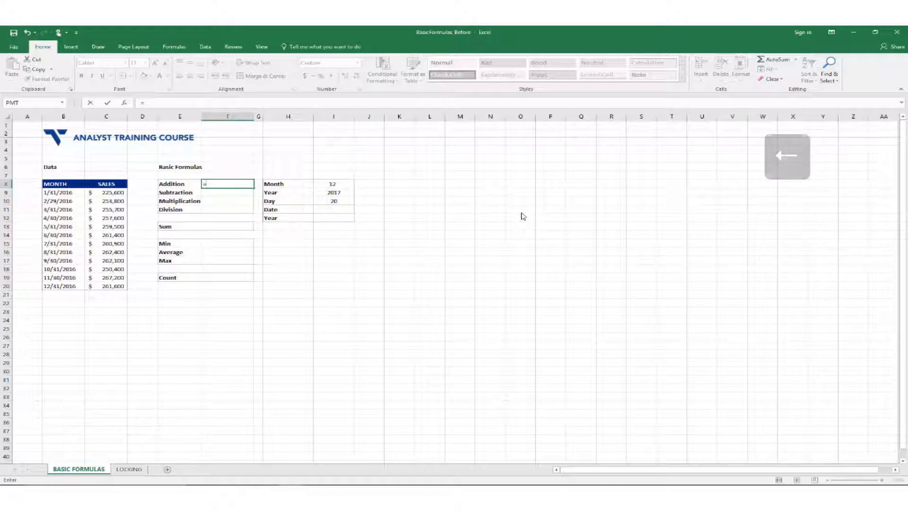
{"action": "key", "text": "Left"}
{"action": "key", "text": "Left"}
{"action": "key", "text": "Left"}
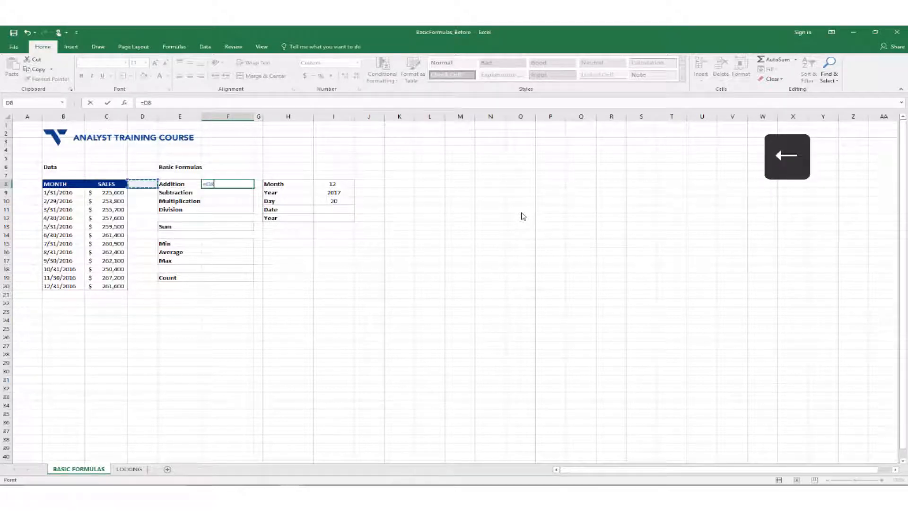
{"action": "key", "text": "Down"}
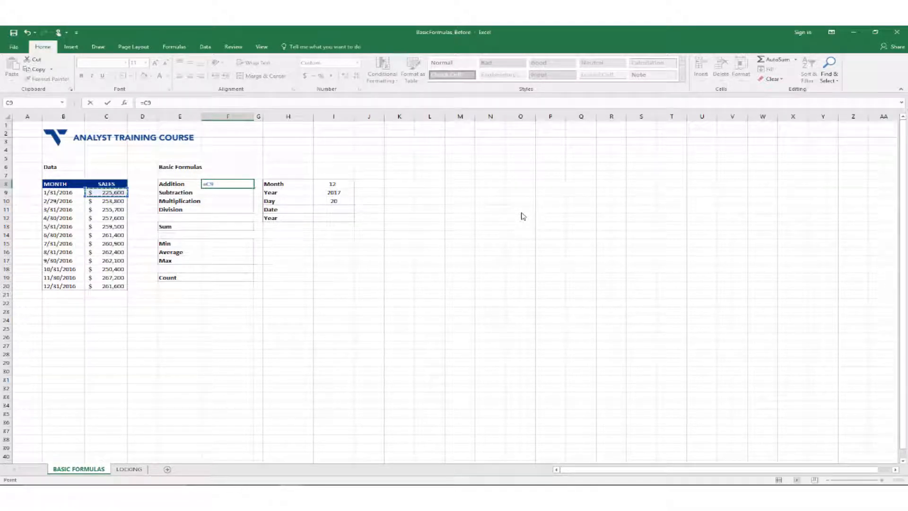
{"action": "type", "text": "+"}
{"action": "key", "text": "Left"}
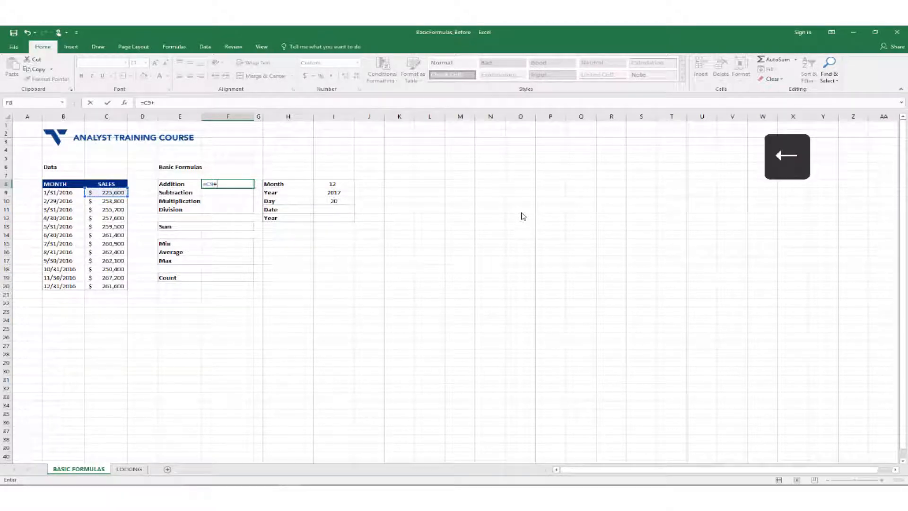
{"action": "key", "text": "Down"}
{"action": "key", "text": "Left"}
{"action": "key", "text": "Left"}
{"action": "key", "text": "Down"}
{"action": "key", "text": "Left"}
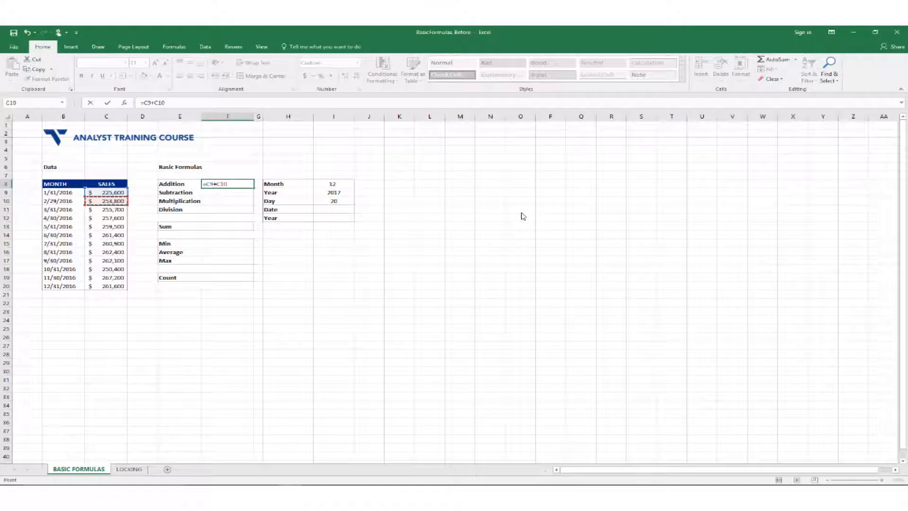
{"action": "key", "text": "Return"}
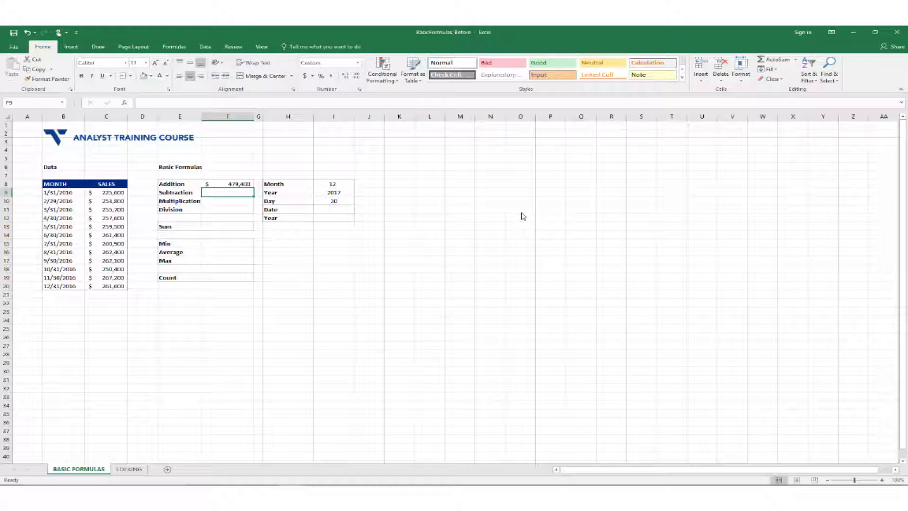
Enter the formula =C9-C10 in the Subtraction cell F9 to subtract February's sales from January's.
{"action": "type", "text": "="}
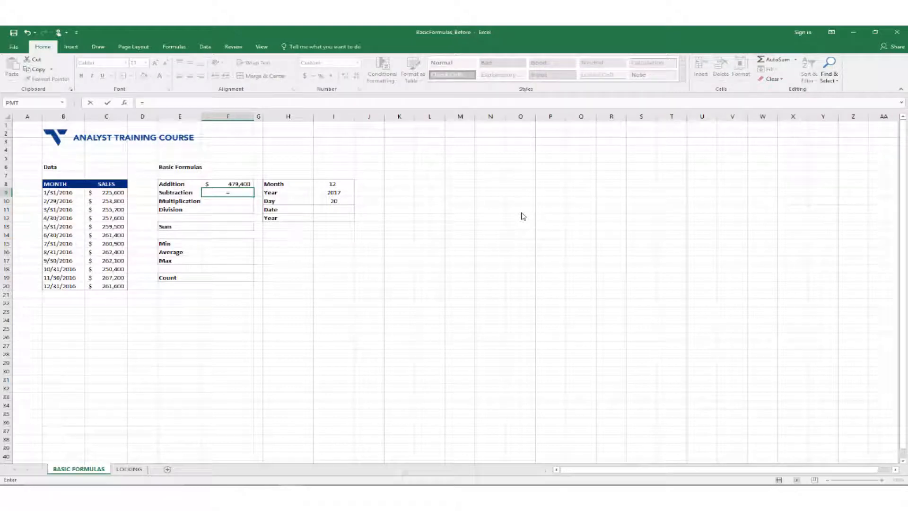
{"action": "key", "text": "Left"}
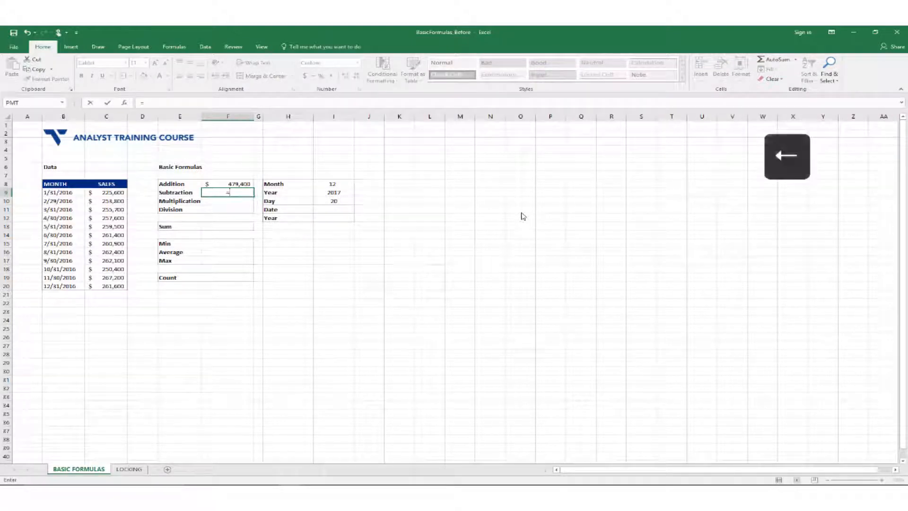
{"action": "key", "text": "Left"}
{"action": "key", "text": "Left"}
{"action": "key", "text": "Left"}
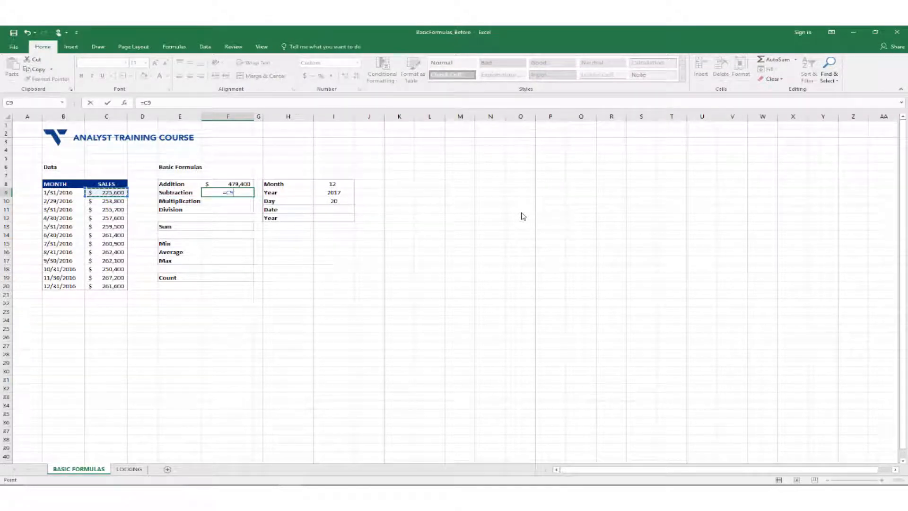
{"action": "type", "text": "-"}
{"action": "key", "text": "Left"}
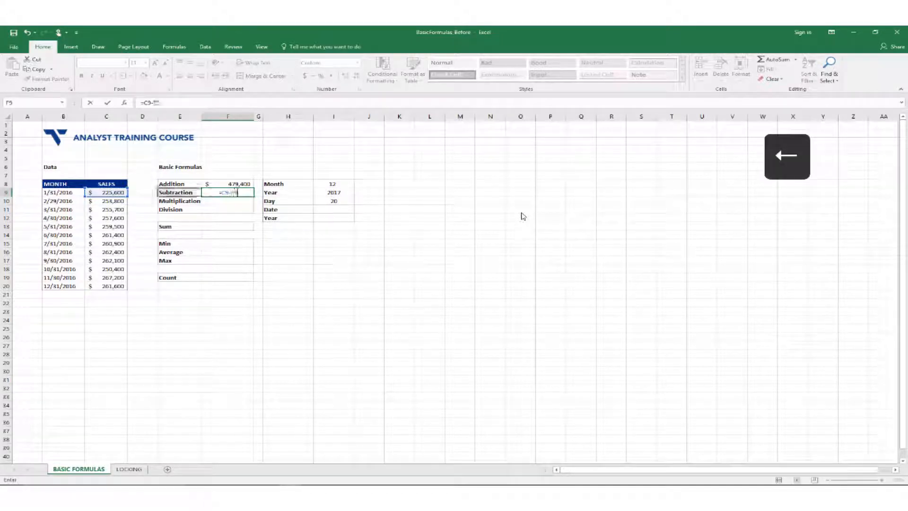
{"action": "key", "text": "Left"}
{"action": "key", "text": "Down"}
{"action": "key", "text": "Left"}
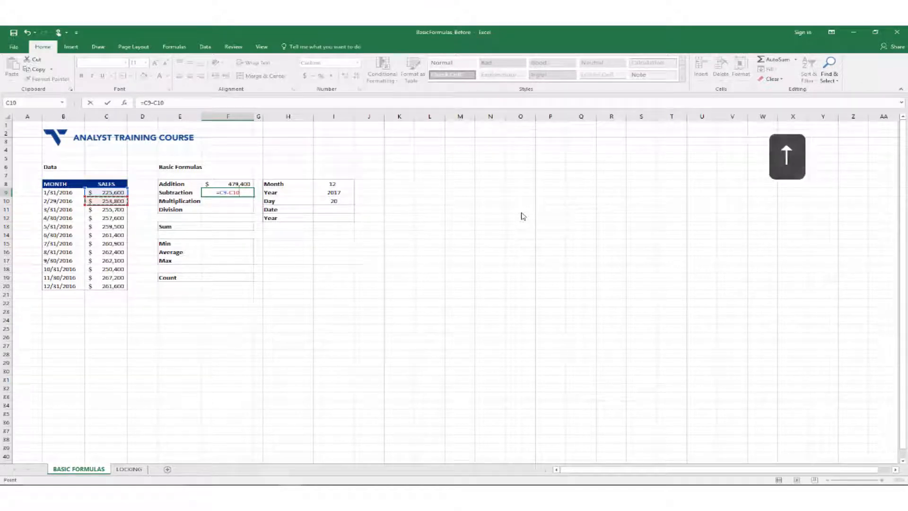
{"action": "key", "text": "Return"}
{"action": "key", "text": "Up"}
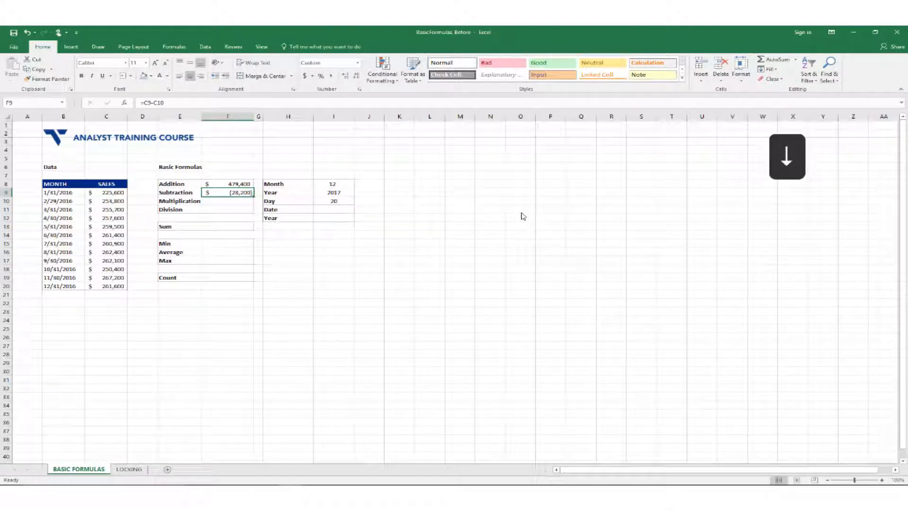
Enter the formula =C9*C10 in the Multiplication cell F10 and widen column F so the product fits.
{"action": "key", "text": "Down"}
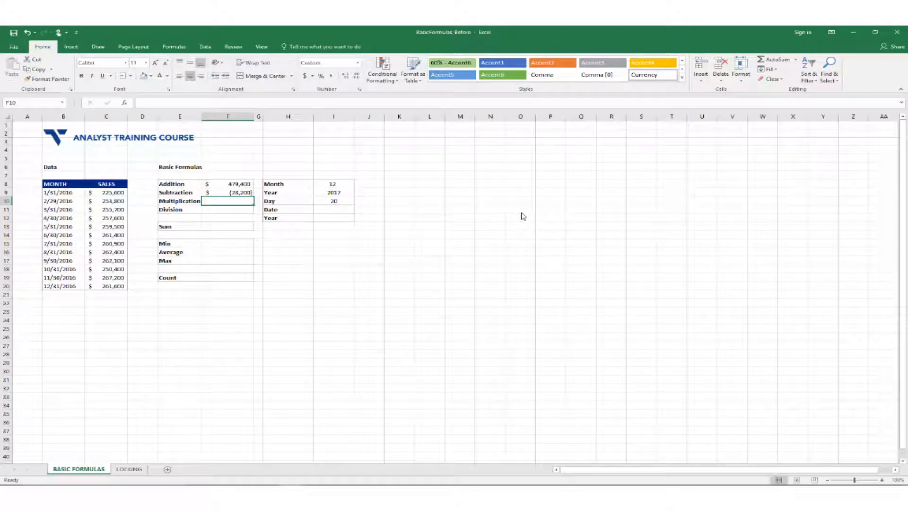
{"action": "type", "text": "="}
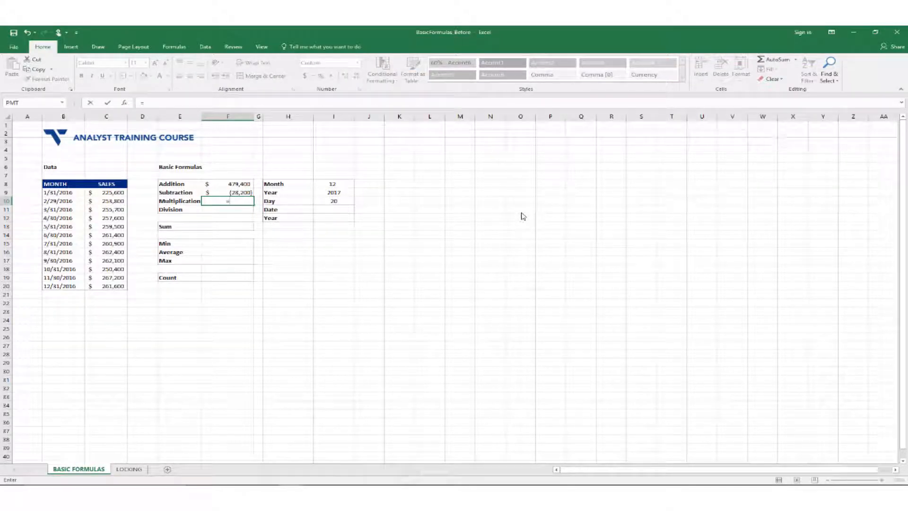
{"action": "key", "text": "Up"}
{"action": "key", "text": "Left"}
{"action": "key", "text": "Left"}
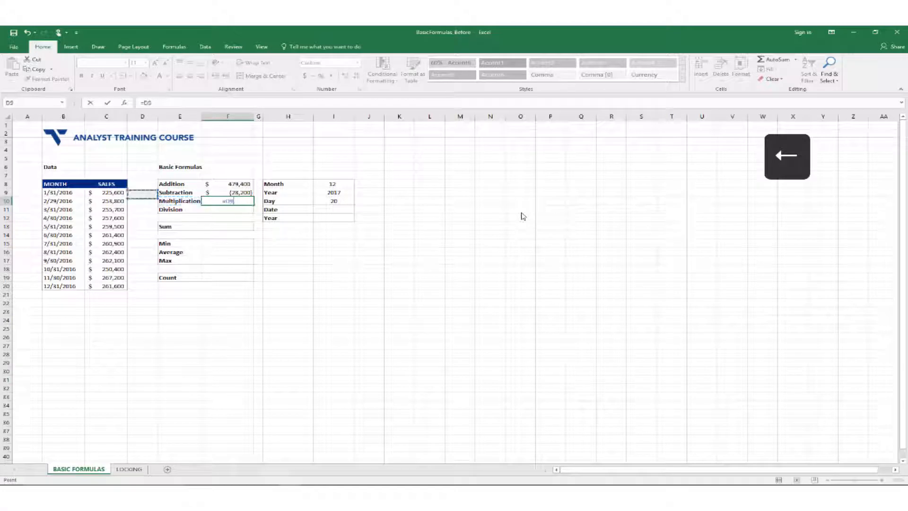
{"action": "key", "text": "Left"}
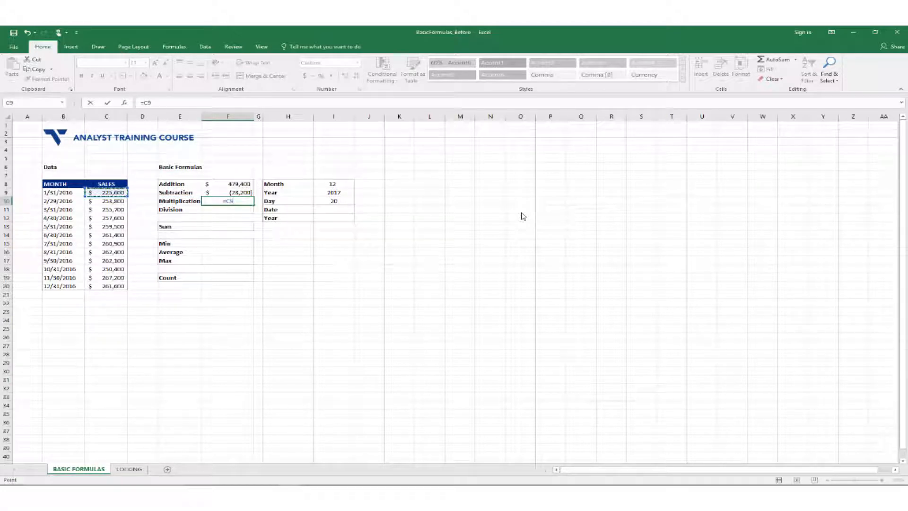
{"action": "type", "text": "*"}
{"action": "key", "text": "Left"}
{"action": "key", "text": "Left"}
{"action": "key", "text": "Left"}
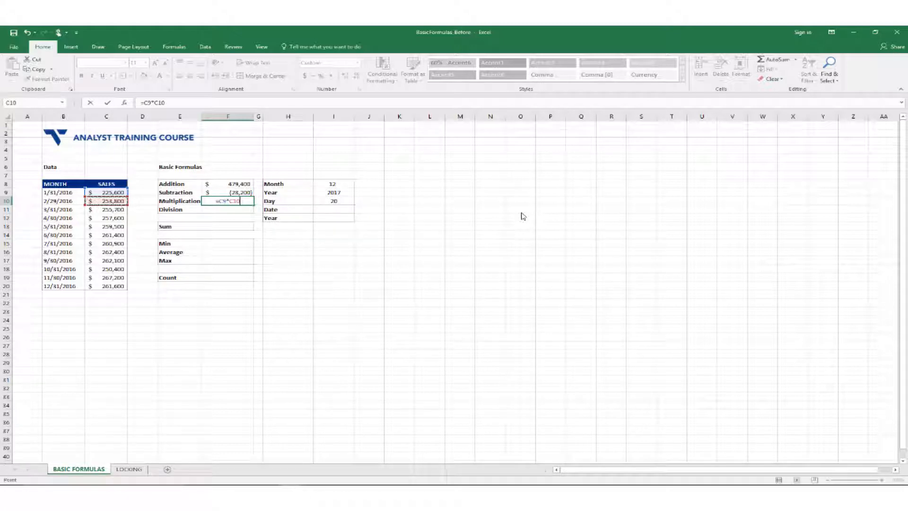
{"action": "key", "text": "Return"}
{"action": "key", "text": "Up"}
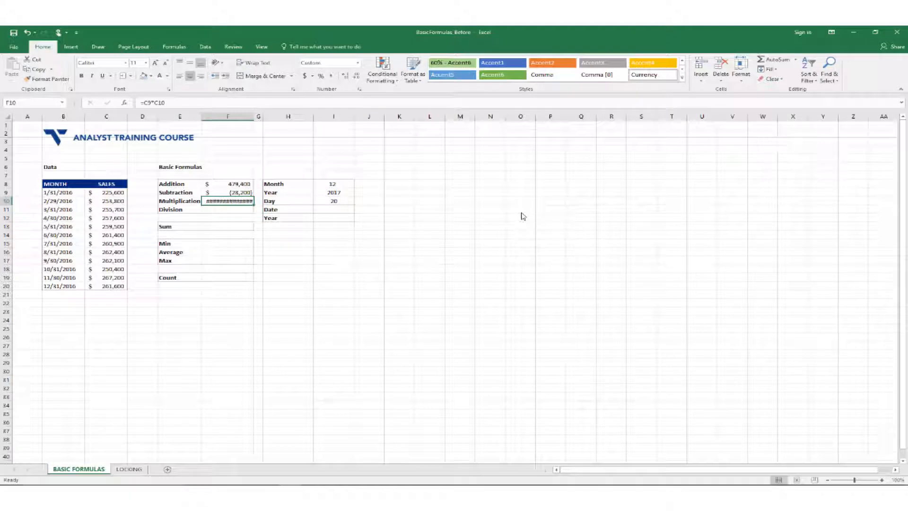
{"action": "left_click_drag", "start_coordinate": [254, 114], "coordinate": [267, 115]}
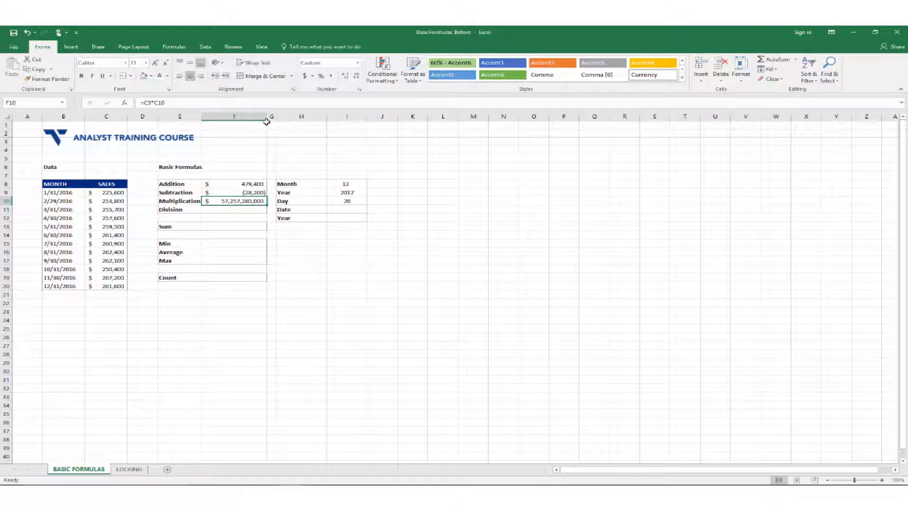
Enter the formula =C9/C10 in the Division cell F11 to divide January's sales by February's.
{"action": "key", "text": "Down"}
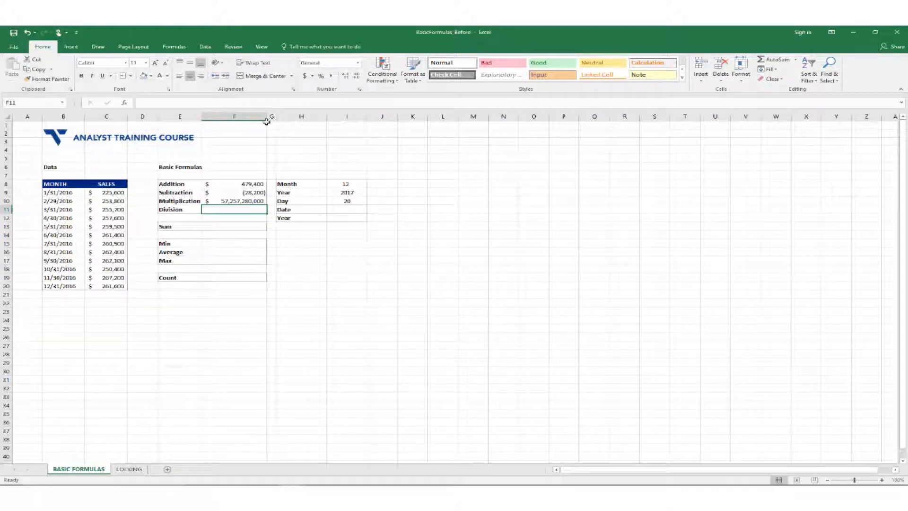
{"action": "type", "text": "="}
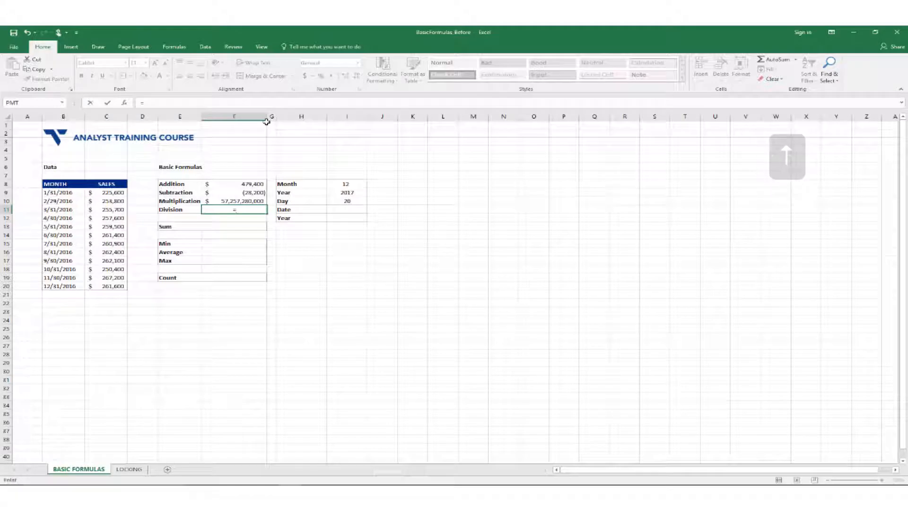
{"action": "key", "text": "Left"}
{"action": "key", "text": "Left"}
{"action": "key", "text": "Left"}
{"action": "key", "text": "Up"}
{"action": "key", "text": "Up"}
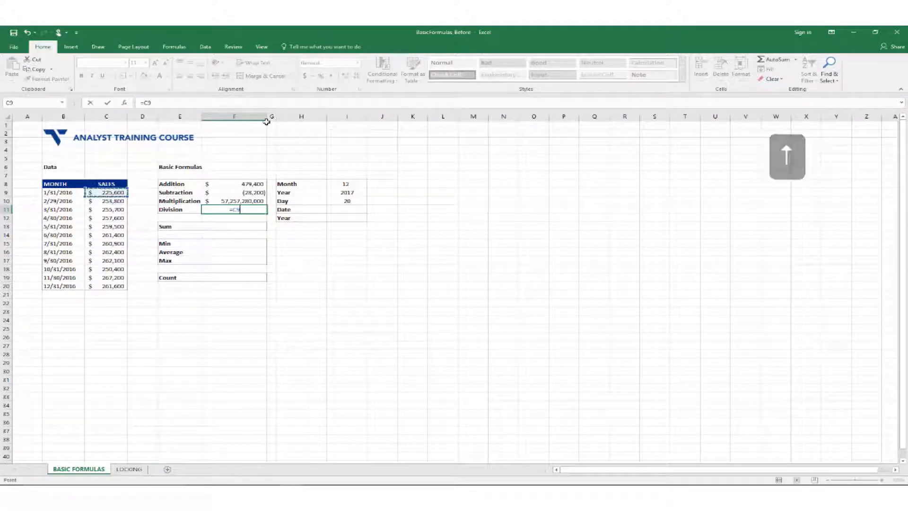
{"action": "type", "text": "/"}
{"action": "key", "text": "Left"}
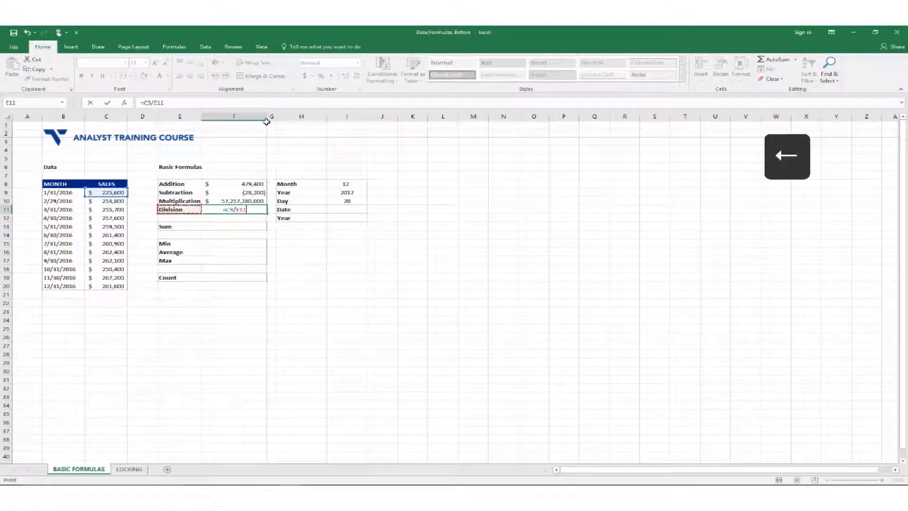
{"action": "key", "text": "Left"}
{"action": "key", "text": "Up"}
{"action": "key", "text": "Left"}
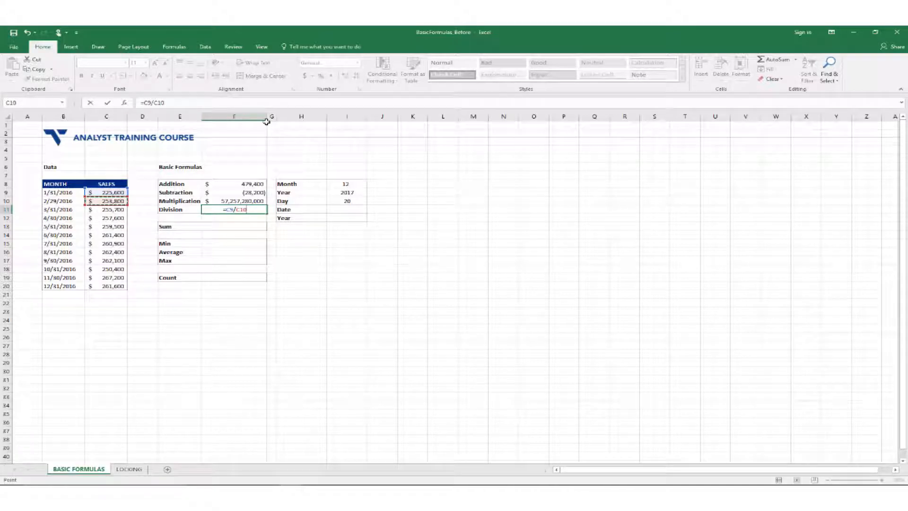
{"action": "key", "text": "Return"}
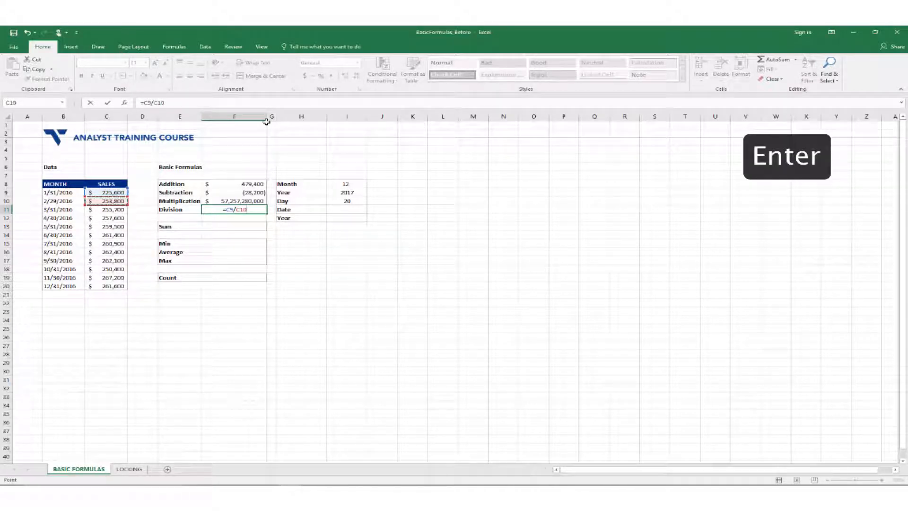
{"action": "key", "text": "Up"}
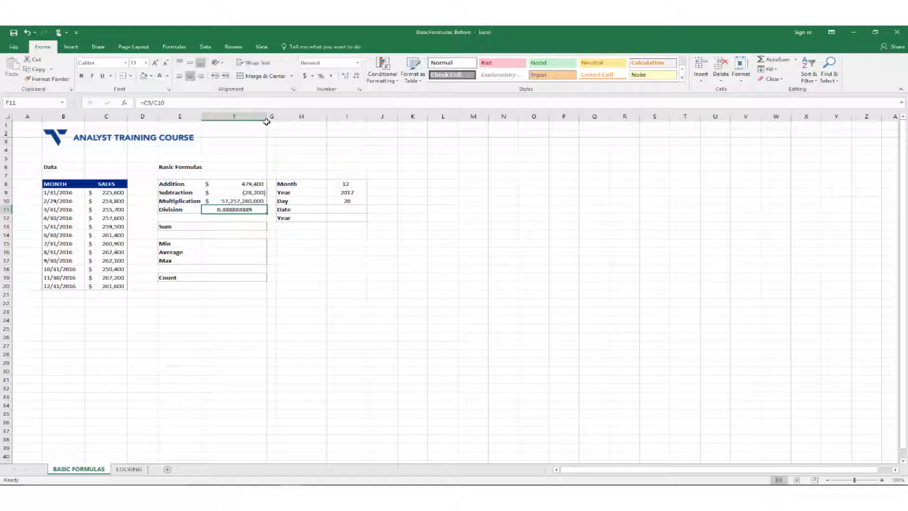
Enter the formula =SUM(C9:C10) in the Sum cell F13 to total January and February sales.
{"action": "key", "text": "Down"}
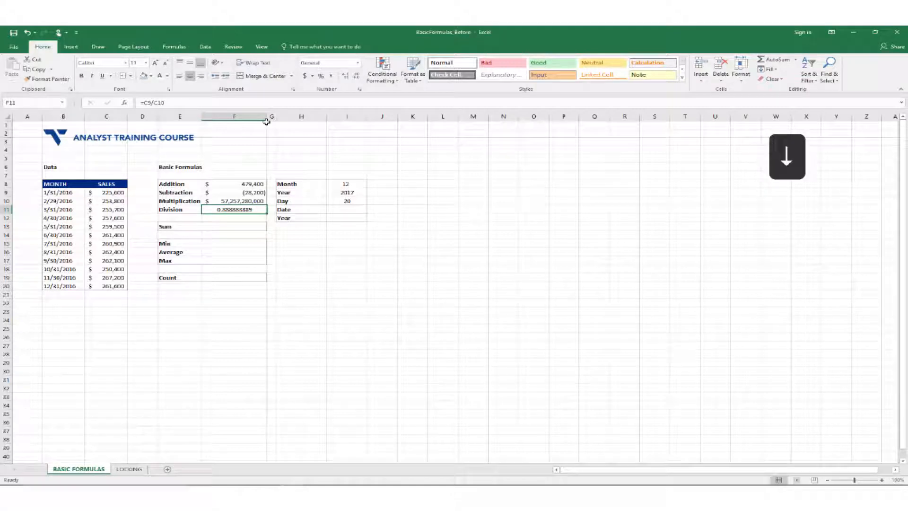
{"action": "key", "text": "Down"}
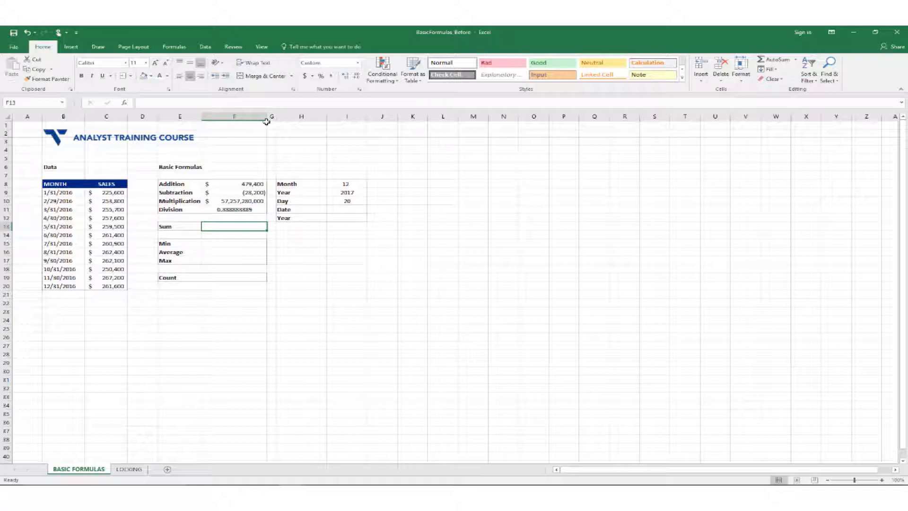
{"action": "type", "text": "="}
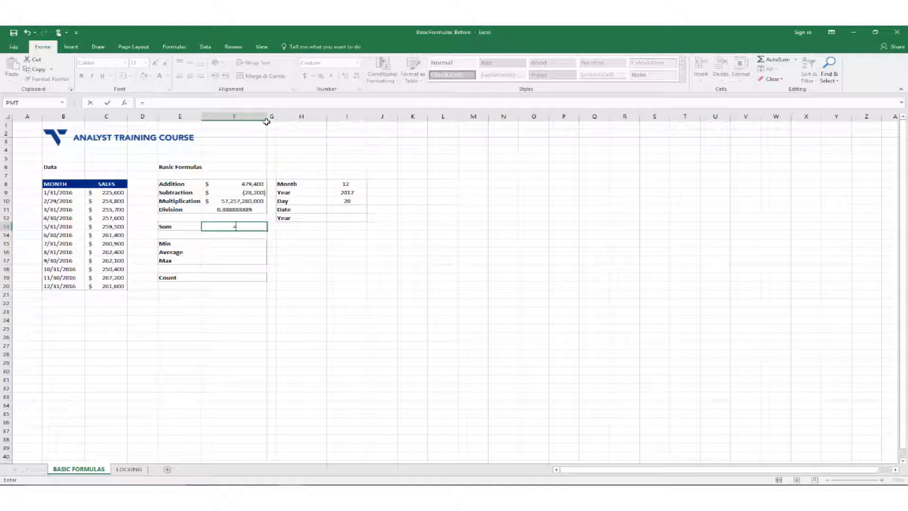
{"action": "type", "text": "sum"}
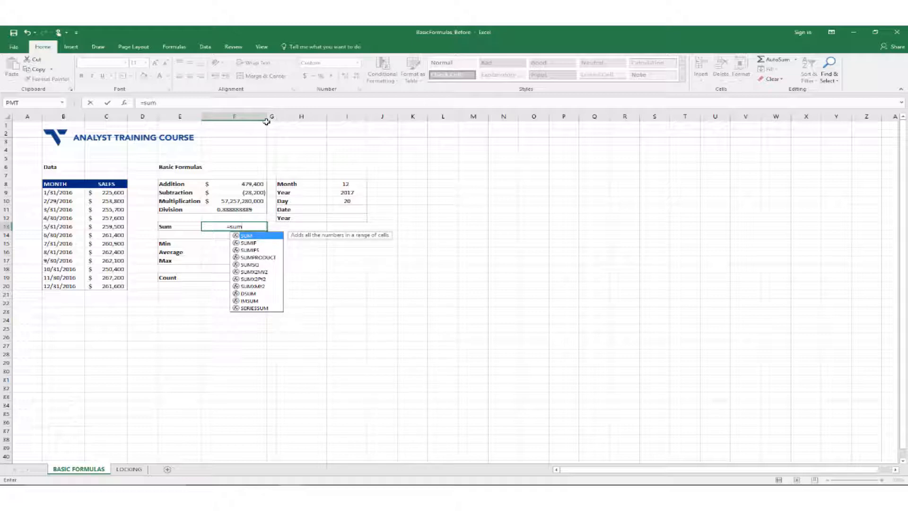
{"action": "key", "text": "Tab"}
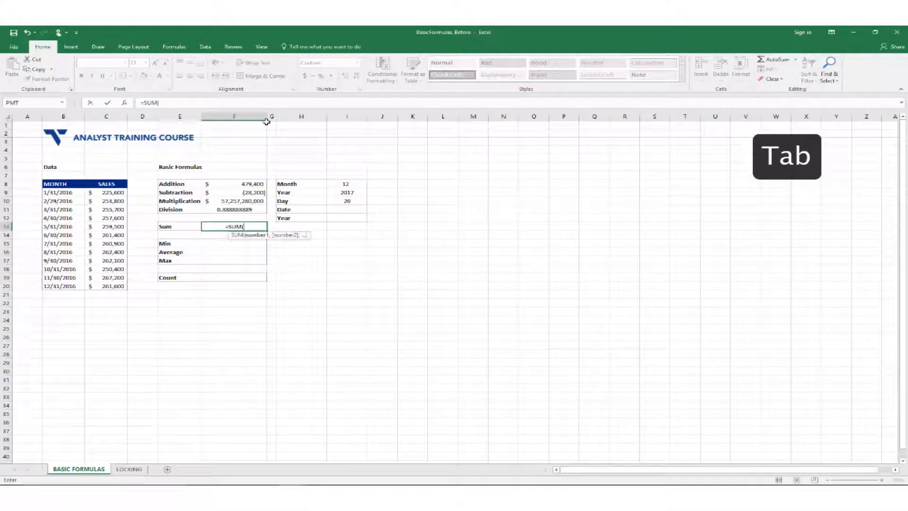
{"action": "key", "text": "Left"}
{"action": "key", "text": "Left"}
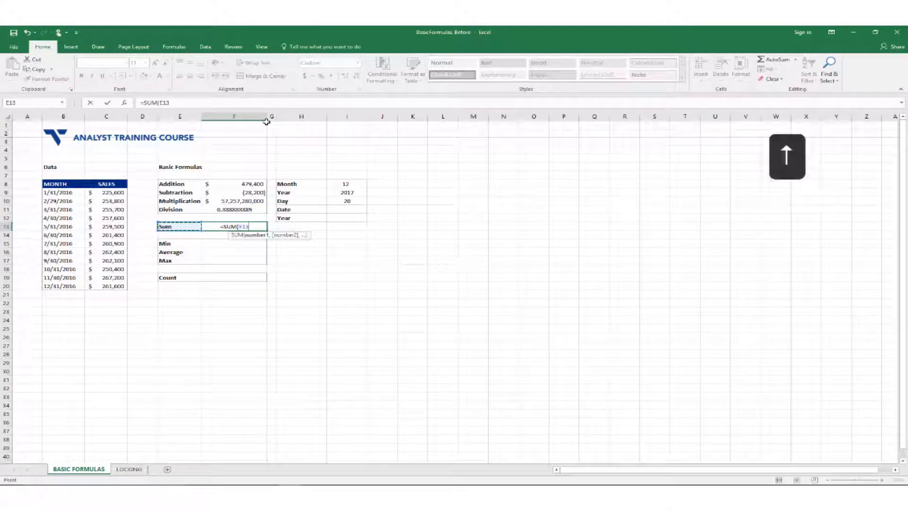
{"action": "key", "text": "Left"}
{"action": "key", "text": "Up"}
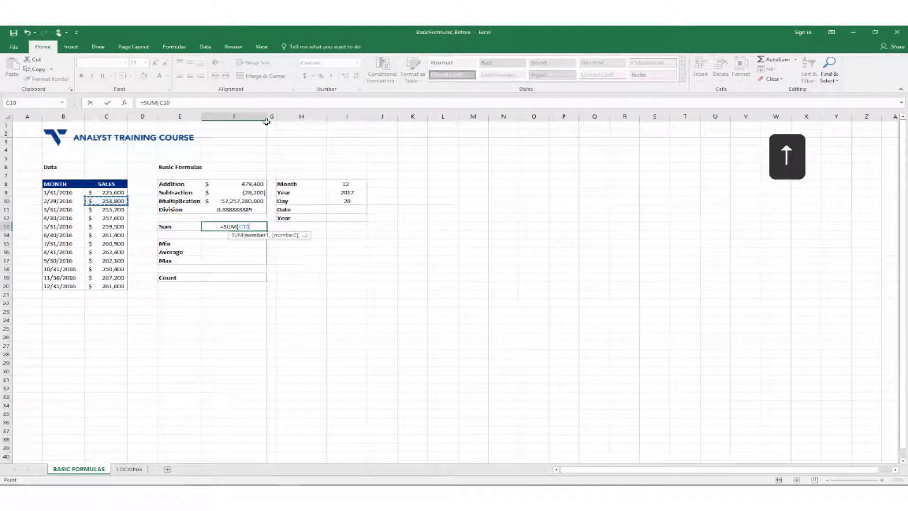
{"action": "key", "text": "Up"}
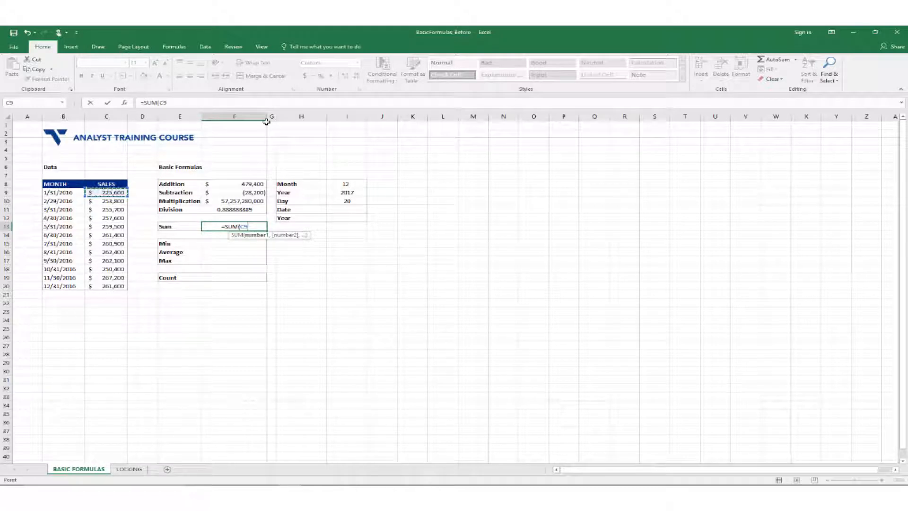
{"action": "key", "text": "shift+Down"}
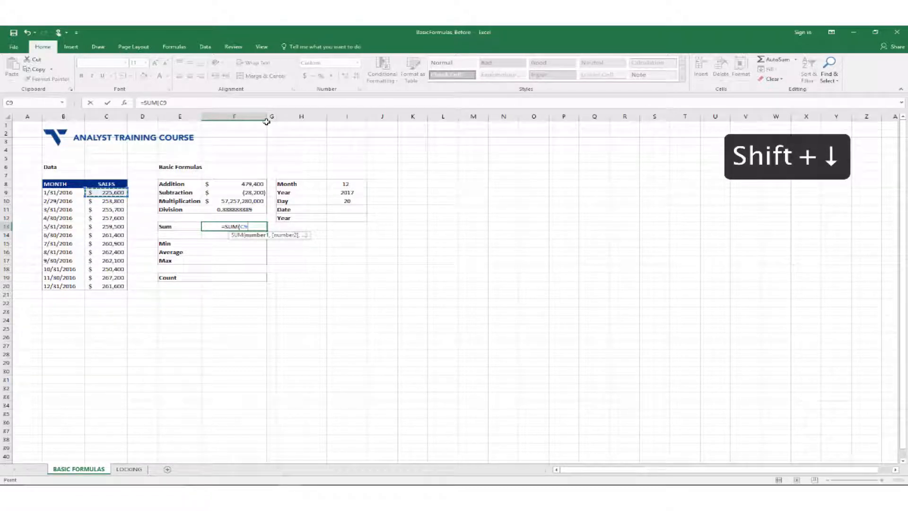
{"action": "key", "text": "shift+Down"}
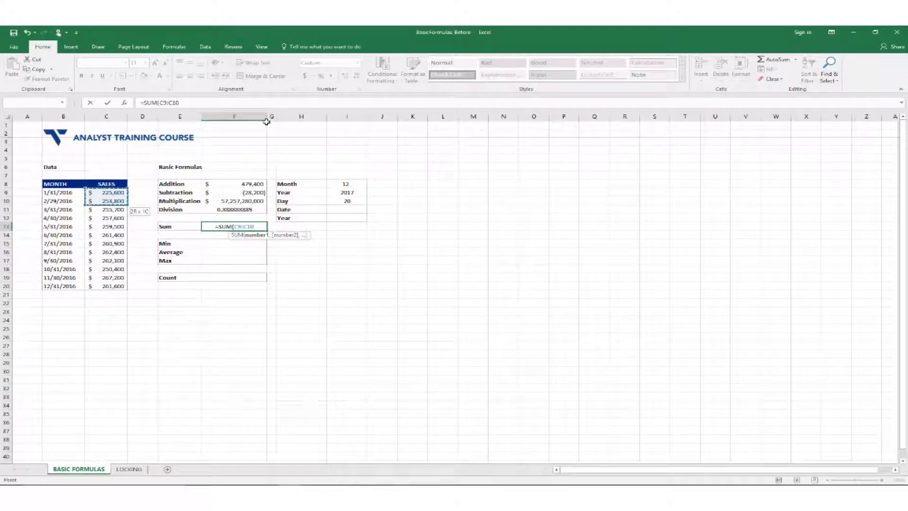
{"action": "key", "text": "Return"}
{"action": "key", "text": "Up"}
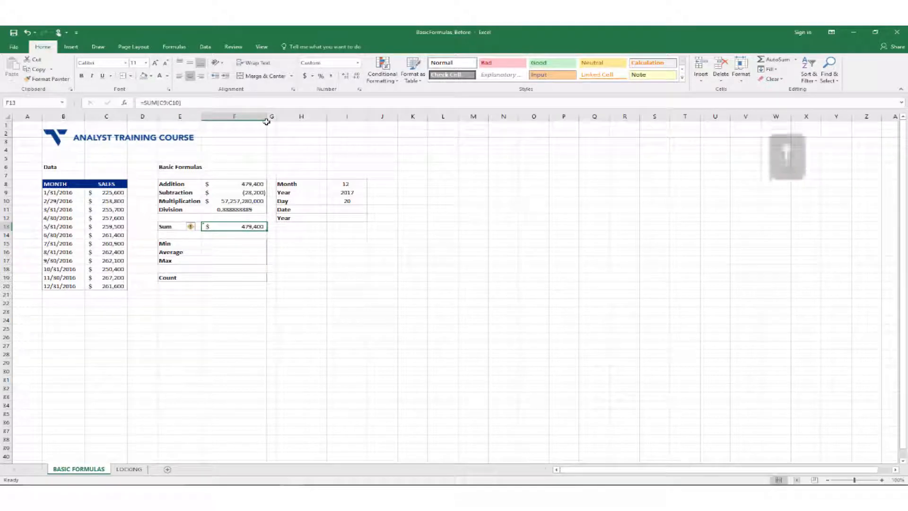
Compare the Addition cell F8 and its formula with the Sum cell F13.
{"action": "key", "text": "Up"}
{"action": "key", "text": "Up"}
{"action": "key", "text": "Up"}
{"action": "key", "text": "Up"}
{"action": "key", "text": "Up"}
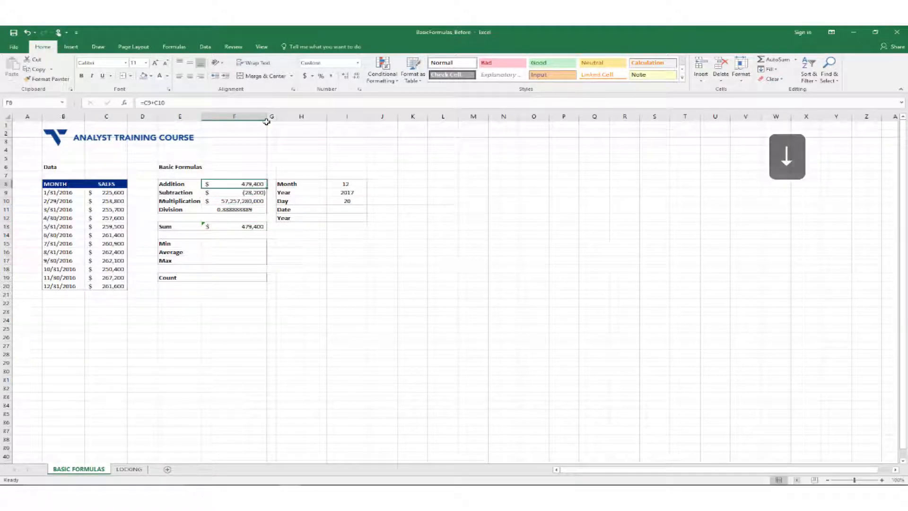
{"action": "key", "text": "Down"}
{"action": "key", "text": "Down"}
{"action": "key", "text": "Down"}
{"action": "key", "text": "Down"}
{"action": "key", "text": "Down"}
{"action": "key", "text": "Down"}
{"action": "key", "text": "Down"}
{"action": "key", "text": "Down"}
{"action": "key", "text": "Up"}
{"action": "key", "text": "Up"}
{"action": "key", "text": "Up"}
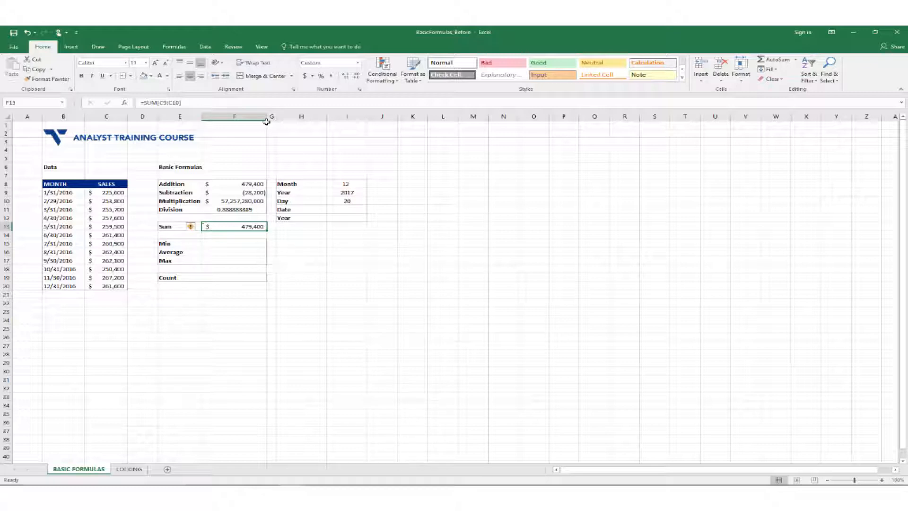
Replace the formula in the Sum cell F13 with =SUM(C9:C20) to total all twelve months of sales.
{"action": "type", "text": "="}
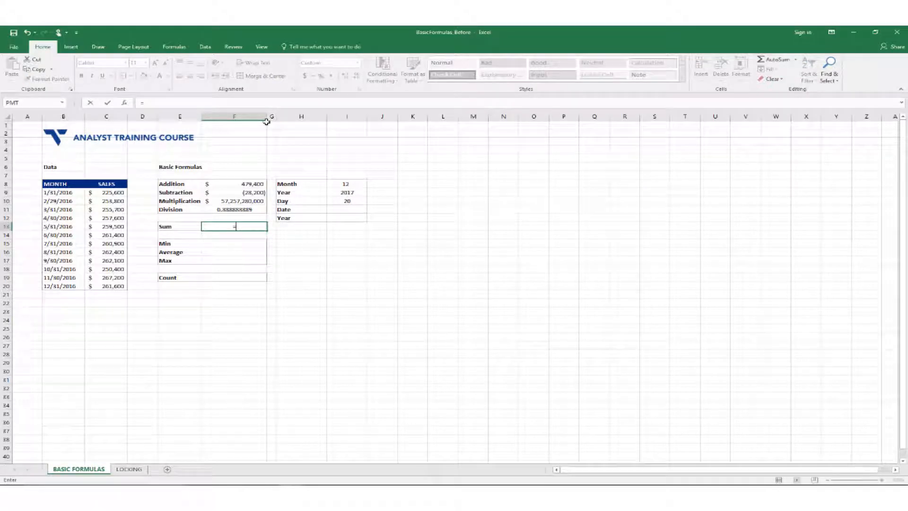
{"action": "type", "text": "sum"}
{"action": "key", "text": "Tab"}
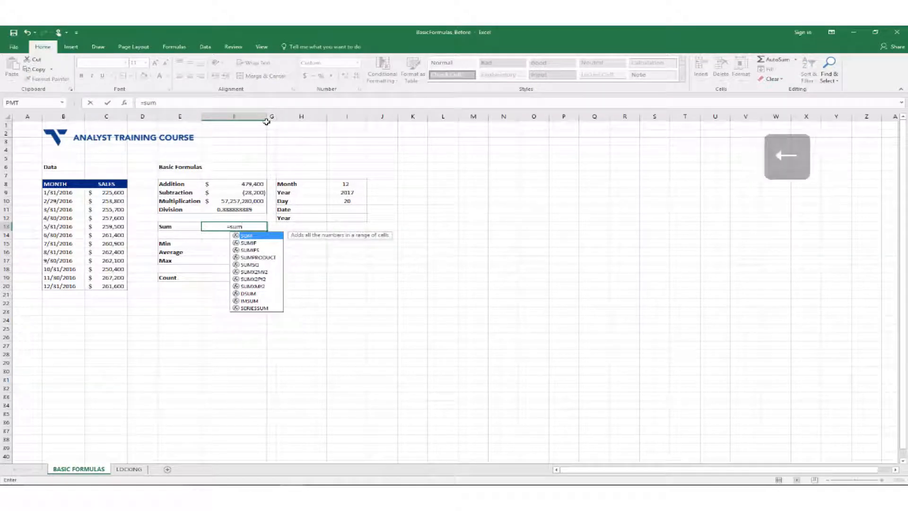
{"action": "key", "text": "Left"}
{"action": "key", "text": "Left"}
{"action": "key", "text": "Left"}
{"action": "key", "text": "Up"}
{"action": "key", "text": "Up"}
{"action": "key", "text": "Up"}
{"action": "key", "text": "Up"}
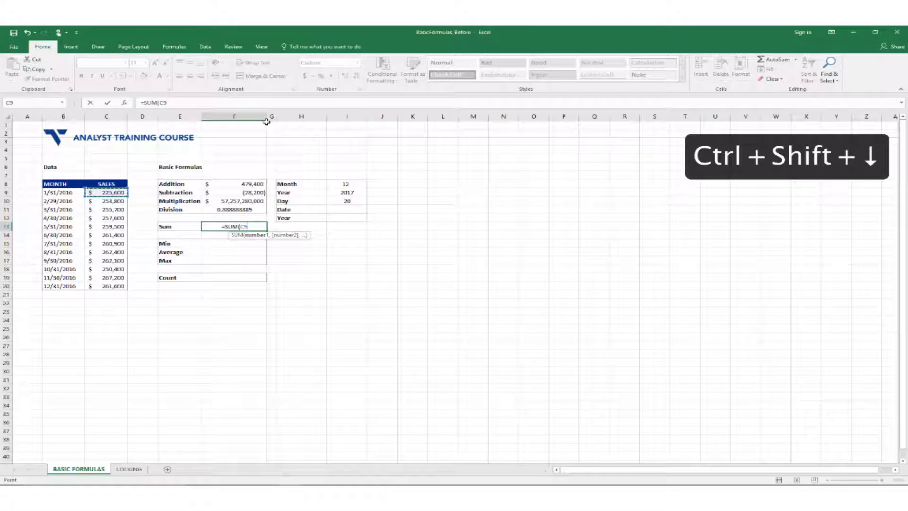
{"action": "key", "text": "ctrl+shift+Down"}
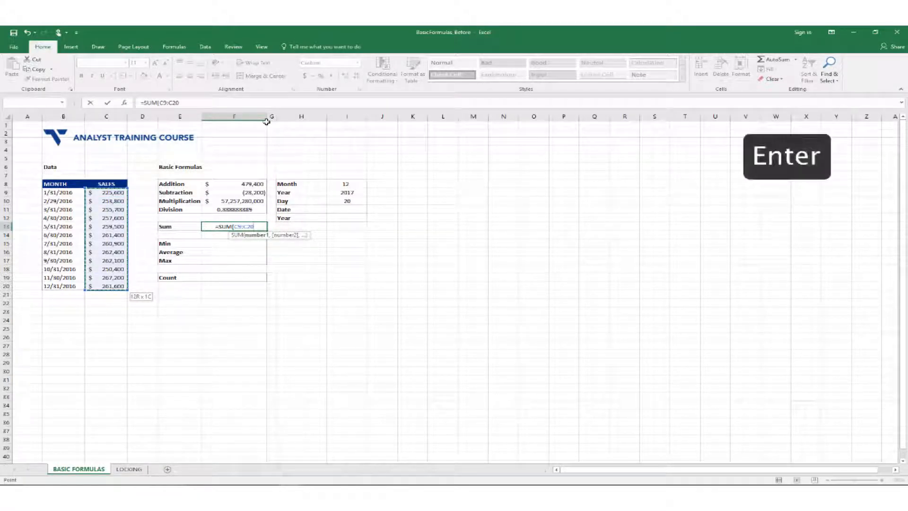
{"action": "key", "text": "Return"}
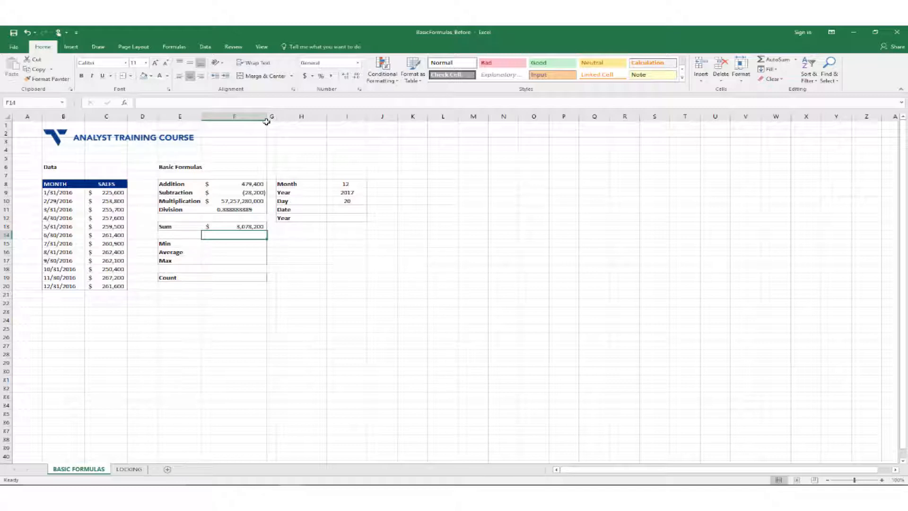
Enter the trial formula =C9+C10+C11 in cell H13 to add the first three months' sales cell by cell.
{"action": "key", "text": "Up"}
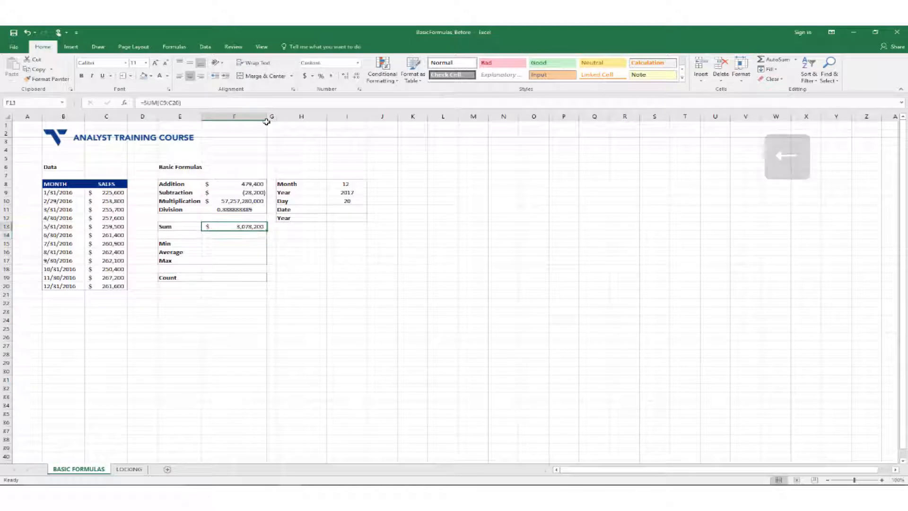
{"action": "key", "text": "Right"}
{"action": "key", "text": "Right"}
{"action": "type", "text": "="}
{"action": "key", "text": "Left"}
{"action": "key", "text": "Left"}
{"action": "key", "text": "Left"}
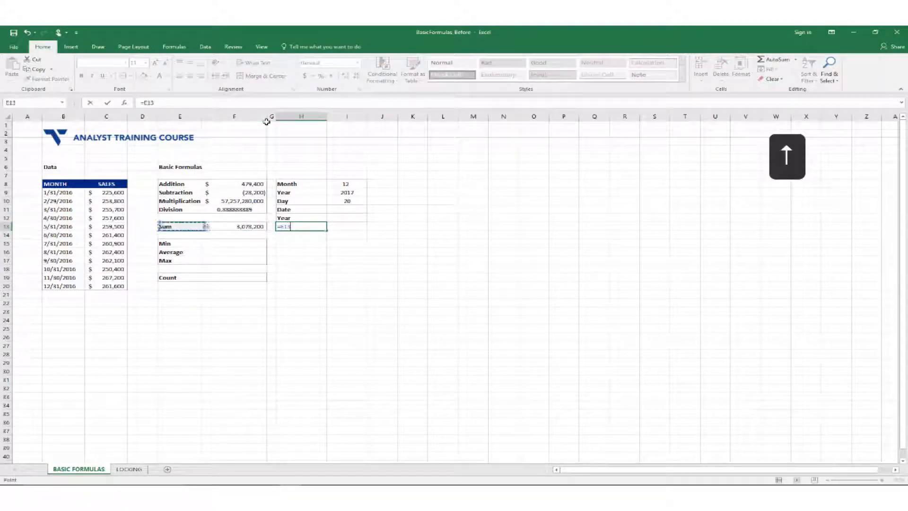
{"action": "key", "text": "Left"}
{"action": "key", "text": "Up"}
{"action": "key", "text": "Left"}
{"action": "key", "text": "Up"}
{"action": "key", "text": "Up"}
{"action": "key", "text": "Up"}
{"action": "type", "text": "+"}
{"action": "key", "text": "Left"}
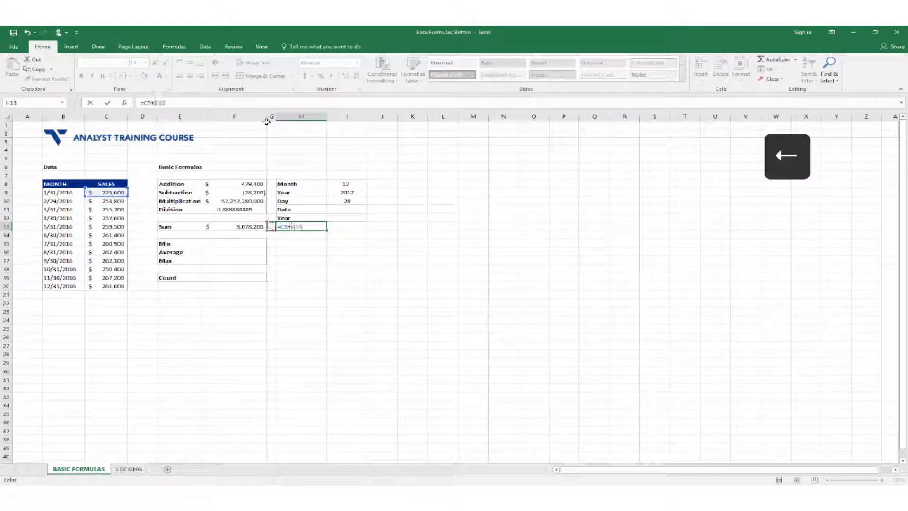
{"action": "key", "text": "Left"}
{"action": "key", "text": "Left"}
{"action": "key", "text": "Left"}
{"action": "key", "text": "Left"}
{"action": "key", "text": "Up"}
{"action": "key", "text": "Up"}
{"action": "key", "text": "Up"}
{"action": "type", "text": "+"}
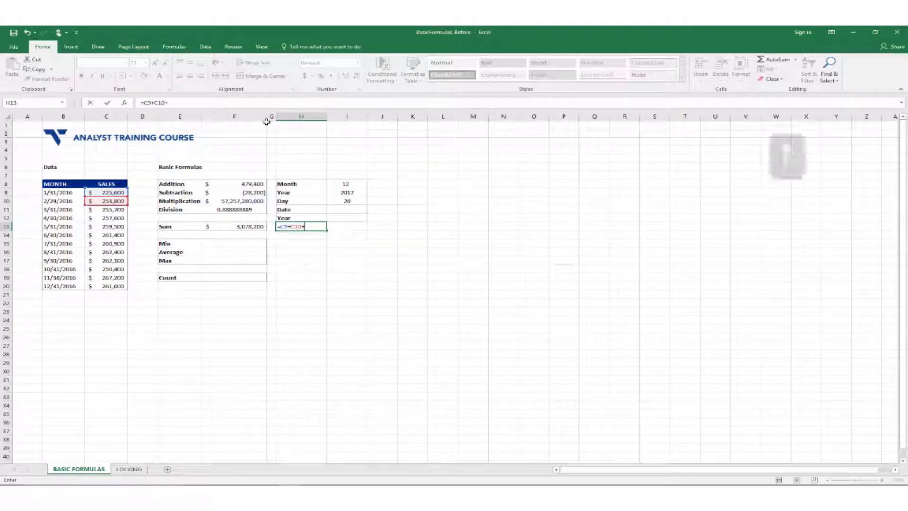
{"action": "key", "text": "Left"}
{"action": "key", "text": "Left"}
{"action": "key", "text": "Left"}
{"action": "key", "text": "Left"}
{"action": "key", "text": "Left"}
{"action": "key", "text": "Up"}
{"action": "key", "text": "Up"}
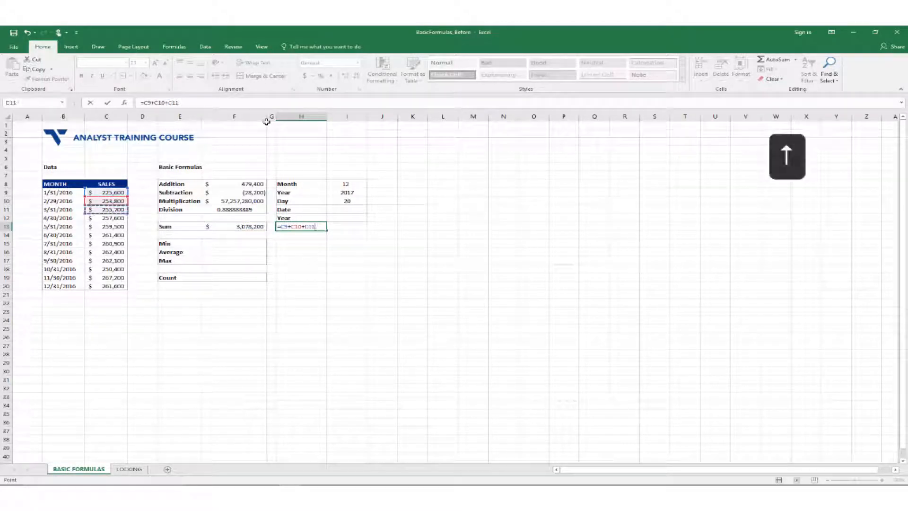
{"action": "key", "text": "Return"}
{"action": "key", "text": "Up"}
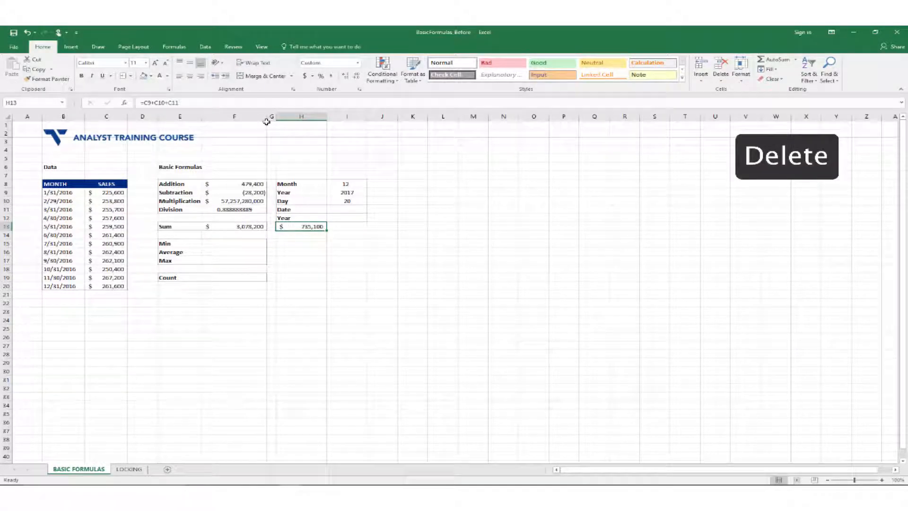
Clear the trial addition formula from cell H13 and return to the Sum cell F13.
{"action": "key", "text": "Delete"}
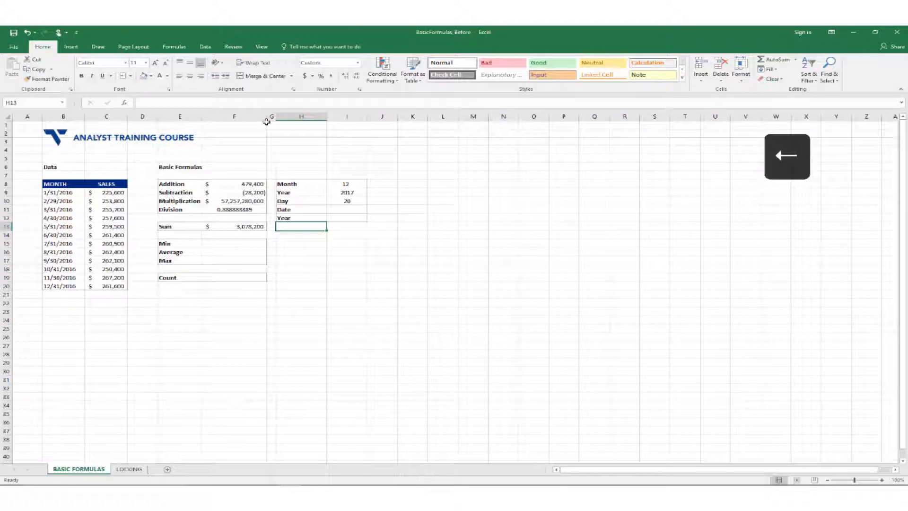
{"action": "key", "text": "Left"}
{"action": "key", "text": "Left"}
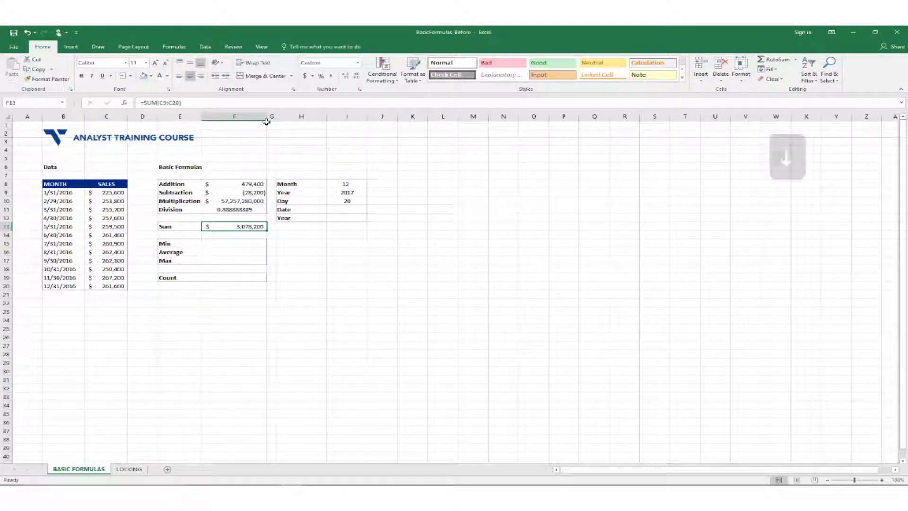
Enter the formula =MIN(C9:C20) in the Min cell F15 to find the lowest monthly sales.
{"action": "key", "text": "Down"}
{"action": "key", "text": "Down"}
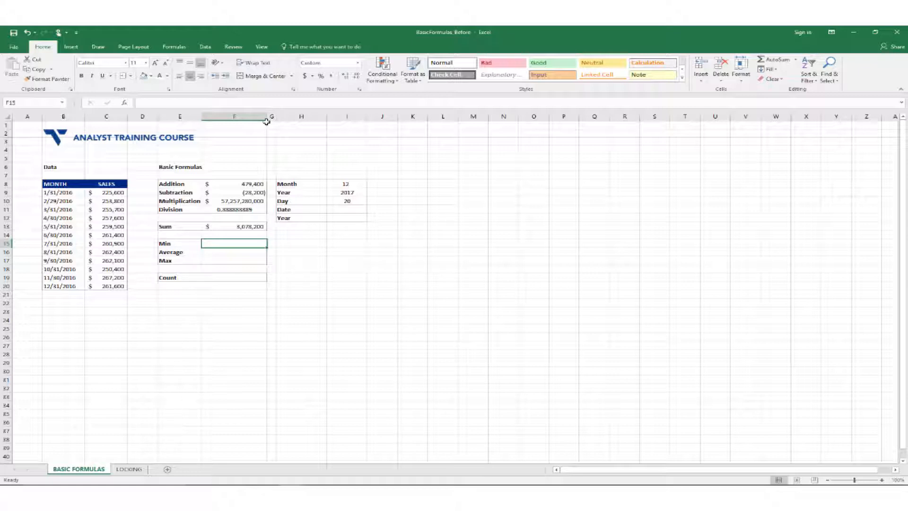
{"action": "type", "text": "="}
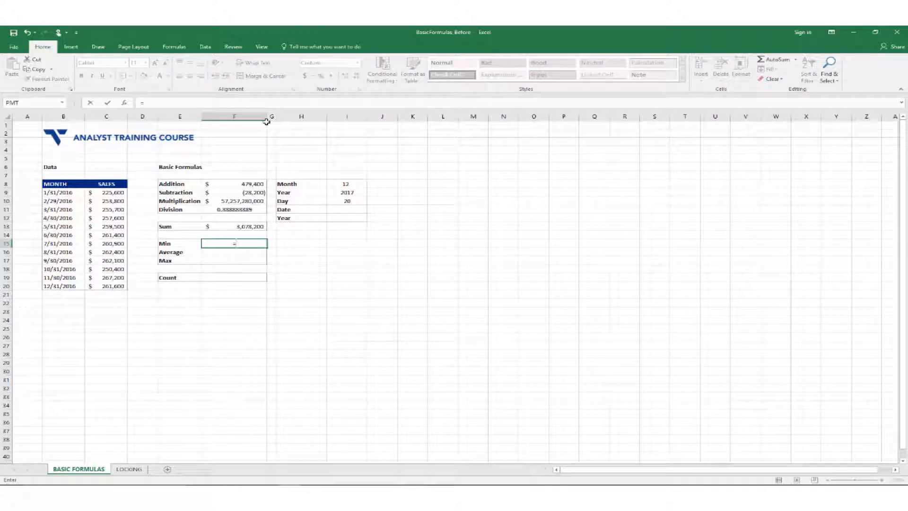
{"action": "type", "text": "min"}
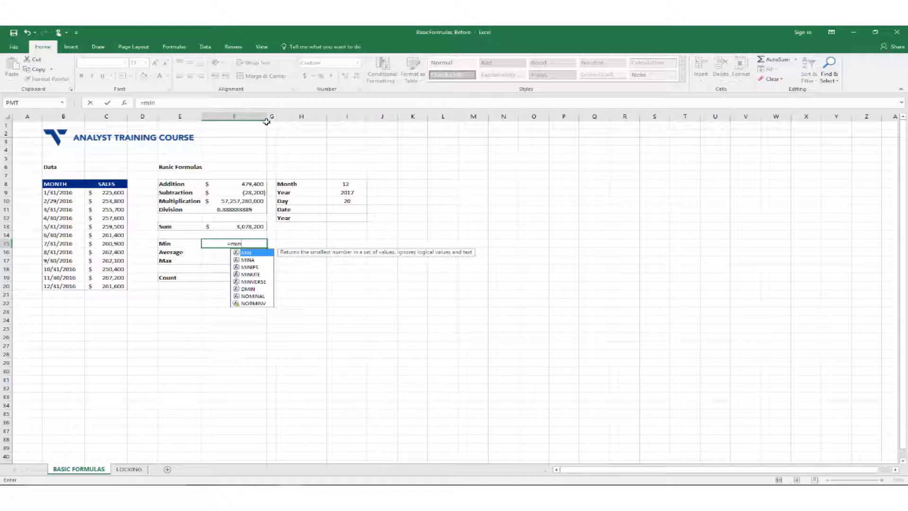
{"action": "key", "text": "Tab"}
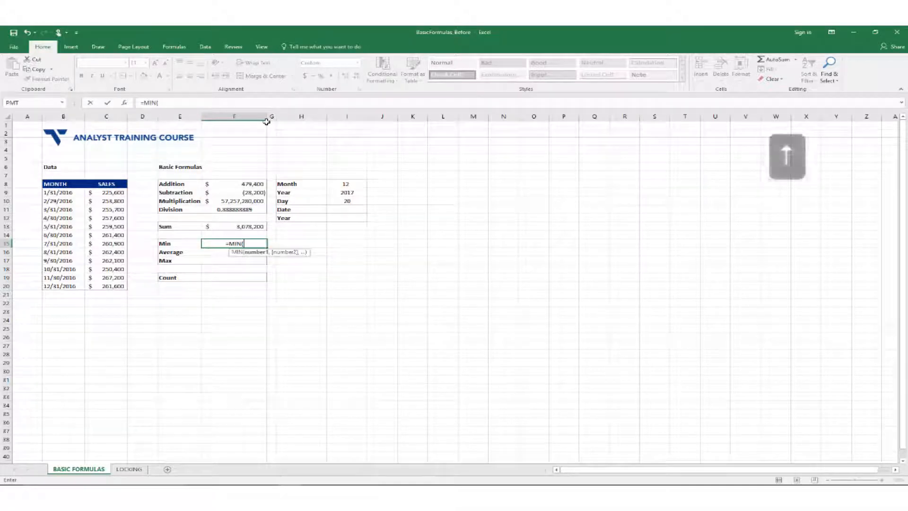
{"action": "key", "text": "Left"}
{"action": "key", "text": "Left"}
{"action": "key", "text": "Left"}
{"action": "key", "text": "Up"}
{"action": "key", "text": "Up"}
{"action": "key", "text": "Up"}
{"action": "key", "text": "Up"}
{"action": "key", "text": "Up"}
{"action": "key", "text": "Up"}
{"action": "key", "text": "ctrl+shift+Down"}
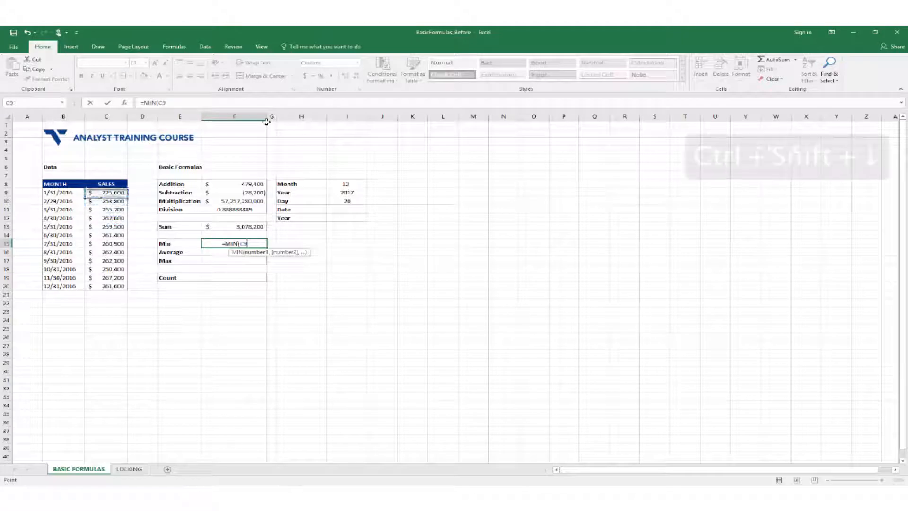
{"action": "key", "text": "ctrl+shift+Down"}
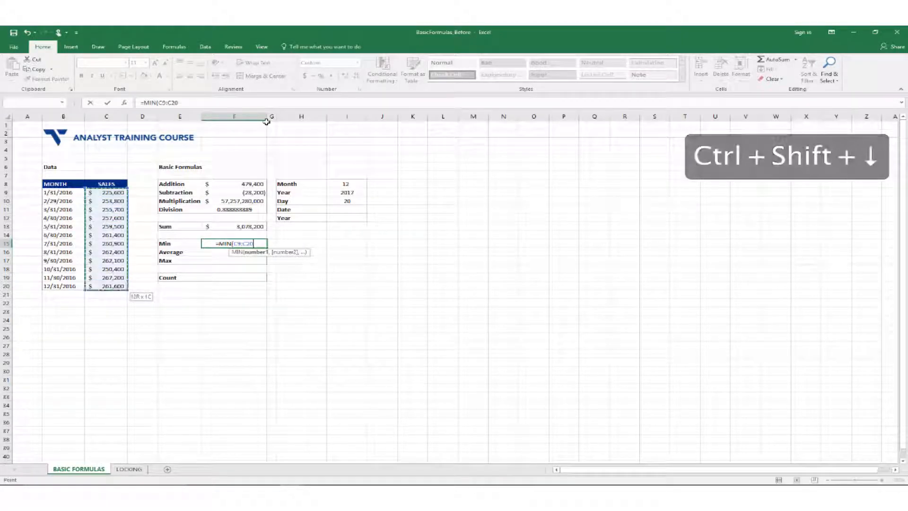
{"action": "key", "text": "Return"}
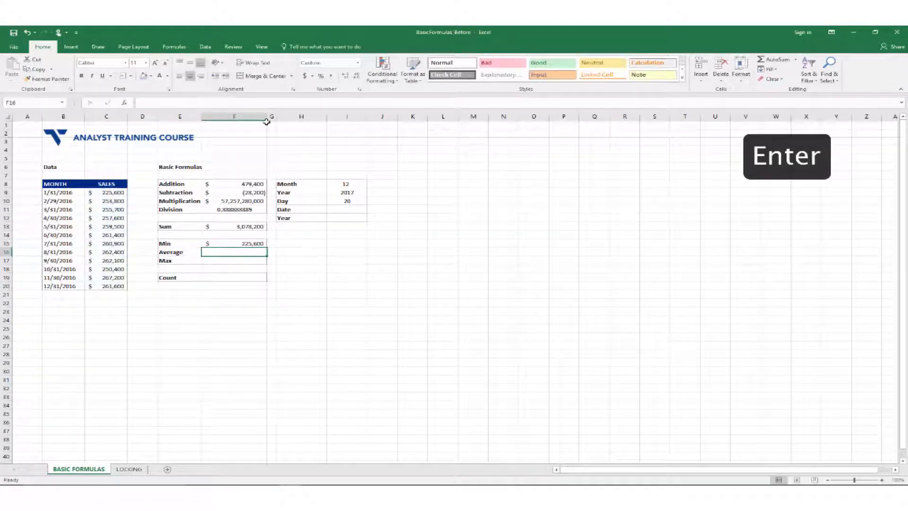
{"action": "key", "text": "shift"}
{"action": "key", "text": "Up"}
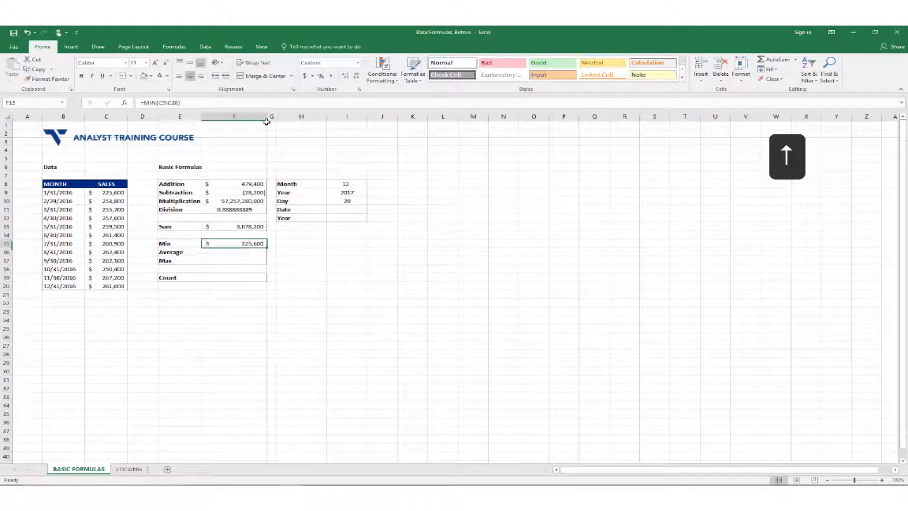
{"action": "key", "text": "Left"}
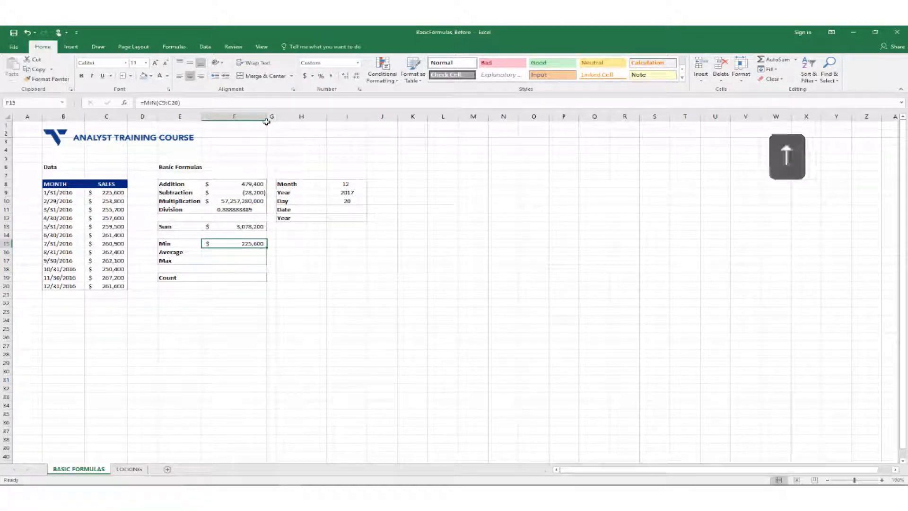
Look through the monthly sales values in column C to compare them with the Min result.
{"action": "key", "text": "Left"}
{"action": "key", "text": "Up"}
{"action": "key", "text": "Left"}
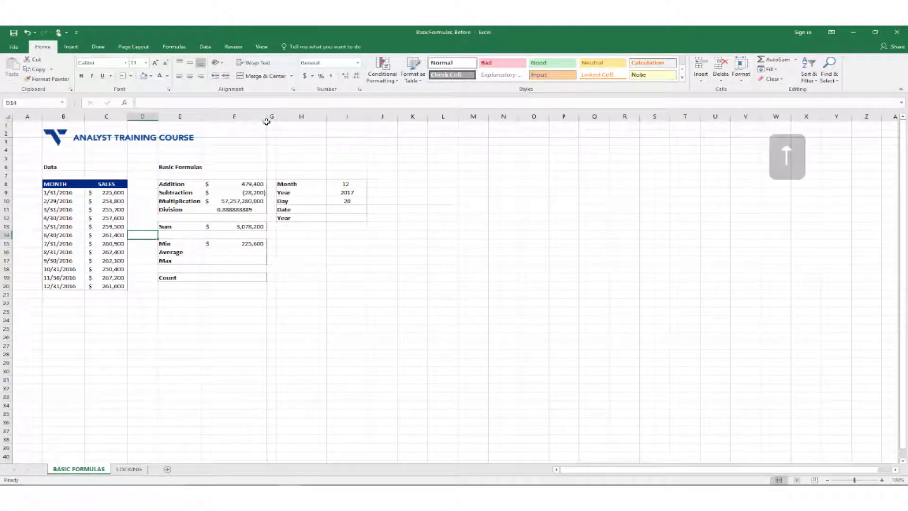
{"action": "key", "text": "Up"}
{"action": "key", "text": "Left"}
{"action": "key", "text": "Up"}
{"action": "key", "text": "Up"}
{"action": "key", "text": "Up"}
{"action": "key", "text": "Up"}
{"action": "key", "text": "Down"}
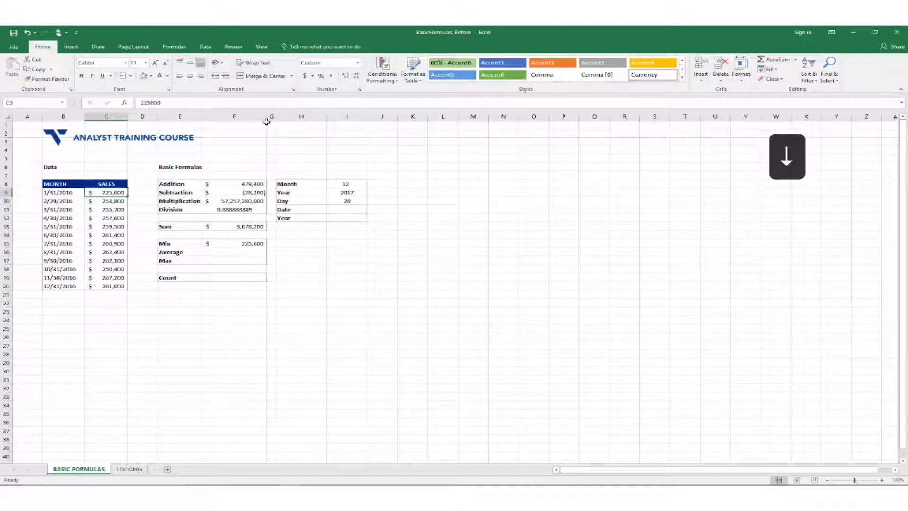
{"action": "key", "text": "Right"}
{"action": "key", "text": "Down"}
{"action": "key", "text": "Down"}
{"action": "key", "text": "Down"}
{"action": "key", "text": "Down"}
{"action": "key", "text": "Down"}
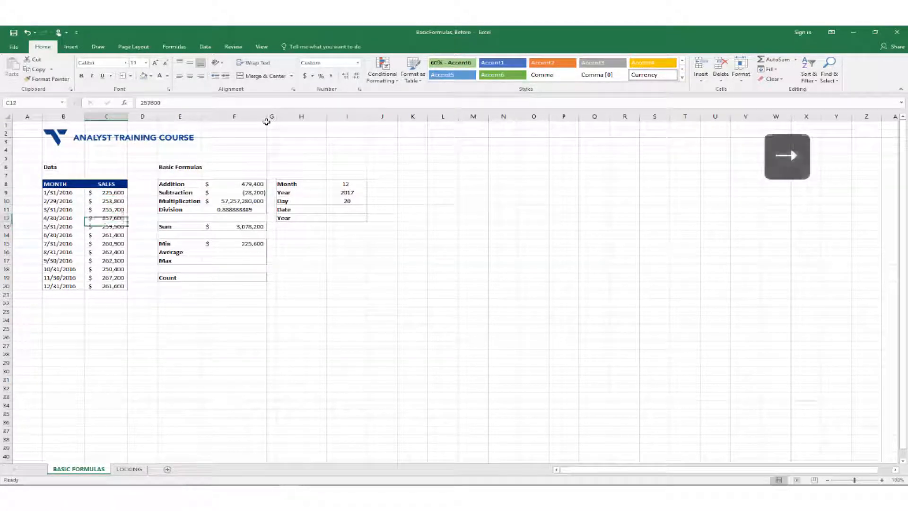
Enter the formula =AVERAGE(C9:C20) in the Average cell F16 to average the monthly sales.
{"action": "key", "text": "Right"}
{"action": "key", "text": "Right"}
{"action": "key", "text": "Down"}
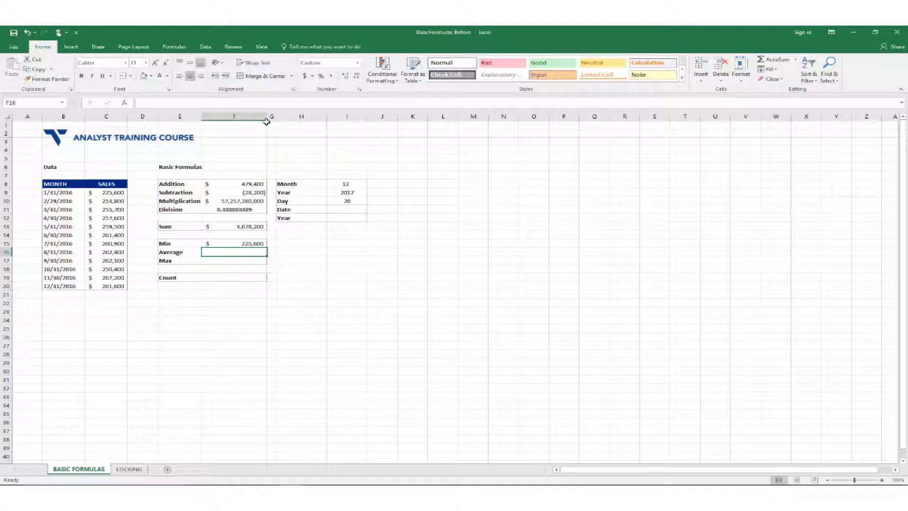
{"action": "type", "text": "="}
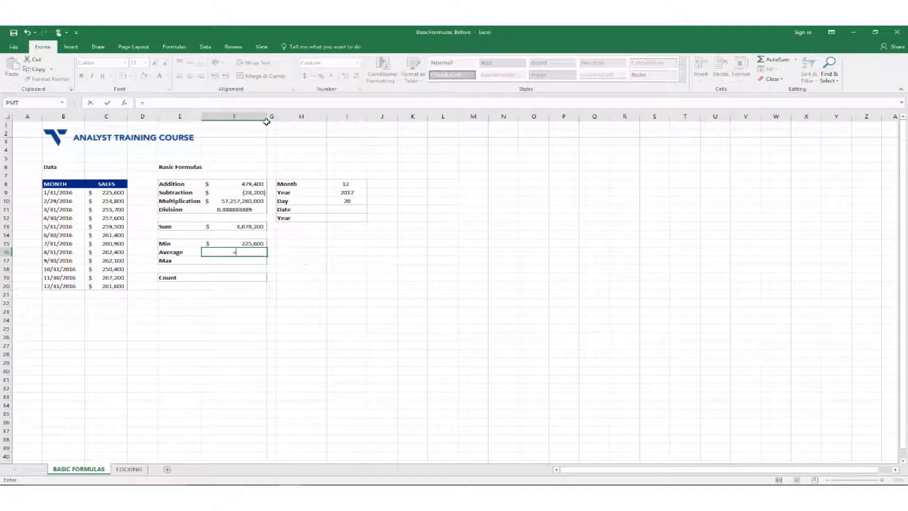
{"action": "type", "text": "aver"}
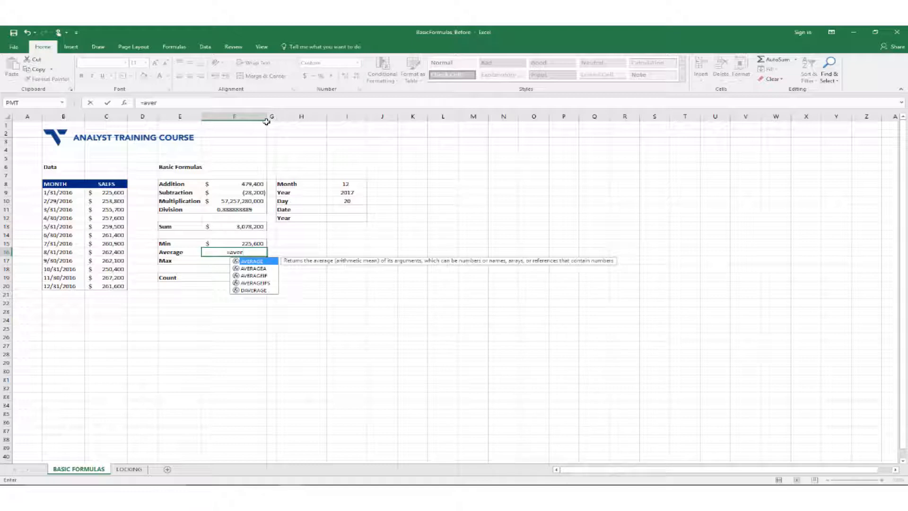
{"action": "key", "text": "Tab"}
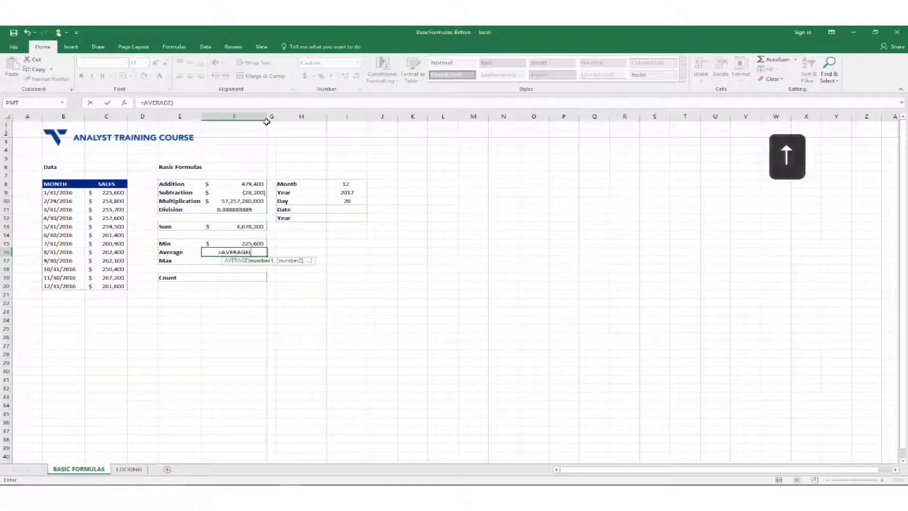
{"action": "key", "text": "Left"}
{"action": "key", "text": "Left"}
{"action": "key", "text": "Left"}
{"action": "key", "text": "Up"}
{"action": "key", "text": "Up"}
{"action": "key", "text": "Up"}
{"action": "key", "text": "Up"}
{"action": "key", "text": "Up"}
{"action": "key", "text": "Up"}
{"action": "key", "text": "Up"}
{"action": "key", "text": "ctrl+shift+Down"}
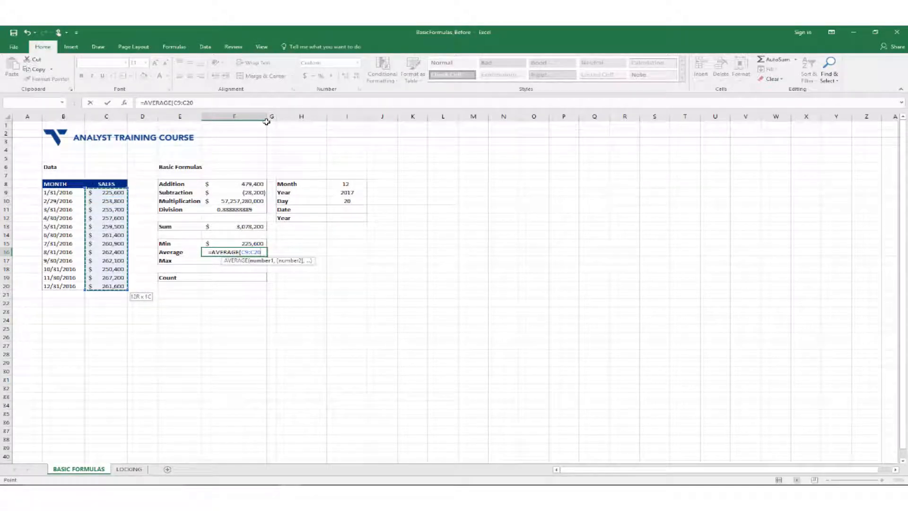
{"action": "key", "text": "Return"}
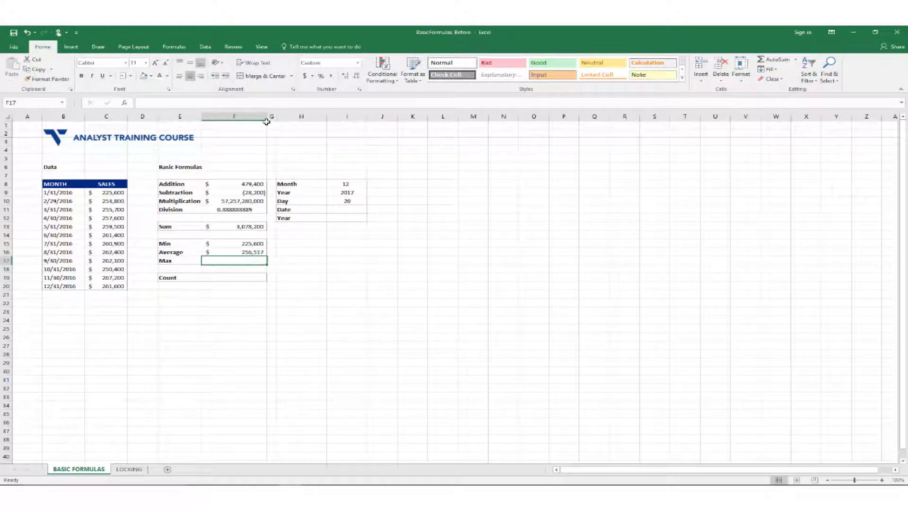
Select the monthly sales range C9:C20 to check its summary statistics against the Average result.
{"action": "key", "text": "Left"}
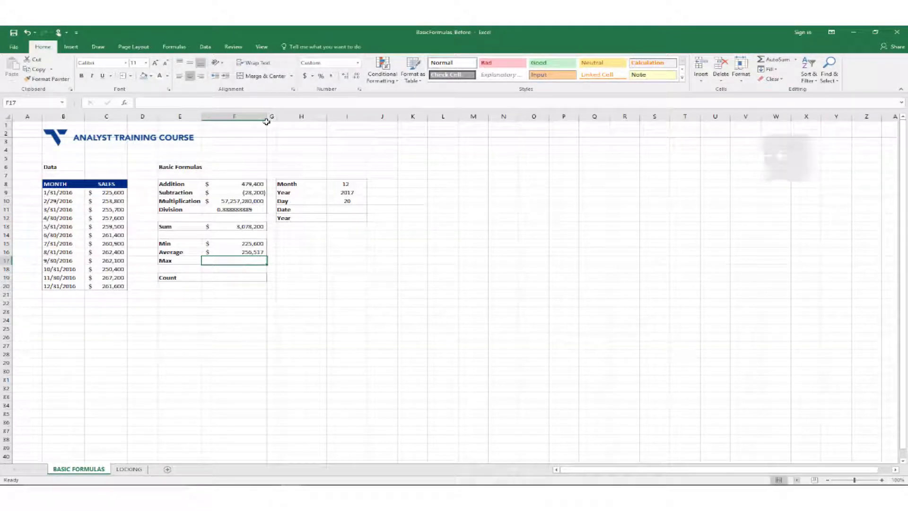
{"action": "key", "text": "ctrl+Up"}
{"action": "key", "text": "Up"}
{"action": "key", "text": "Left"}
{"action": "key", "text": "Left"}
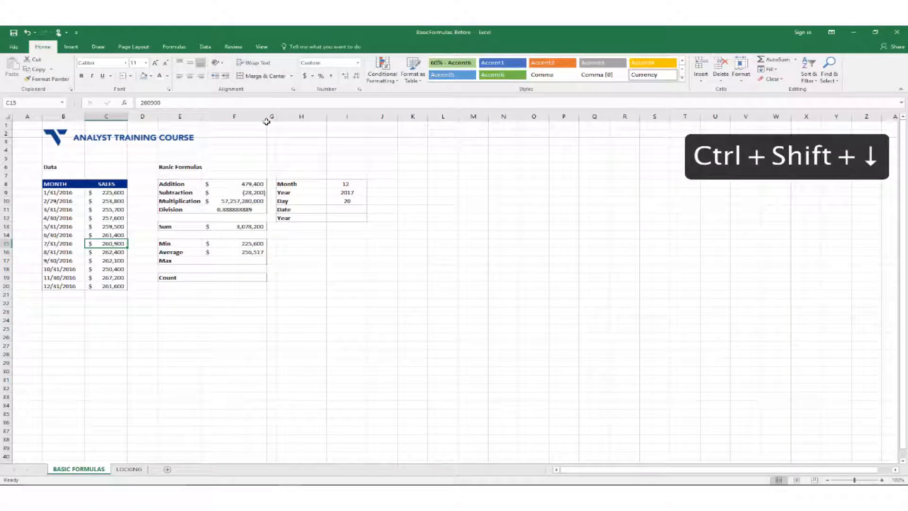
{"action": "key", "text": "ctrl+Up"}
{"action": "key", "text": "Down"}
{"action": "key", "text": "ctrl+shift+Down"}
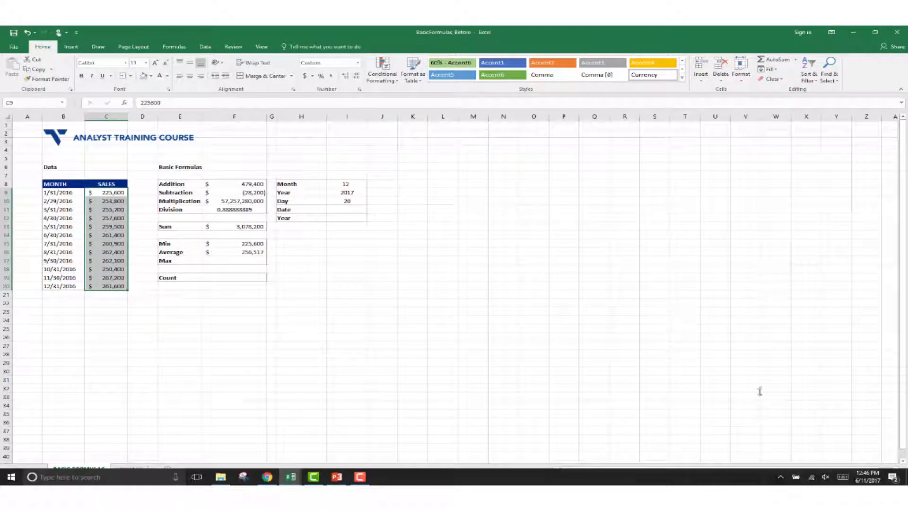
{"action": "left_click", "coordinate": [225, 226]}
{"action": "left_click", "coordinate": [291, 252]}
Enter the formula =MAX(C9:C20) in the Max cell F17 to find the highest monthly sales, and reselect that cell.
{"action": "left_click", "coordinate": [251, 261]}
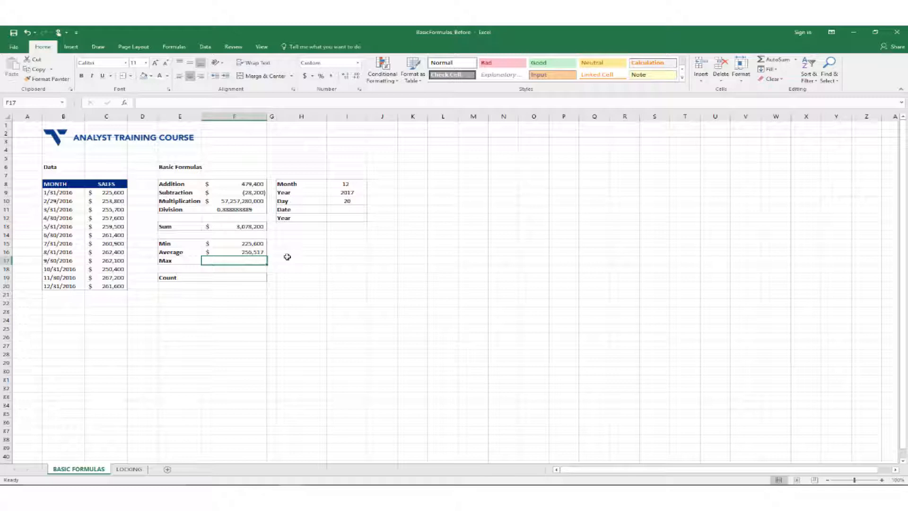
{"action": "type", "text": "="}
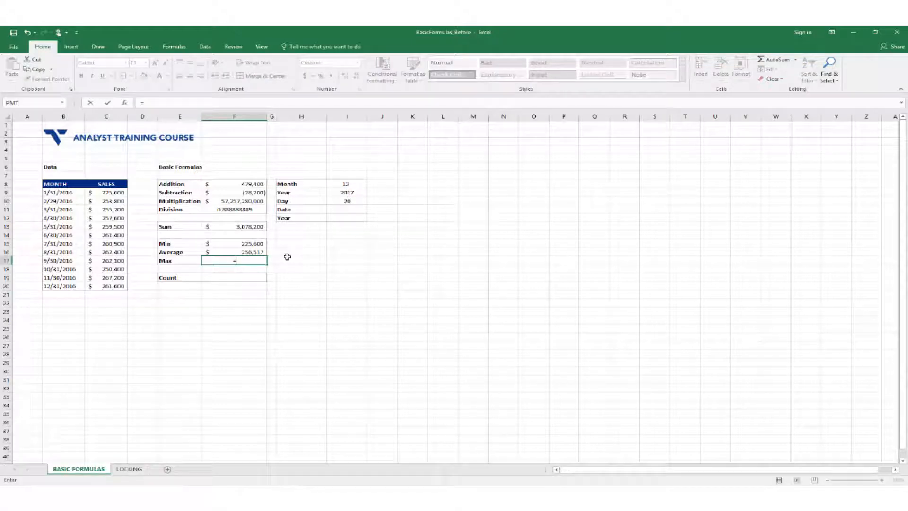
{"action": "type", "text": "max"}
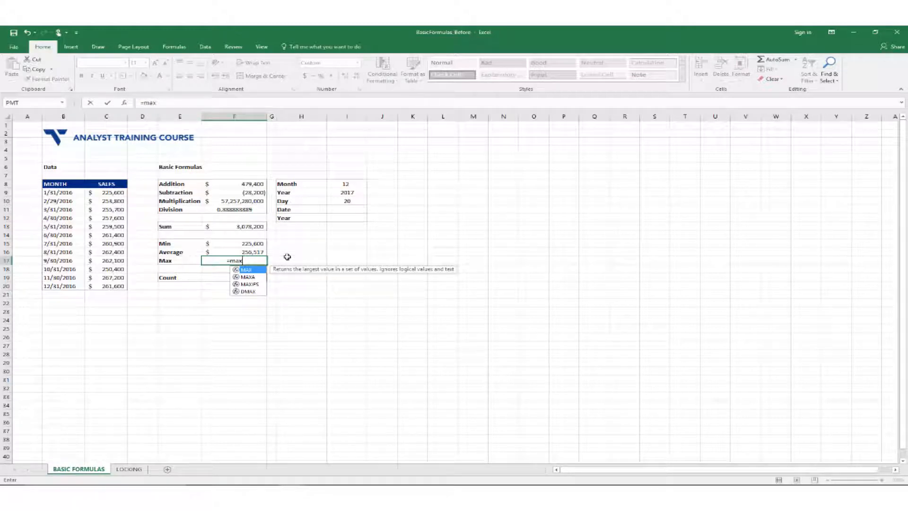
{"action": "key", "text": "Tab"}
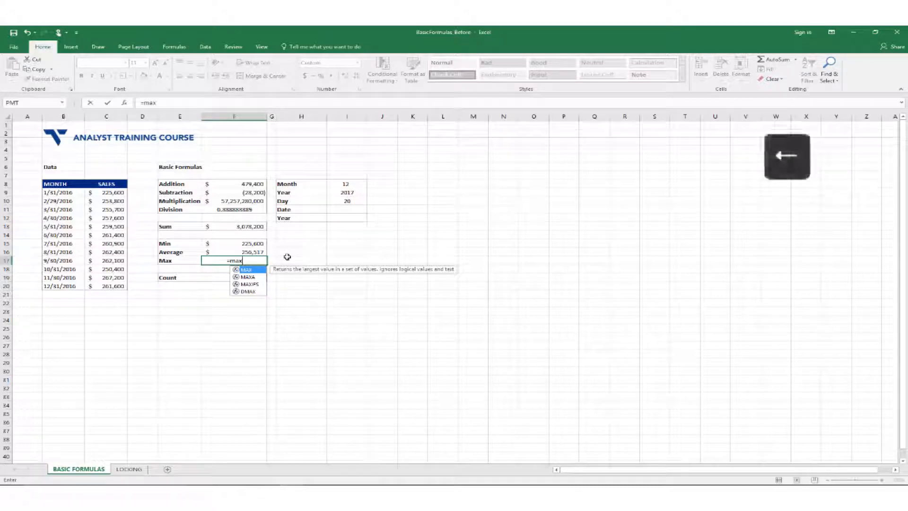
{"action": "key", "text": "Tab"}
{"action": "key", "text": "Left"}
{"action": "key", "text": "Left"}
{"action": "key", "text": "Left"}
{"action": "key", "text": "ctrl+Up"}
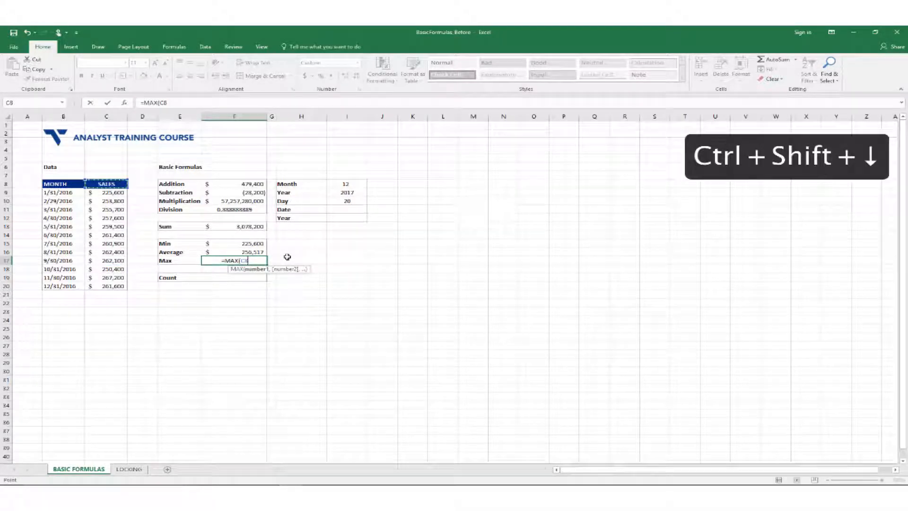
{"action": "key", "text": "Down"}
{"action": "key", "text": "ctrl+shift+Down"}
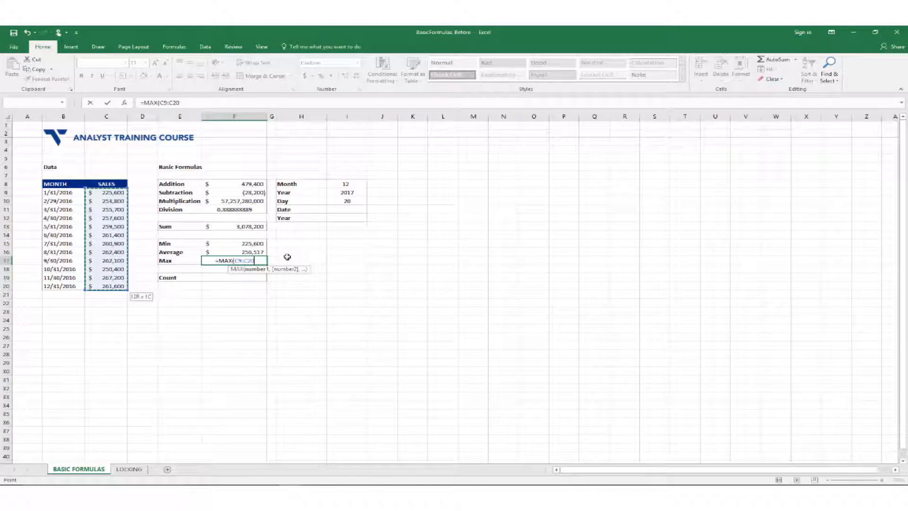
{"action": "key", "text": "Return"}
{"action": "key", "text": "Up"}
{"action": "key", "text": "Return"}
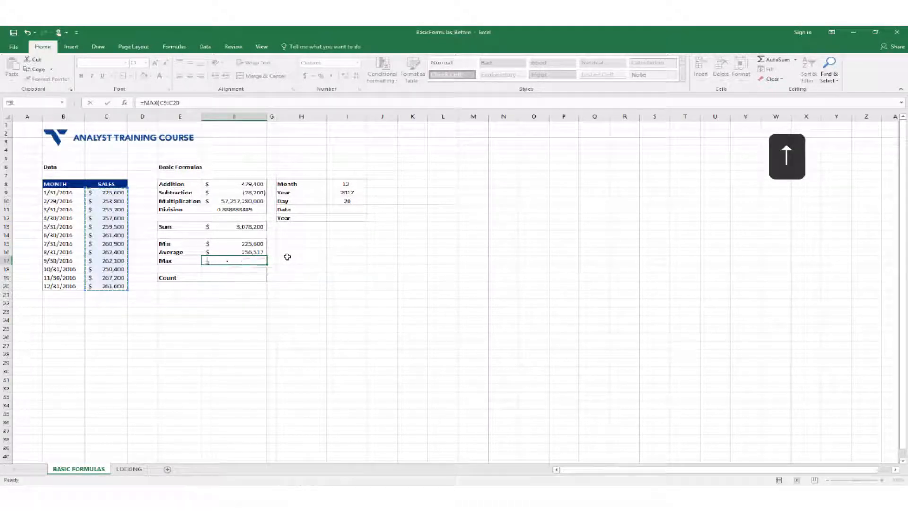
{"action": "key", "text": "Up"}
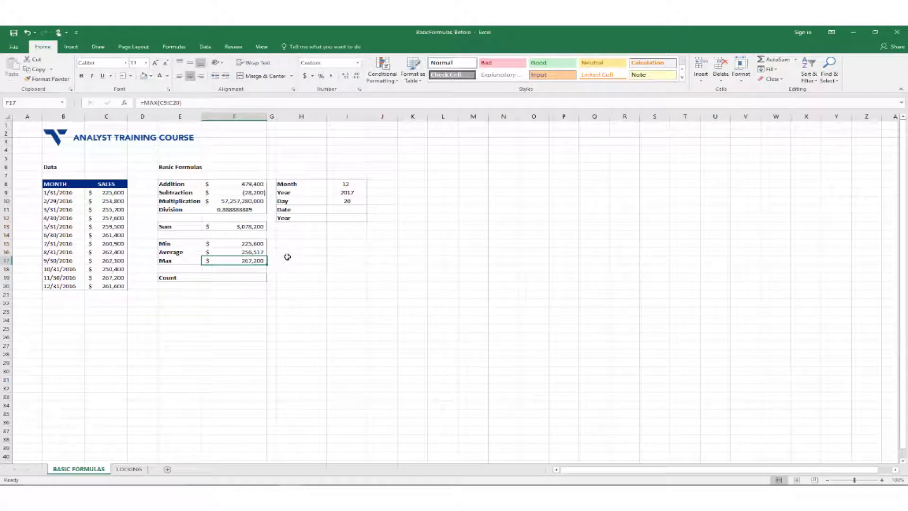
Compare the Max result with the November sales figure in cell C19.
{"action": "key", "text": "ctrl+Left"}
{"action": "key", "text": "ctrl+Left"}
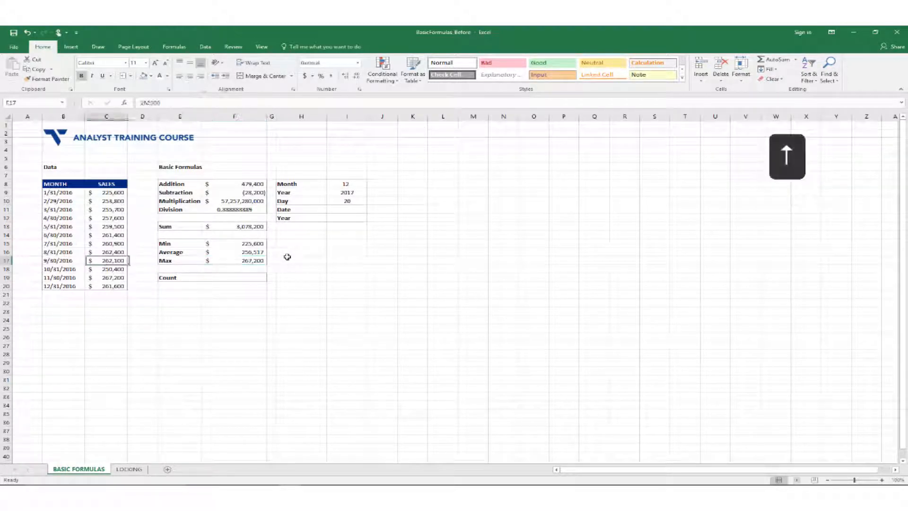
{"action": "key", "text": "Down"}
{"action": "key", "text": "Down"}
{"action": "key", "text": "Down"}
{"action": "key", "text": "Up"}
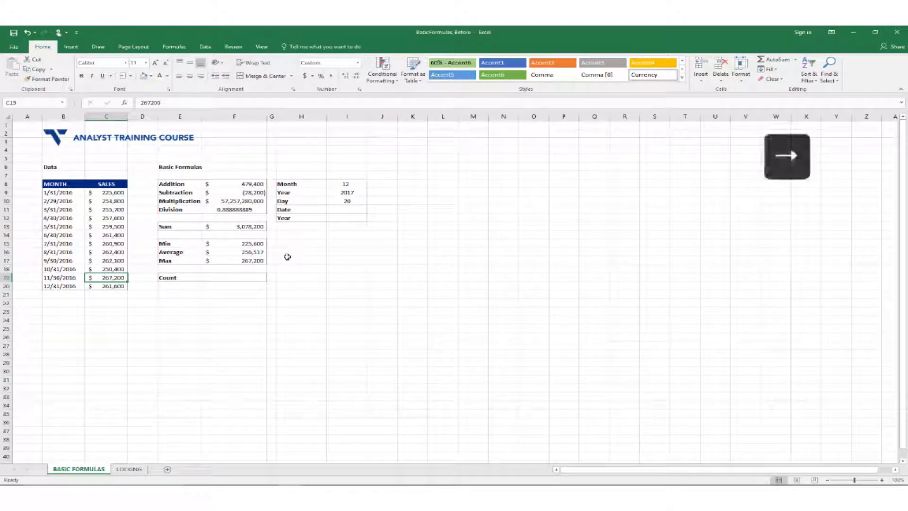
Enter the formula =COUNT(C9:C20) in the Count cell F19 to count the monthly sales entries.
{"action": "key", "text": "Right"}
{"action": "key", "text": "Right"}
{"action": "key", "text": "Right"}
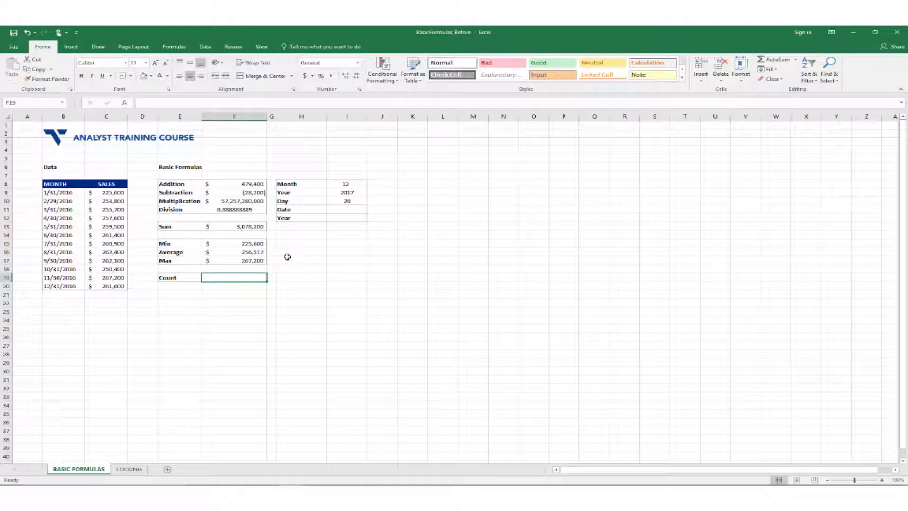
{"action": "type", "text": "="}
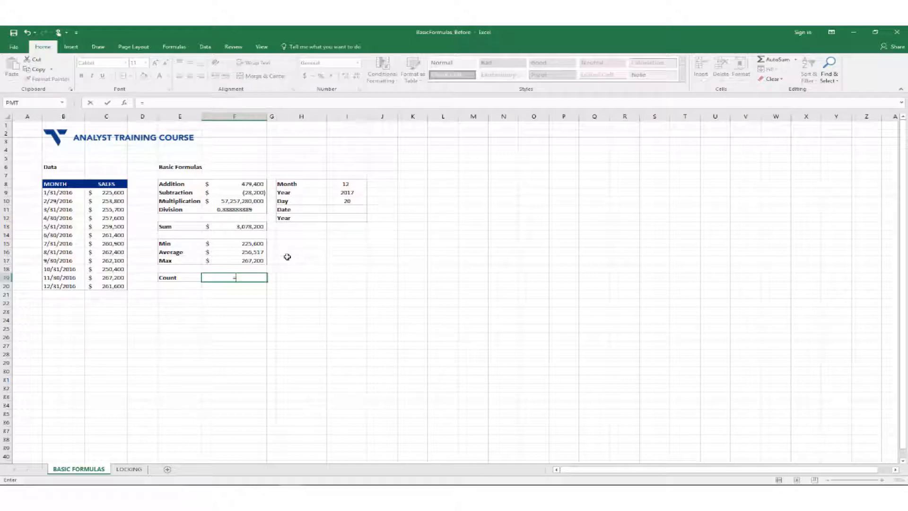
{"action": "type", "text": "count"}
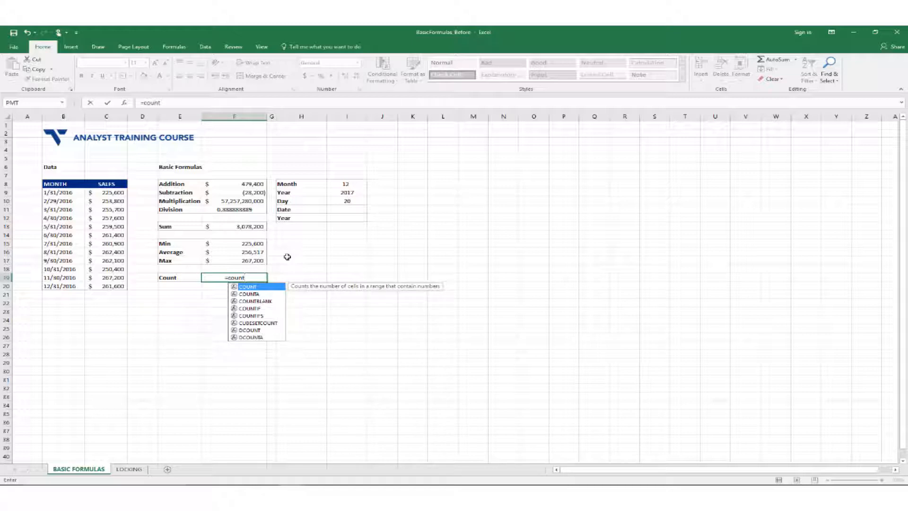
{"action": "key", "text": "Tab"}
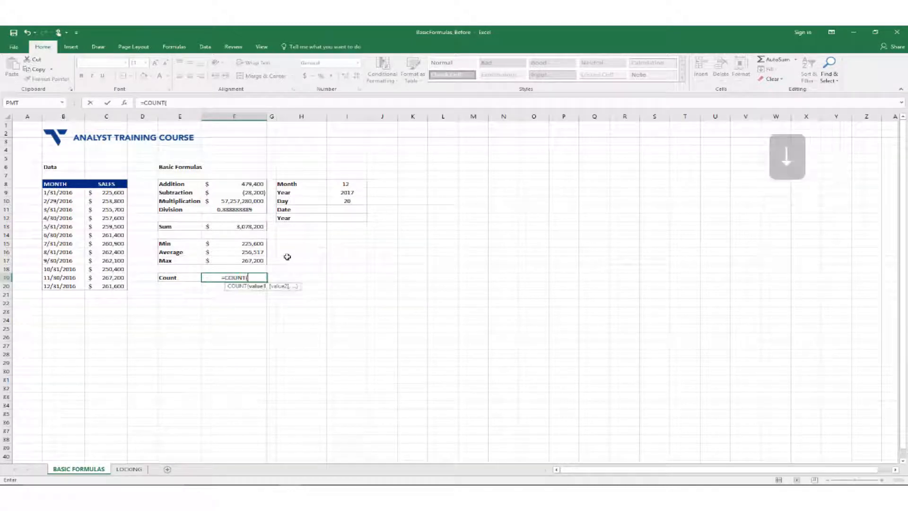
{"action": "key", "text": "Left"}
{"action": "key", "text": "Left"}
{"action": "key", "text": "Left"}
{"action": "key", "text": "ctrl+Up"}
{"action": "key", "text": "Down"}
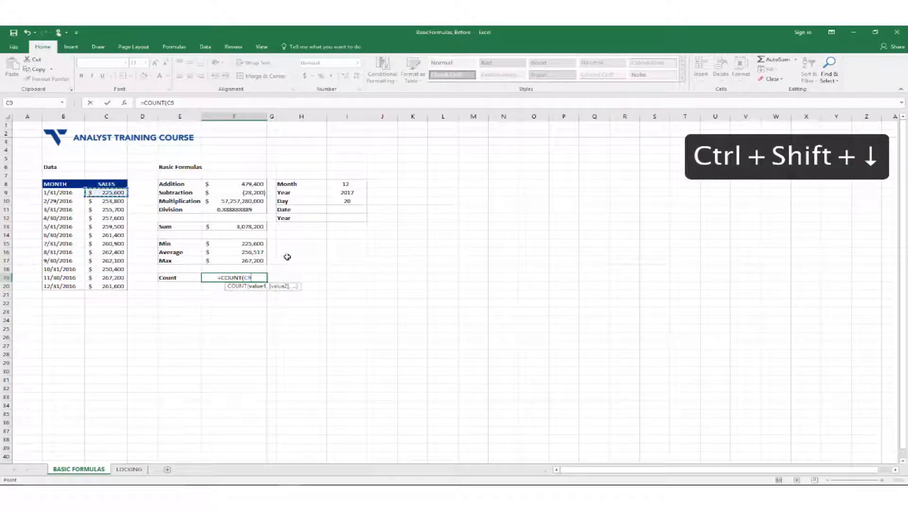
{"action": "key", "text": "ctrl+shift+Down"}
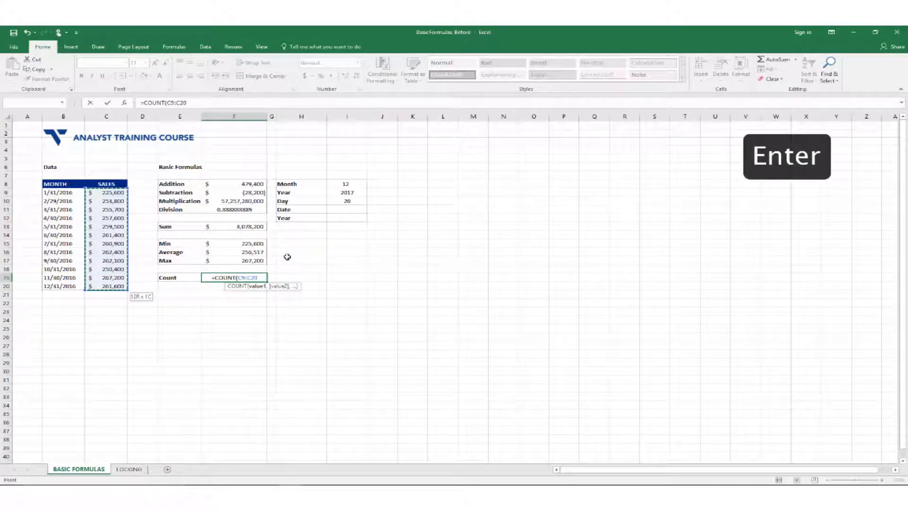
{"action": "key", "text": "Return"}
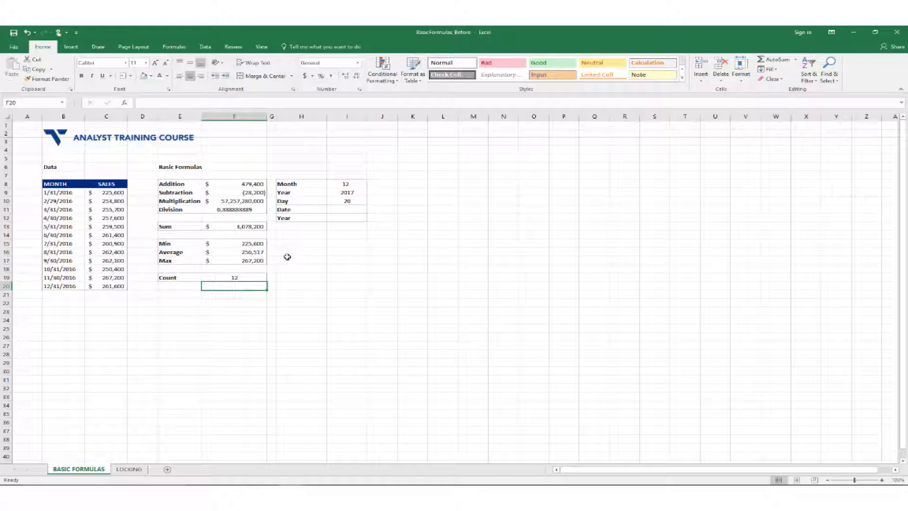
Enter the formula =COUNT(B9:B20) in cell F20 to count the month dates, and reselect that cell.
{"action": "type", "text": "=COUNT("}
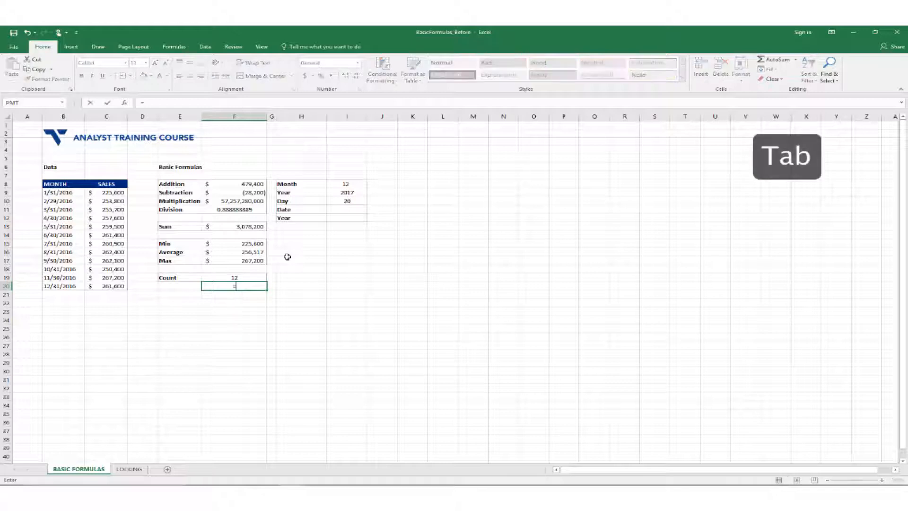
{"action": "key", "text": "Left"}
{"action": "key", "text": "Left"}
{"action": "key", "text": "Left"}
{"action": "key", "text": "Left"}
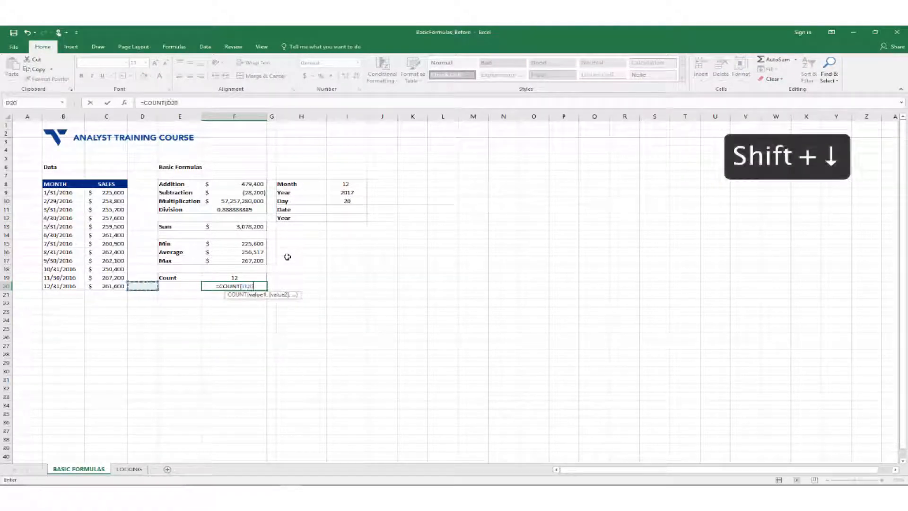
{"action": "key", "text": "shift+Up"}
{"action": "key", "text": "shift+Up"}
{"action": "key", "text": "shift+Up"}
{"action": "key", "text": "shift+Up"}
{"action": "key", "text": "shift+Up"}
{"action": "key", "text": "shift+Up"}
{"action": "key", "text": "shift+Up"}
{"action": "key", "text": "shift+Up"}
{"action": "key", "text": "shift+Up"}
{"action": "key", "text": "shift+Up"}
{"action": "key", "text": "shift+Up"}
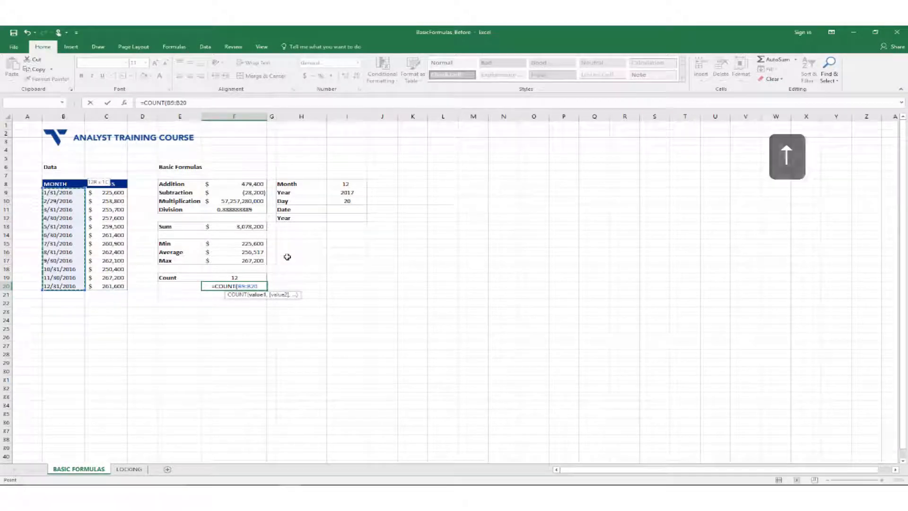
{"action": "key", "text": "Return"}
{"action": "key", "text": "Up"}
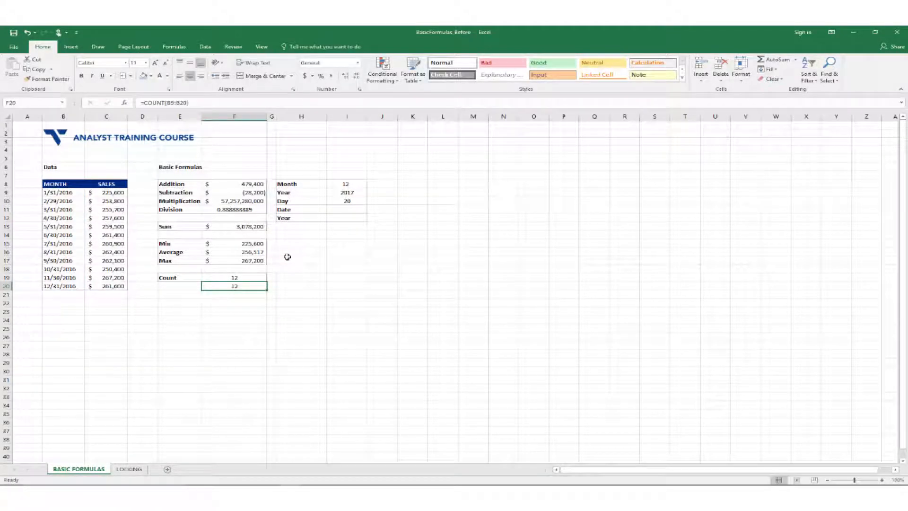
Enter January 2016 in the blank cell A9 beside the first month, and reselect that cell.
{"action": "key", "text": "Down"}
{"action": "key", "text": "Left"}
{"action": "key", "text": "Left"}
{"action": "key", "text": "Left"}
{"action": "key", "text": "Left"}
{"action": "key", "text": "Left"}
{"action": "key", "text": "Up"}
{"action": "key", "text": "Up"}
{"action": "key", "text": "Up"}
{"action": "key", "text": "Up"}
{"action": "key", "text": "Up"}
{"action": "key", "text": "Up"}
{"action": "key", "text": "Up"}
{"action": "key", "text": "Up"}
{"action": "key", "text": "Up"}
{"action": "key", "text": "Up"}
{"action": "key", "text": "Up"}
{"action": "key", "text": "Up"}
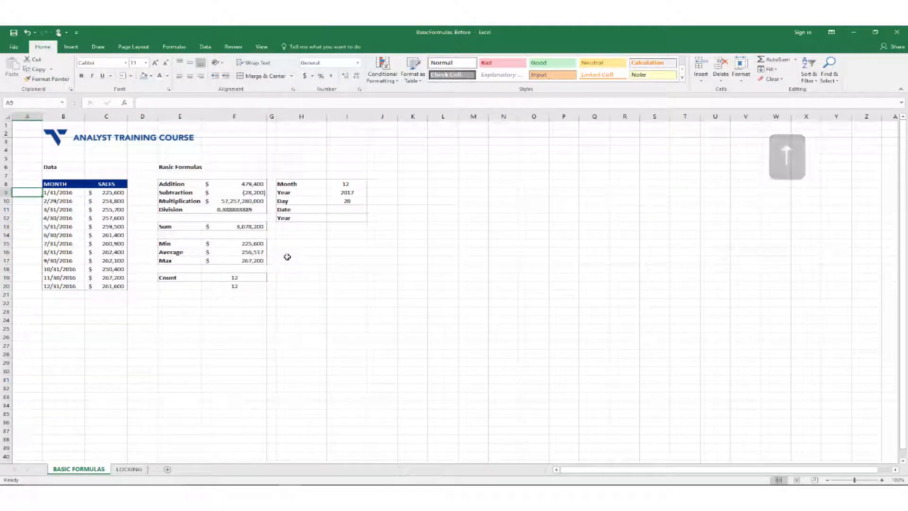
{"action": "type", "text": "Janua"}
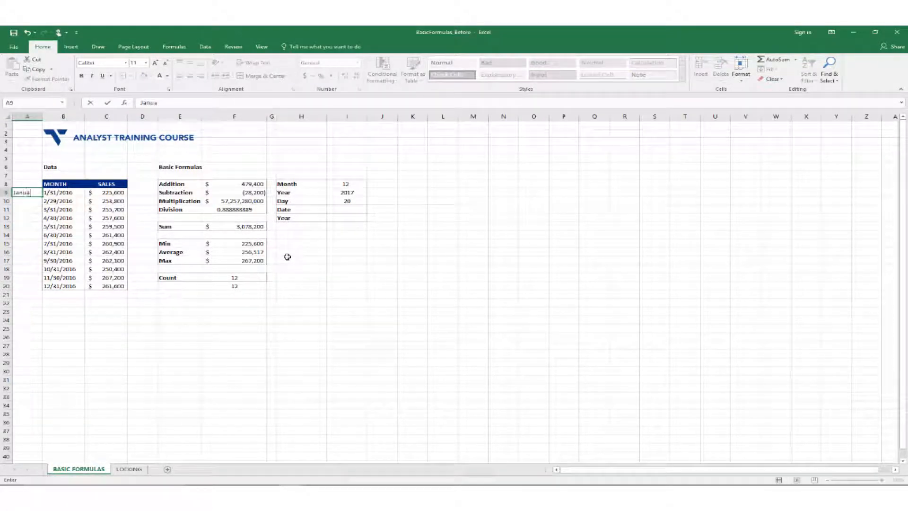
{"action": "type", "text": "ry 2016"}
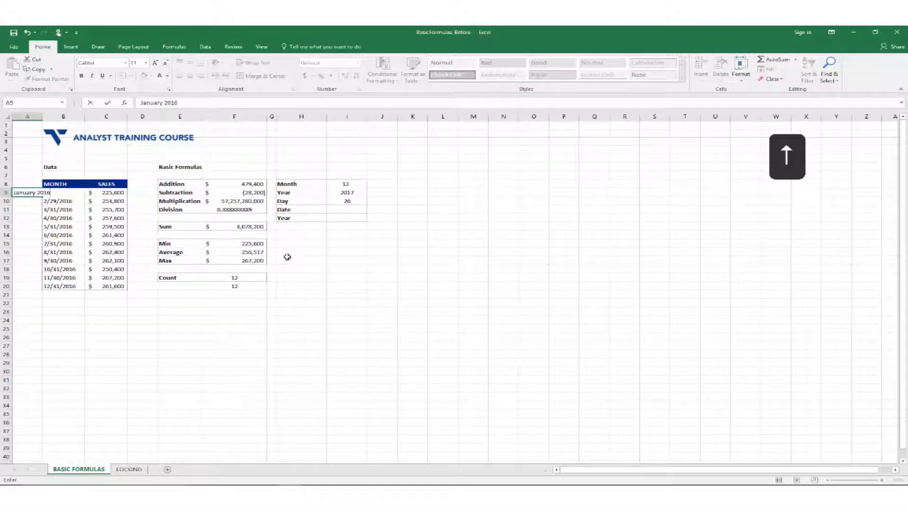
{"action": "key", "text": "Return"}
{"action": "key", "text": "Up"}
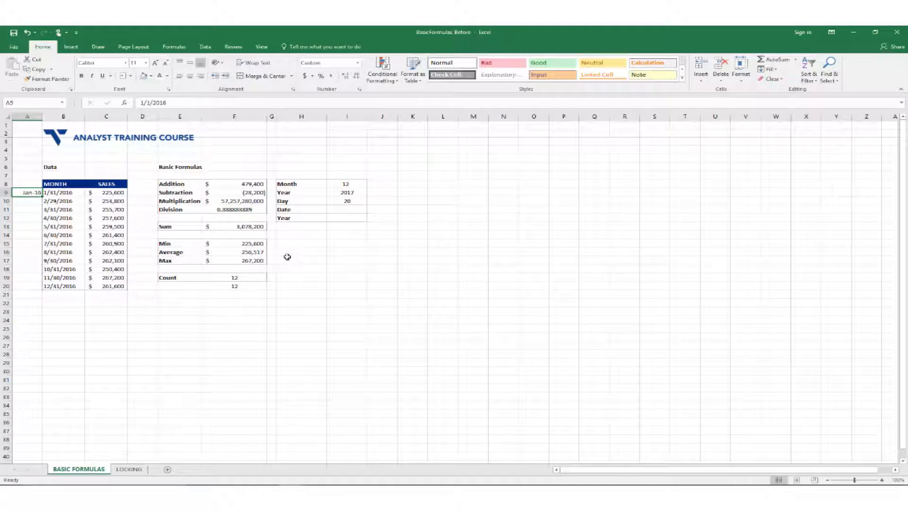
Enter 'January 2016 in cell A9 with a leading apostrophe to store it as text, and widen column A to fit.
{"action": "type", "text": "'"}
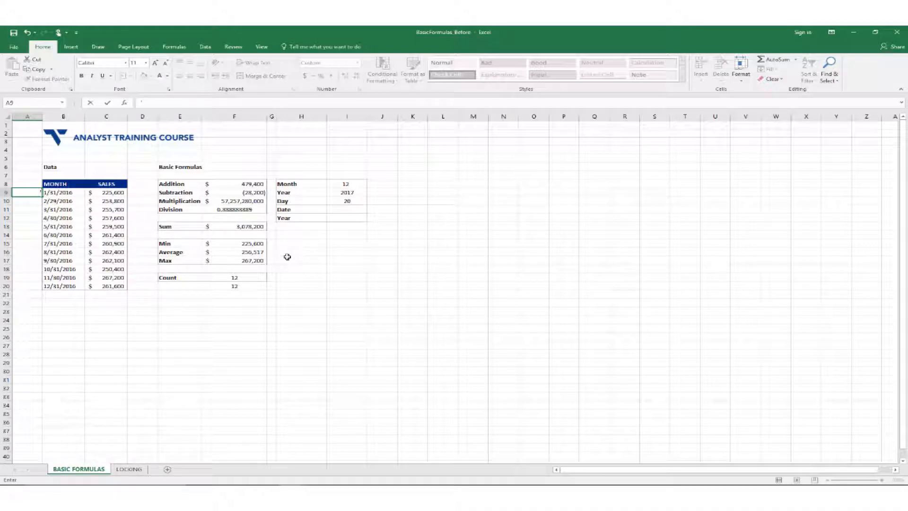
{"action": "type", "text": "January"}
{"action": "key", "text": "Return"}
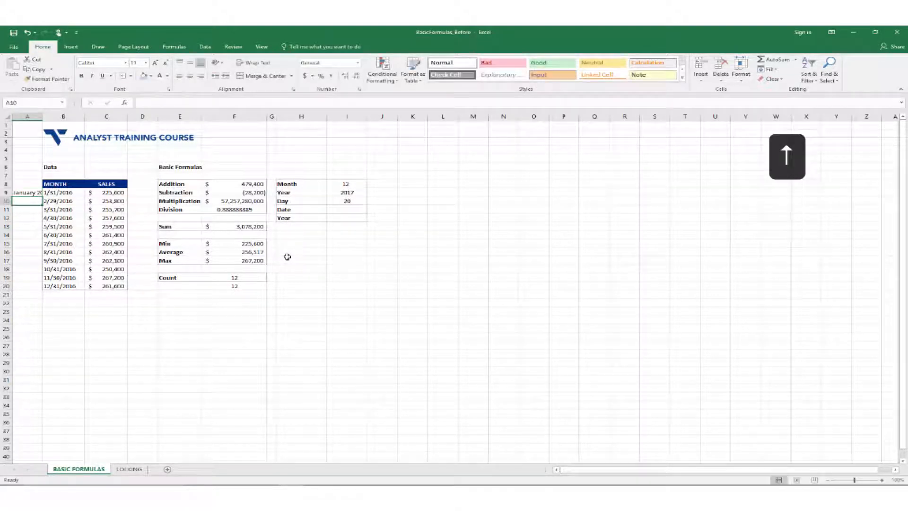
{"action": "key", "text": "Up"}
{"action": "left_click_drag", "start_coordinate": [43, 116], "coordinate": [58, 116]}
Enter the formula =COUNT(A9) in cell F21 to test counting the text entry, keeping that cell selected.
{"action": "left_click", "coordinate": [241, 291]}
{"action": "key", "text": "Tab"}
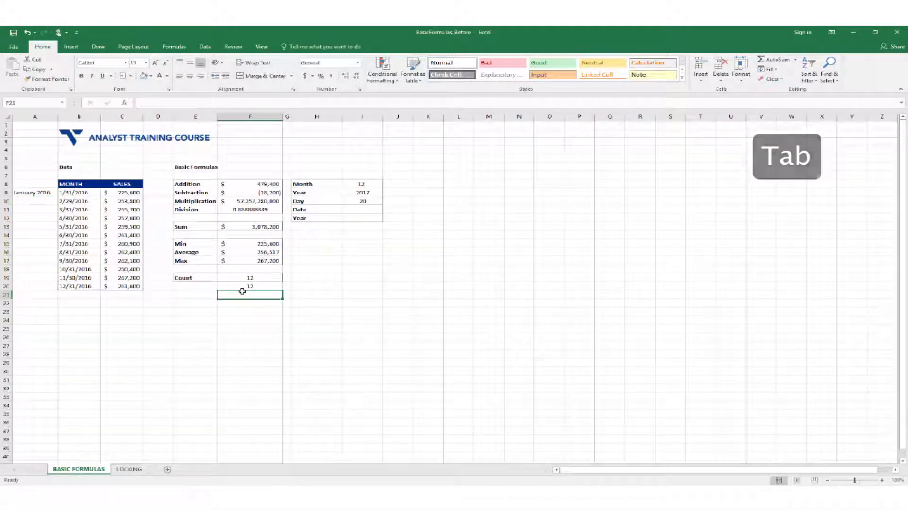
{"action": "type", "text": "=COUNT("}
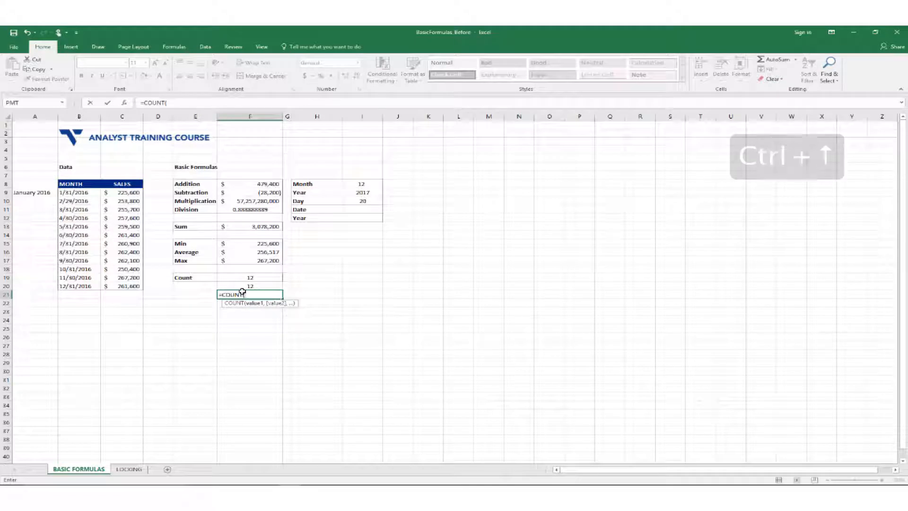
{"action": "key", "text": "Left"}
{"action": "key", "text": "Left"}
{"action": "key", "text": "Left"}
{"action": "key", "text": "Left"}
{"action": "key", "text": "Left"}
{"action": "key", "text": "Up"}
{"action": "key", "text": "ctrl+Up"}
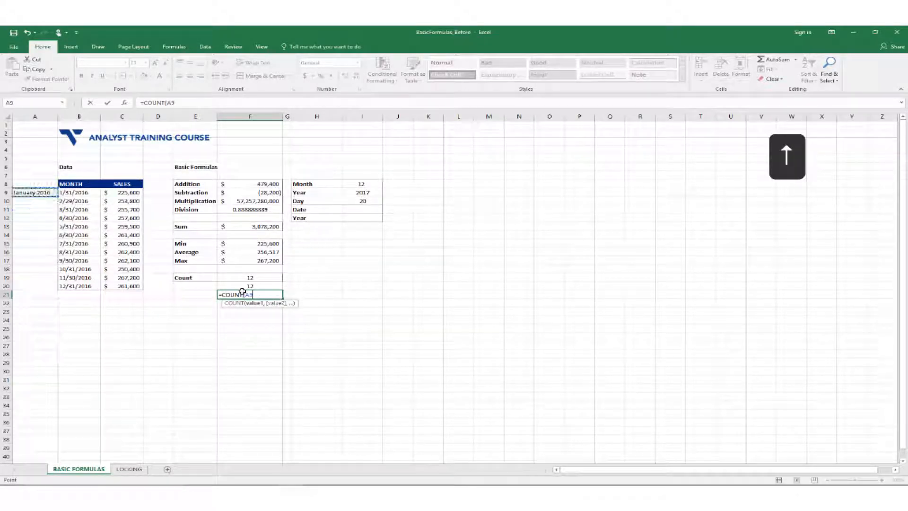
{"action": "key", "text": "ctrl+Return"}
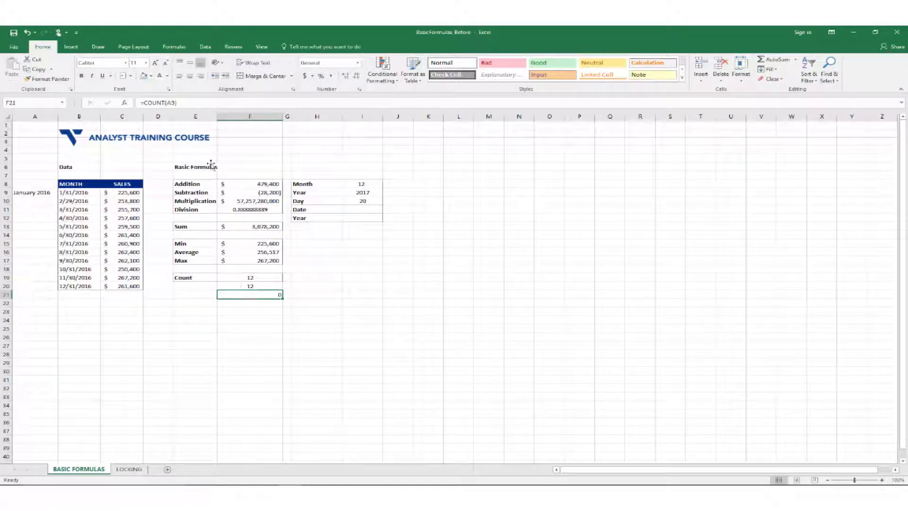
Center cell F21 and replace its formula with =COUNTA(A9) to count the text entry, and reselect the cell.
{"action": "left_click", "coordinate": [191, 76]}
{"action": "type", "text": "=count"}
{"action": "key", "text": "Down"}
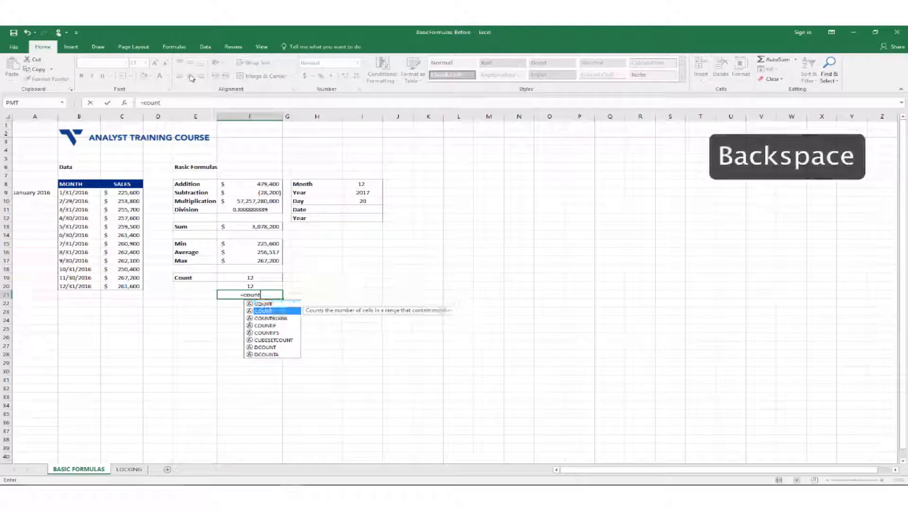
{"action": "key", "text": "Tab"}
{"action": "key", "text": "BackSpace"}
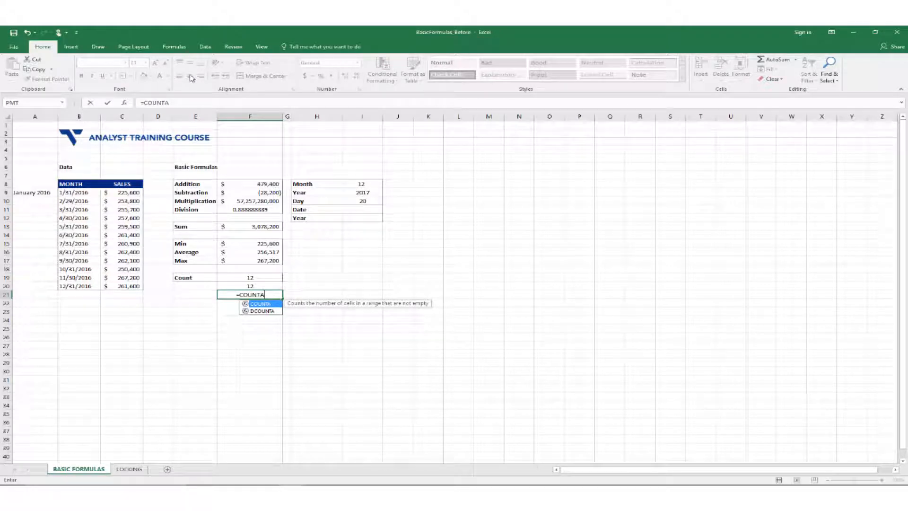
{"action": "key", "text": "Left"}
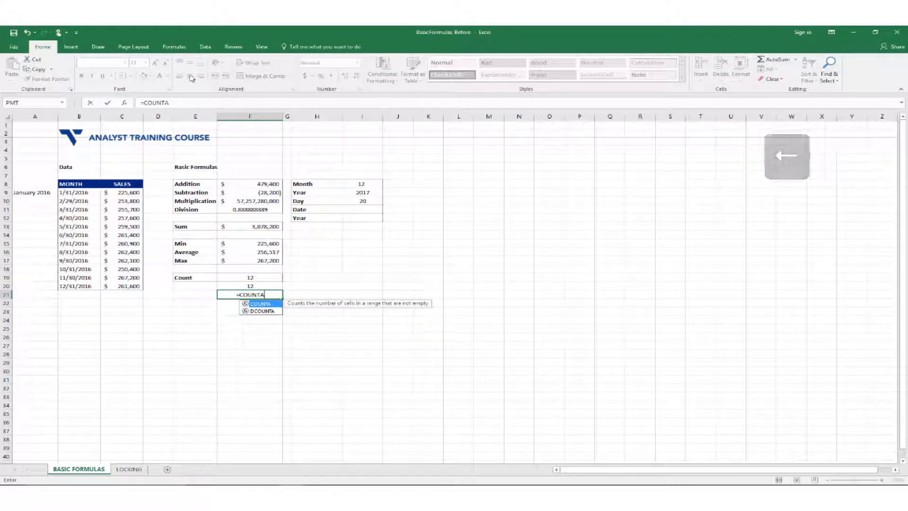
{"action": "type", "text": "("}
{"action": "key", "text": "Left"}
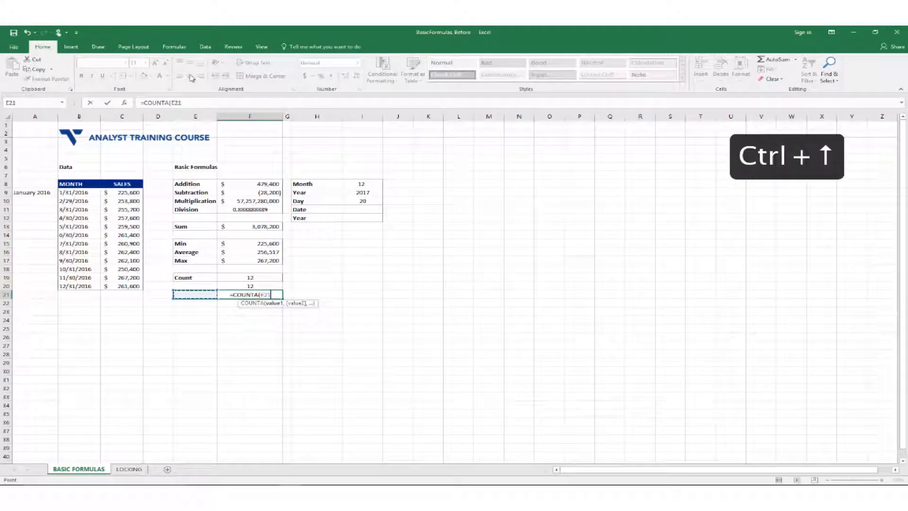
{"action": "key", "text": "ctrl+Left"}
{"action": "key", "text": "Up"}
{"action": "key", "text": "ctrl+Up"}
{"action": "key", "text": "Return"}
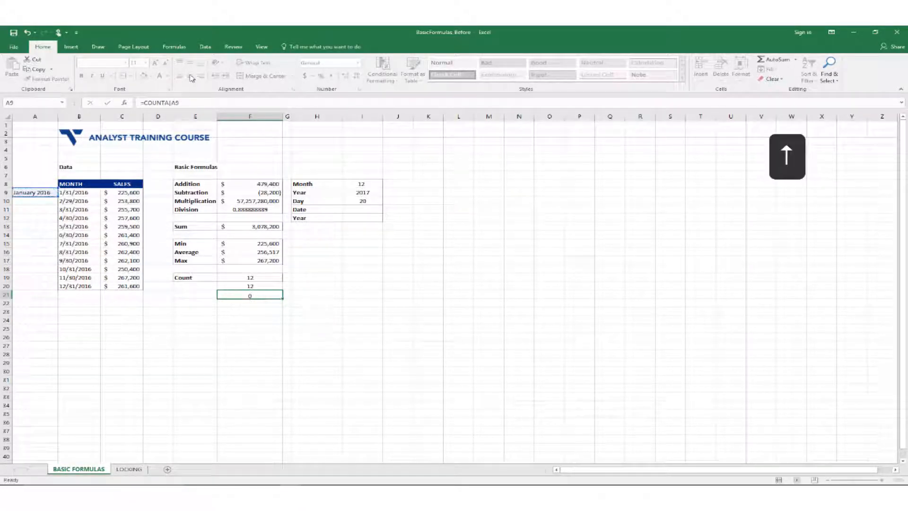
{"action": "key", "text": "Up"}
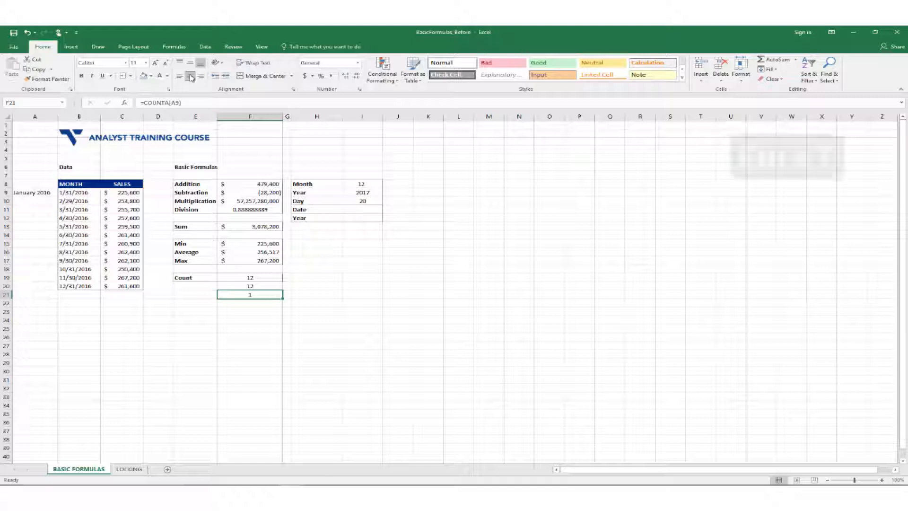
Apply the comma number format to the month dates in B9:B20 to reveal their underlying serial numbers.
{"action": "key", "text": "Left"}
{"action": "key", "text": "Up"}
{"action": "key", "text": "Up"}
{"action": "key", "text": "Up"}
{"action": "key", "text": "Up"}
{"action": "key", "text": "Up"}
{"action": "key", "text": "Left"}
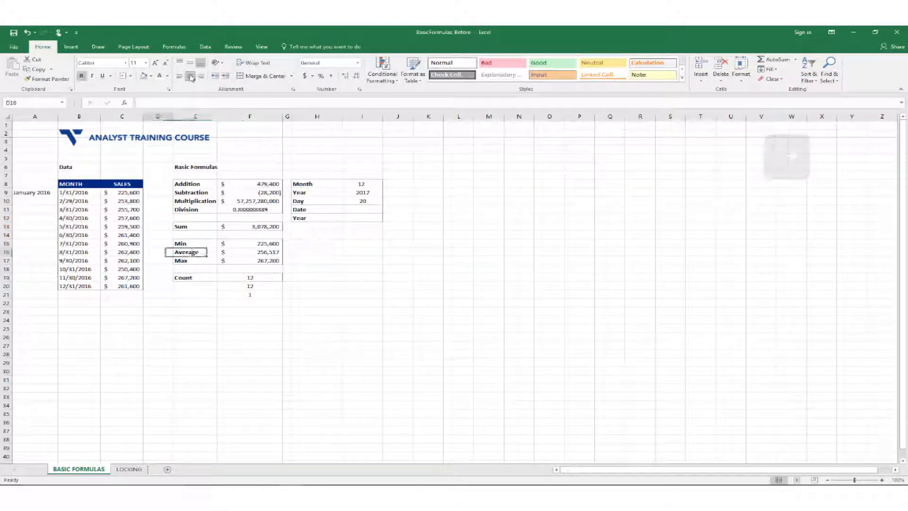
{"action": "key", "text": "ctrl+Up"}
{"action": "key", "text": "ctrl+Left"}
{"action": "key", "text": "Down"}
{"action": "key", "text": "ctrl+Down"}
{"action": "key", "text": "Right"}
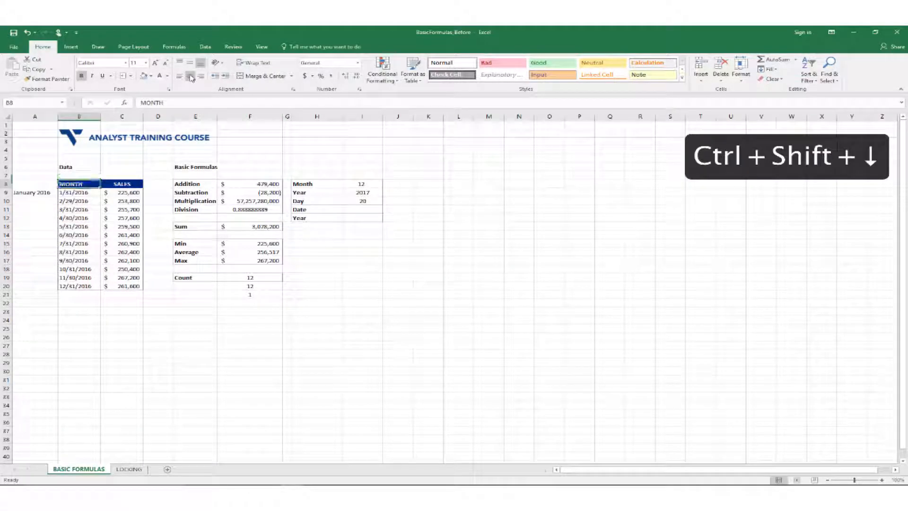
{"action": "key", "text": "ctrl+shift+Down"}
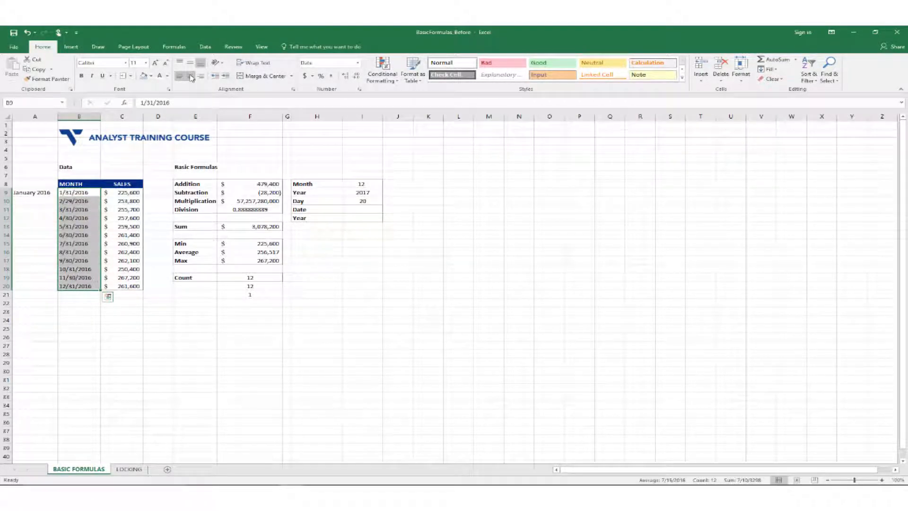
{"action": "left_click", "coordinate": [332, 76]}
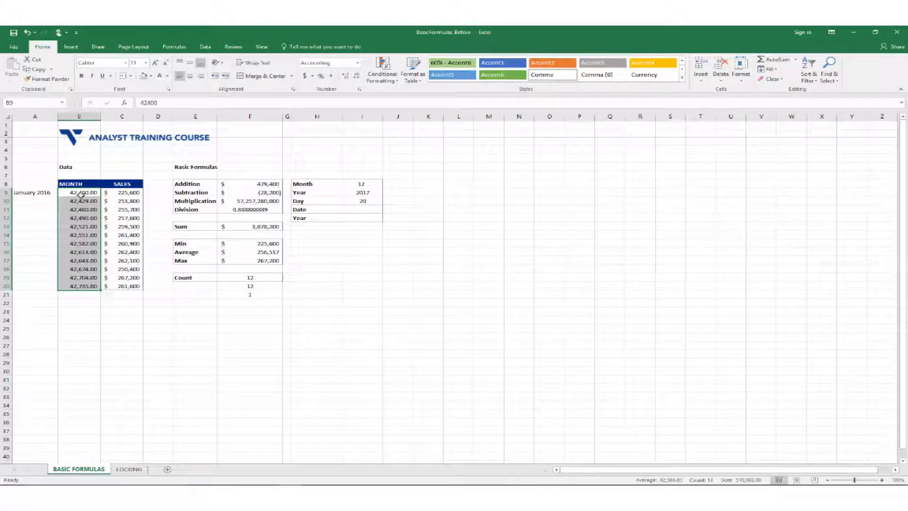
Set the month cells B9:B20 back to the Short Date format, and select the text entry in A9.
{"action": "left_click", "coordinate": [357, 62]}
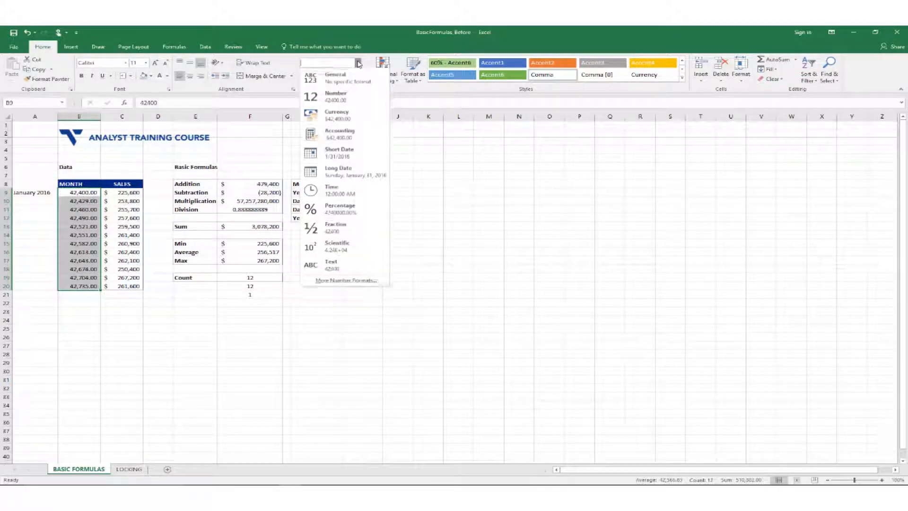
{"action": "left_click", "coordinate": [332, 154]}
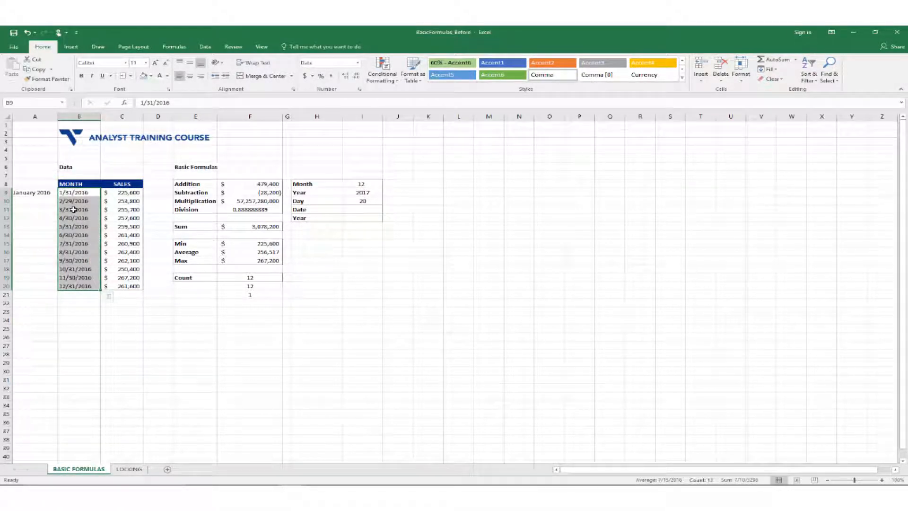
{"action": "key", "text": "Left"}
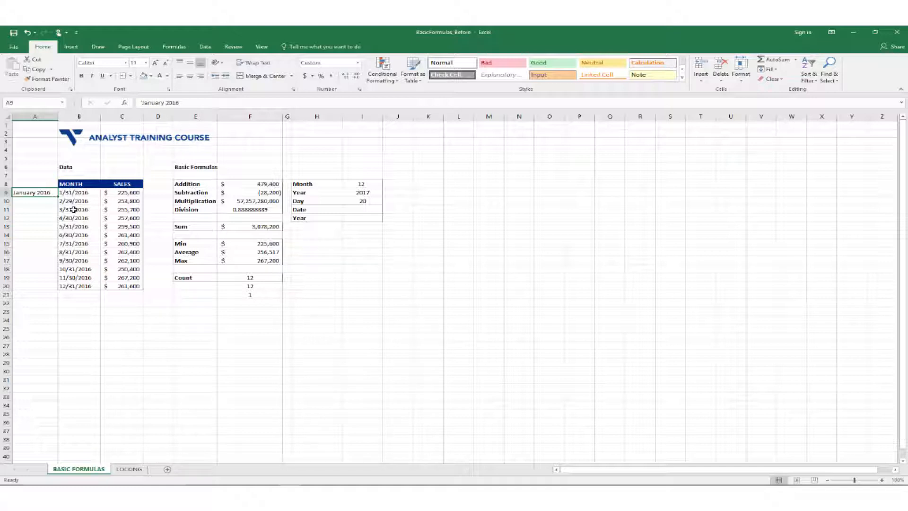
Enter the formula =DATE(I9,I8,I10) in the Date cell I11 to combine the year, month and day, and reselect that cell.
{"action": "key", "text": "Right"}
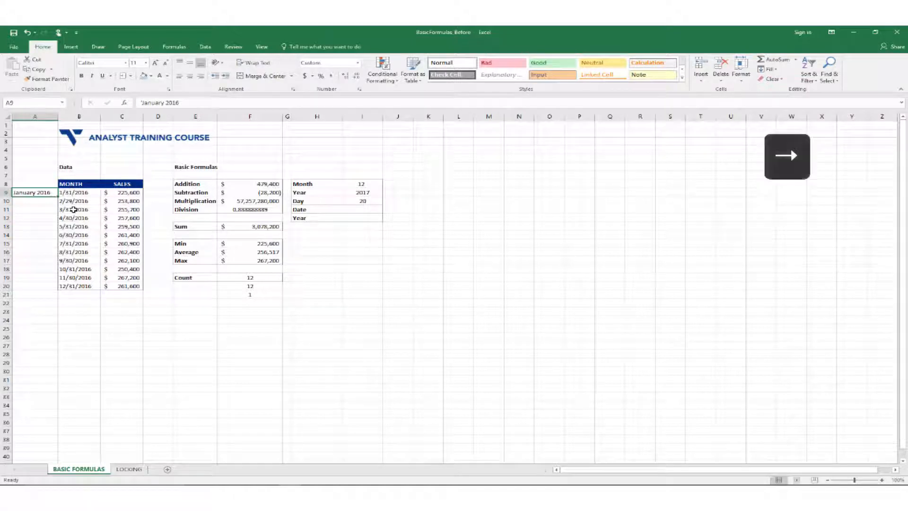
{"action": "key", "text": "Right"}
{"action": "key", "text": "Right"}
{"action": "key", "text": "Right"}
{"action": "key", "text": "Right"}
{"action": "key", "text": "Right"}
{"action": "key", "text": "Right"}
{"action": "key", "text": "Right"}
{"action": "key", "text": "Right"}
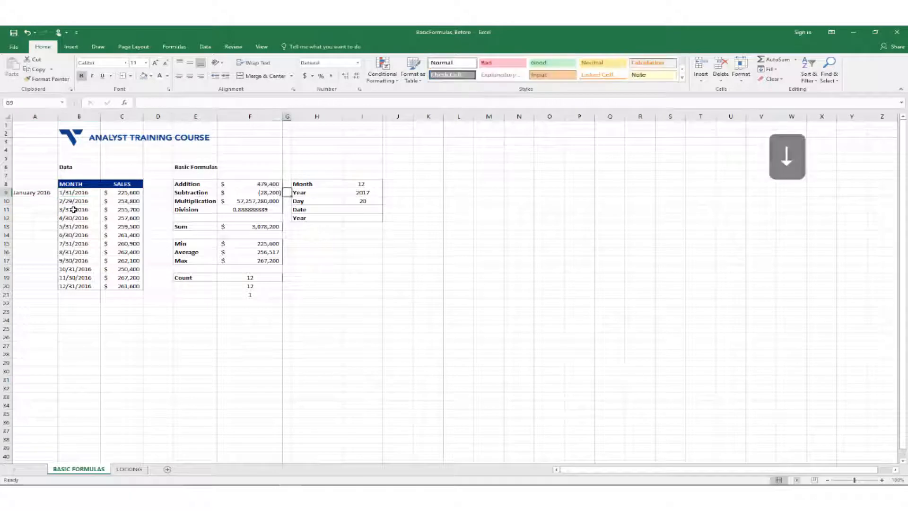
{"action": "key", "text": "Down"}
{"action": "key", "text": "Down"}
{"action": "key", "text": "Left"}
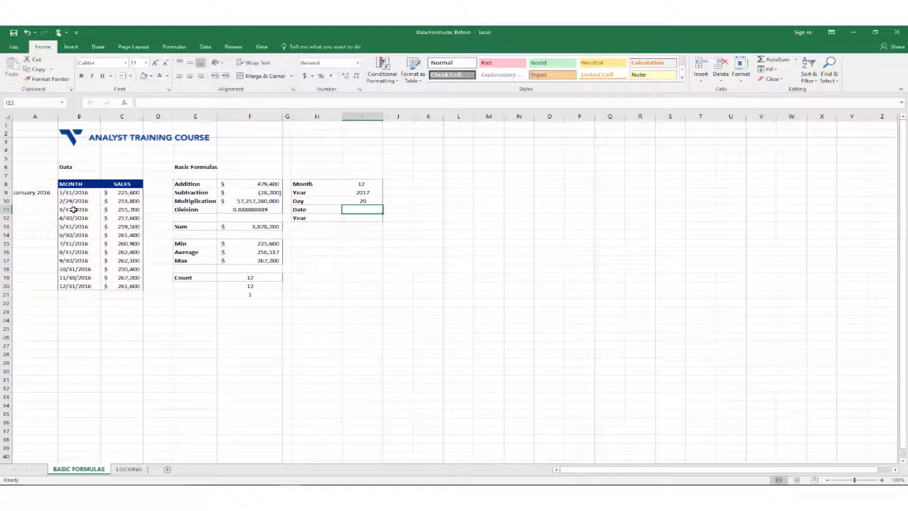
{"action": "type", "text": "=date"}
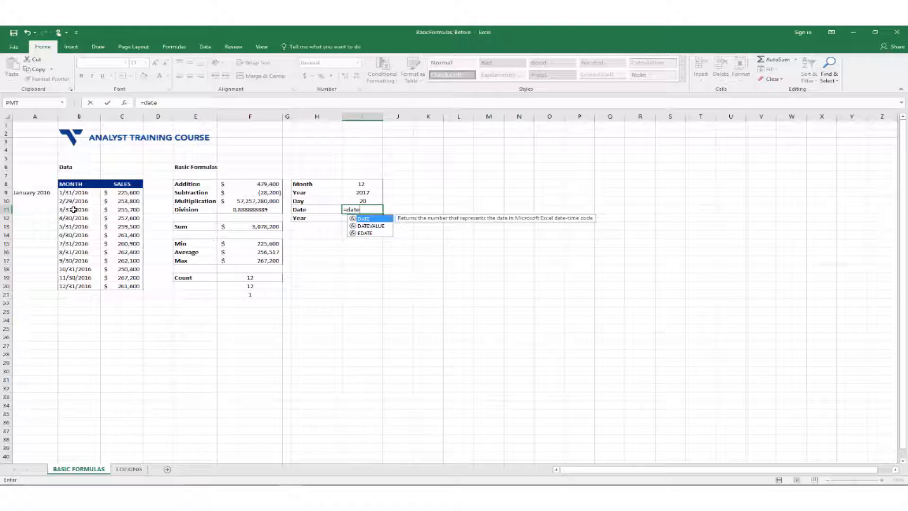
{"action": "key", "text": "Tab"}
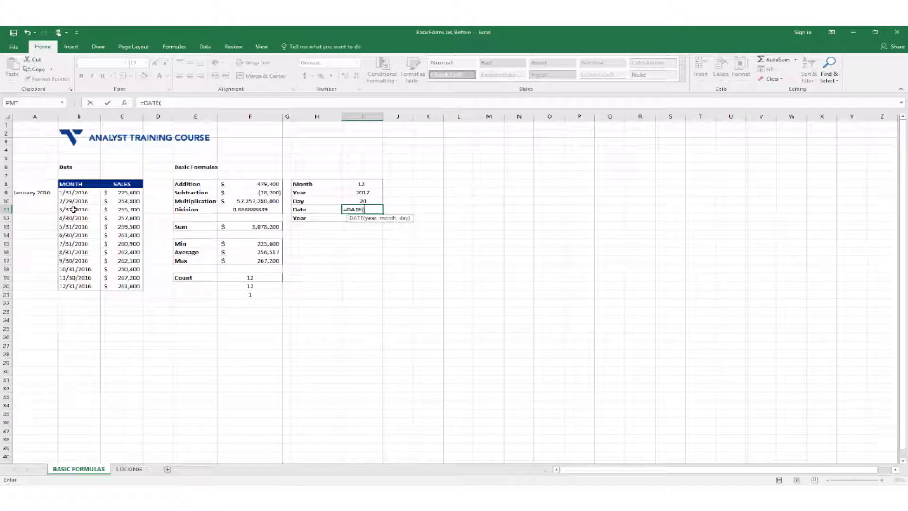
{"action": "left_click", "coordinate": [357, 191]}
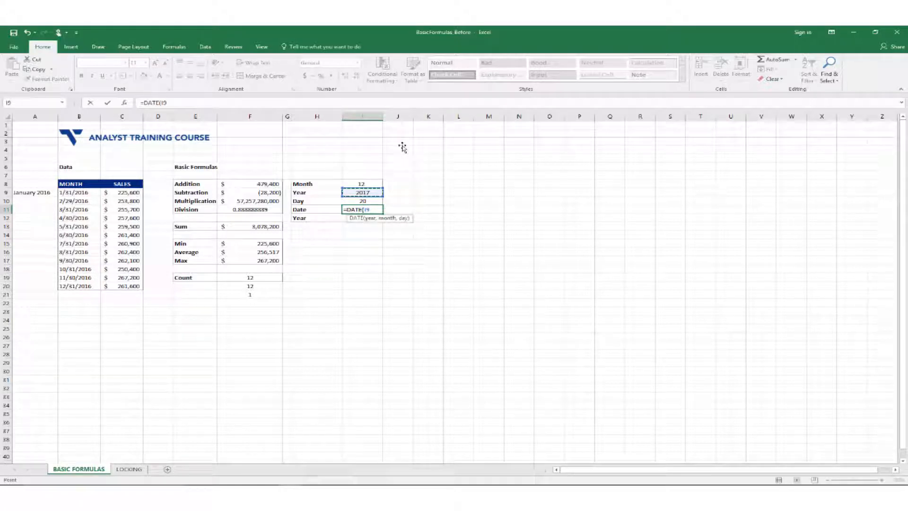
{"action": "type", "text": ","}
{"action": "left_click", "coordinate": [374, 183]}
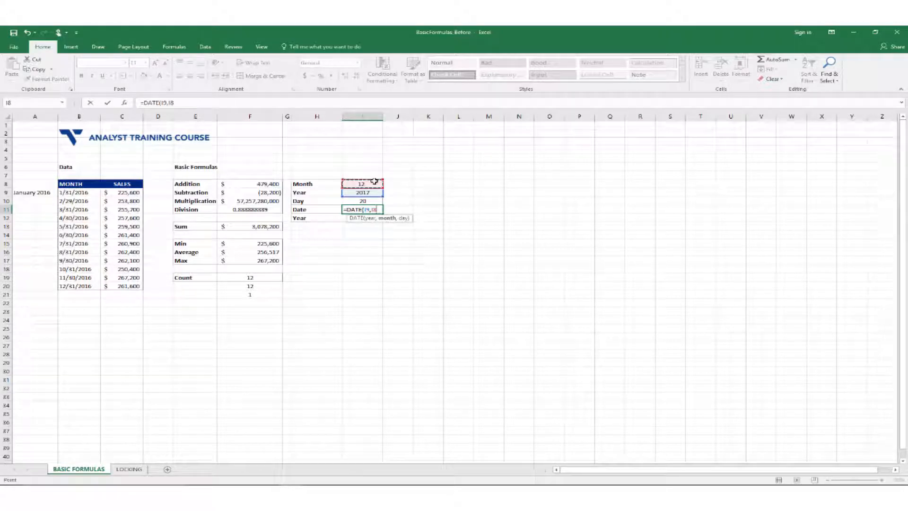
{"action": "type", "text": ","}
{"action": "left_click", "coordinate": [368, 201]}
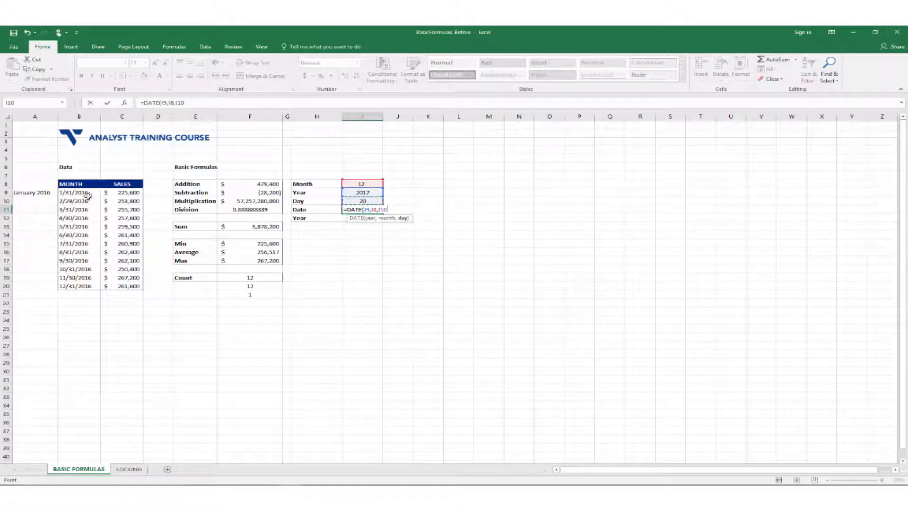
{"action": "key", "text": "Return"}
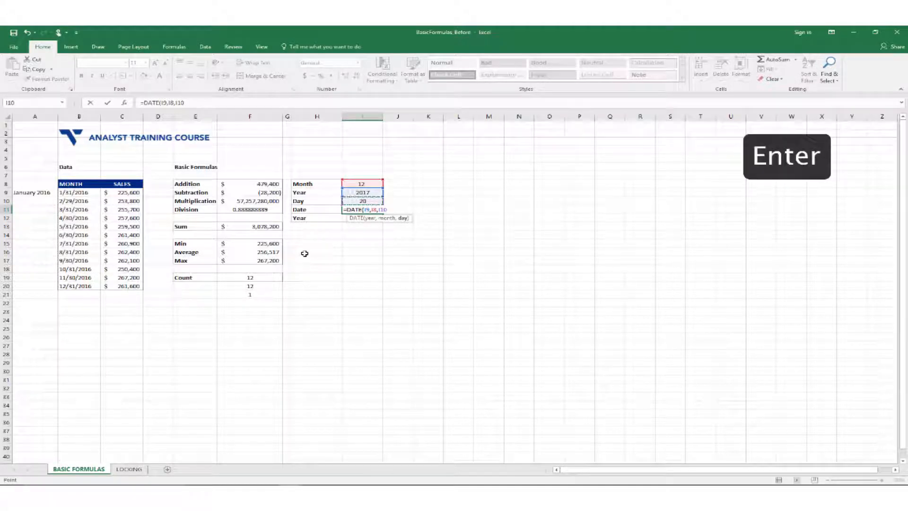
{"action": "key", "text": "Up"}
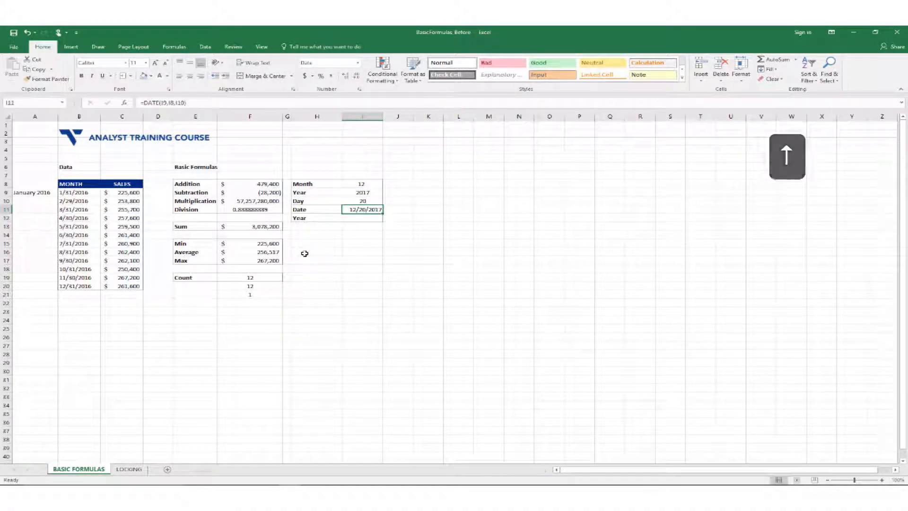
Enter the formula =YEAR(I11) in the Year cell I12 to extract the year from the date above.
{"action": "key", "text": "Down"}
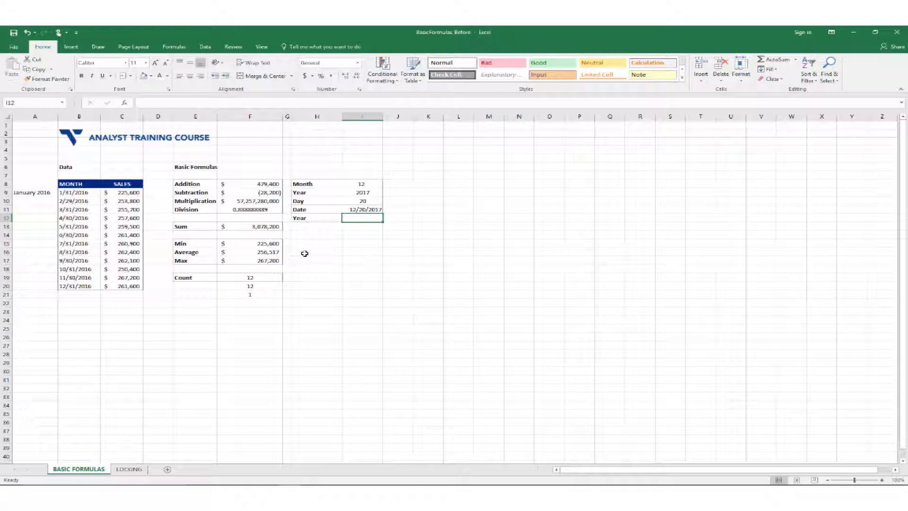
{"action": "type", "text": "=year"}
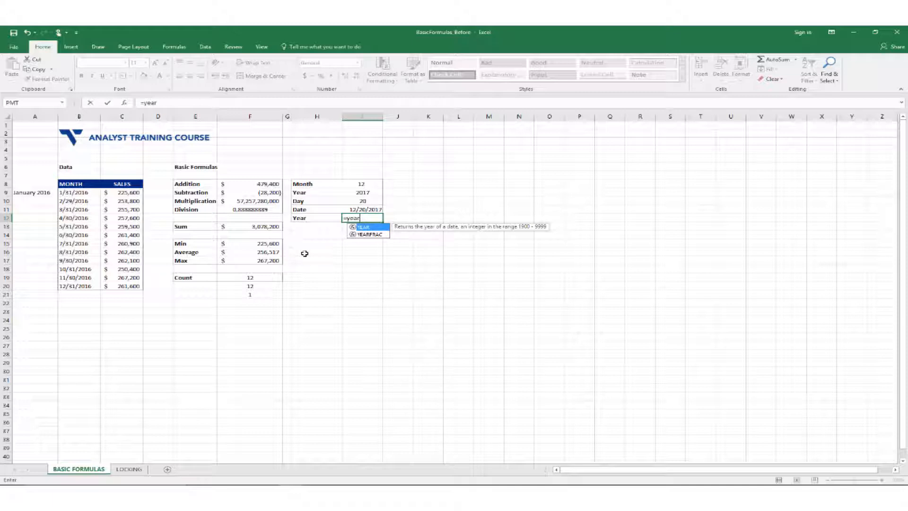
{"action": "key", "text": "Tab"}
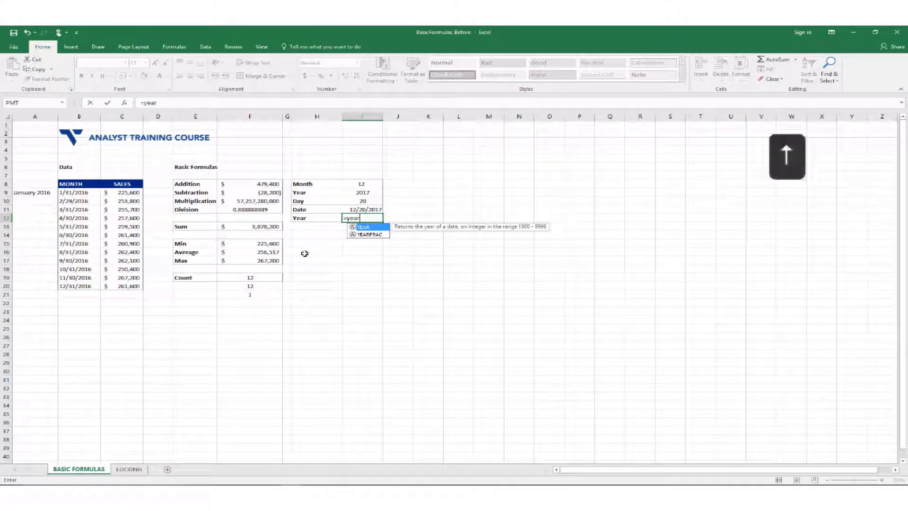
{"action": "key", "text": "Up"}
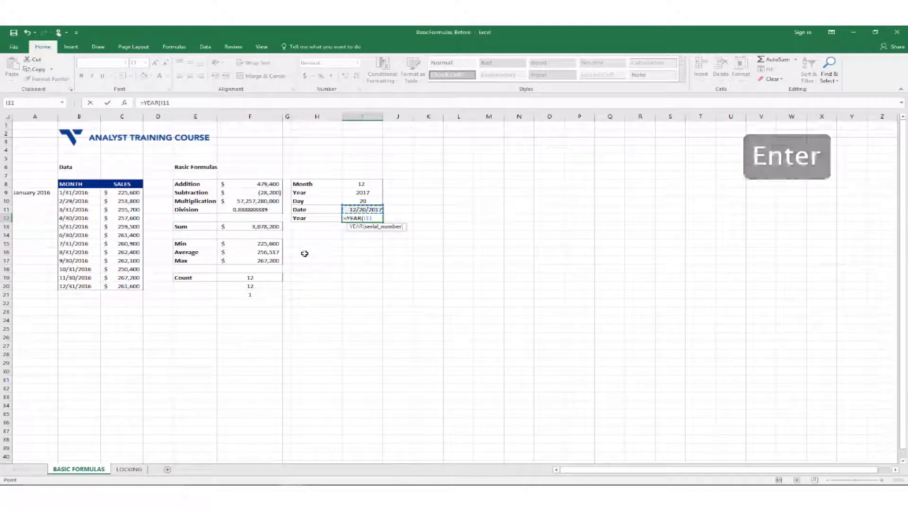
{"action": "key", "text": "Return"}
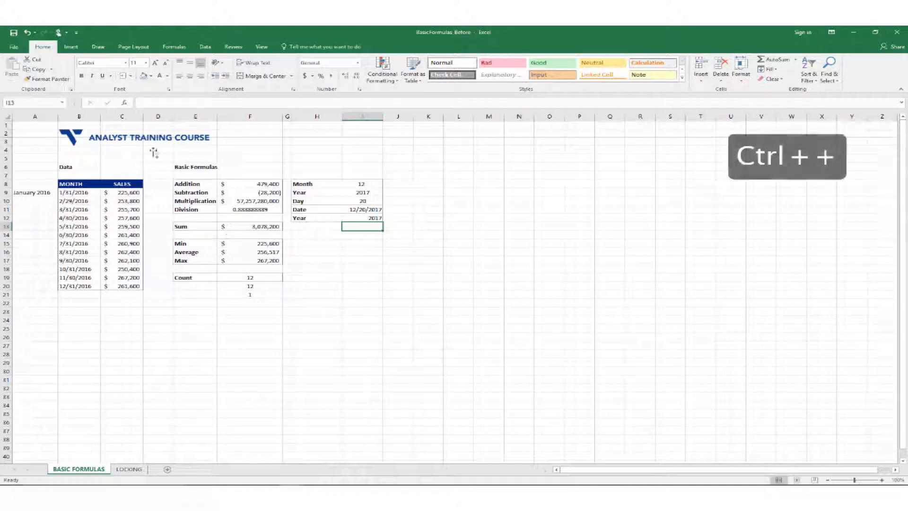
Insert a new column D after the Sales column and enter the header YEAR in D8.
{"action": "left_click", "coordinate": [157, 116]}
{"action": "key", "text": "ctrl+plus"}
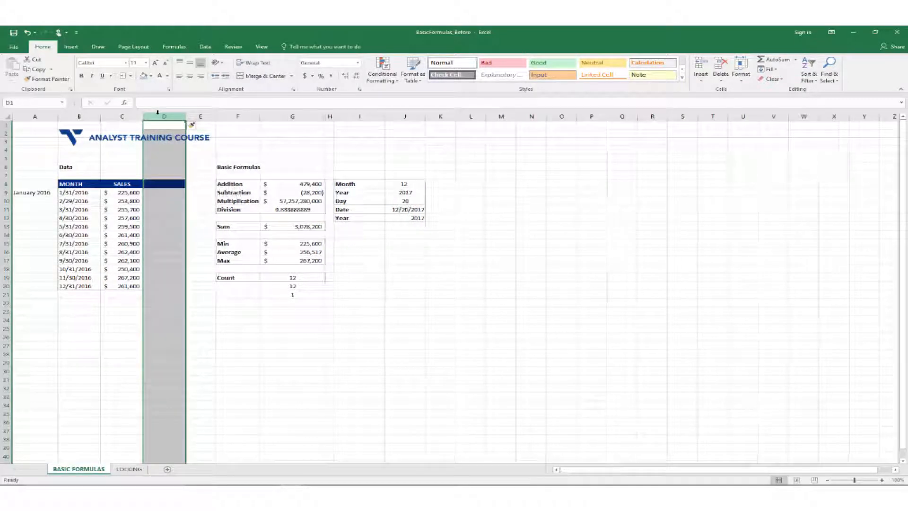
{"action": "left_click", "coordinate": [170, 184]}
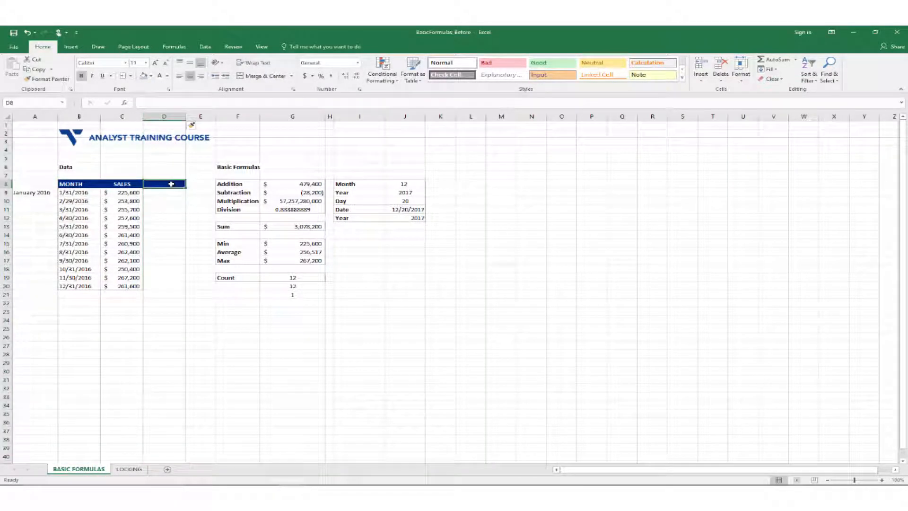
{"action": "type", "text": "YEAR"}
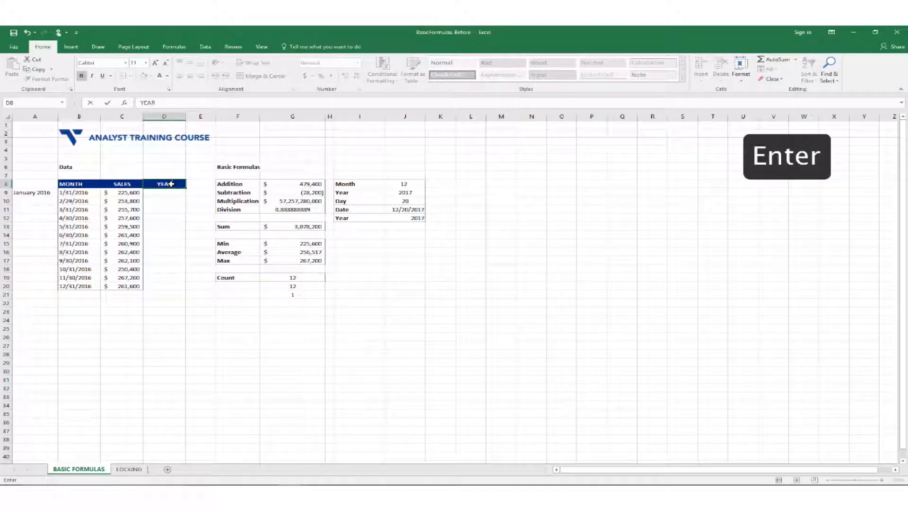
{"action": "key", "text": "Return"}
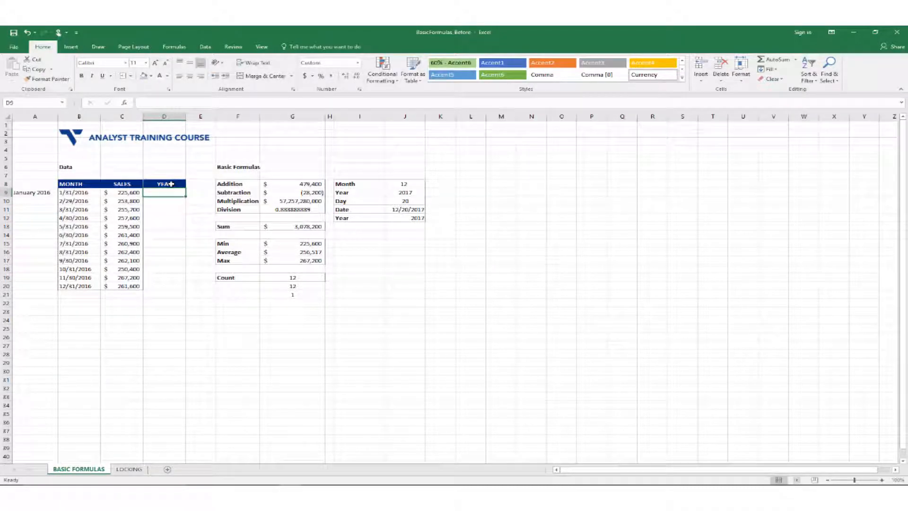
Enter the formula =YEAR(B9) in D9 to extract the year from the first month date, and reselect that cell.
{"action": "type", "text": "=yea"}
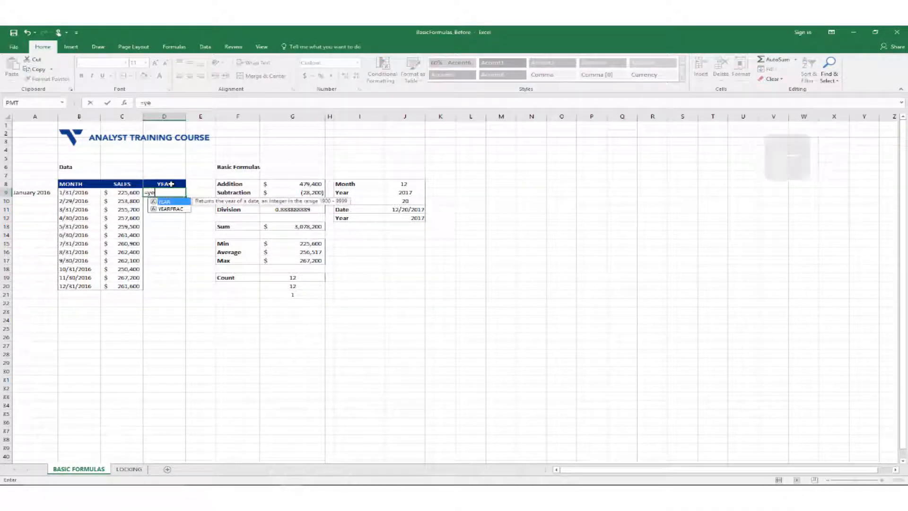
{"action": "key", "text": "Tab"}
{"action": "key", "text": "Left"}
{"action": "key", "text": "Left"}
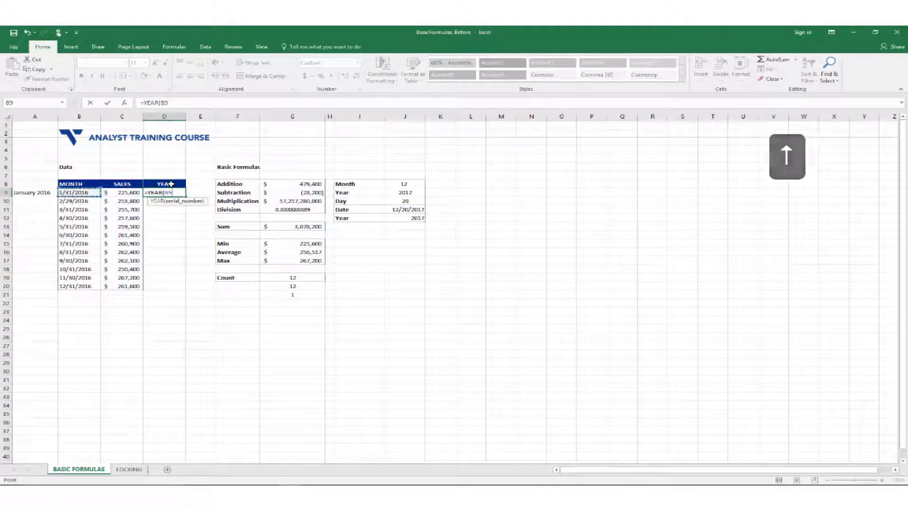
{"action": "key", "text": "Return"}
{"action": "key", "text": "Up"}
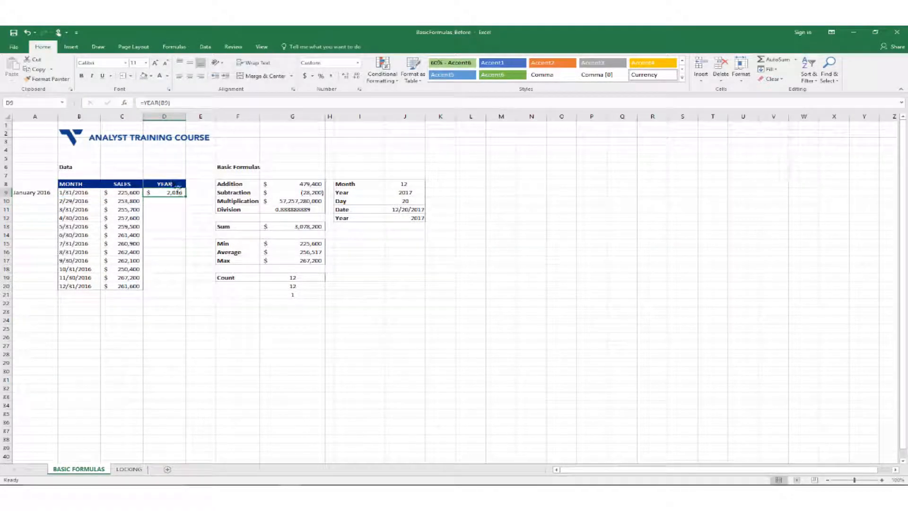
Set D9 to the General number format and fill its formula down to D20.
{"action": "left_click", "coordinate": [357, 62]}
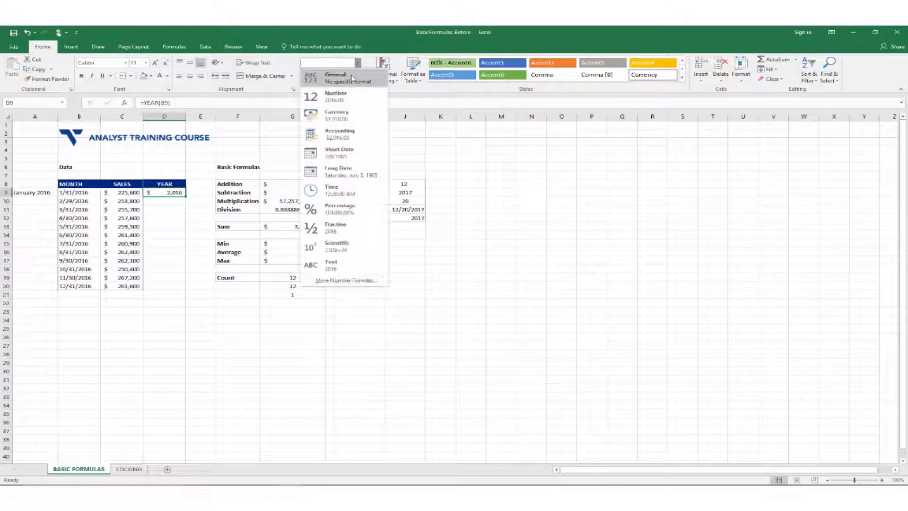
{"action": "left_click", "coordinate": [352, 77]}
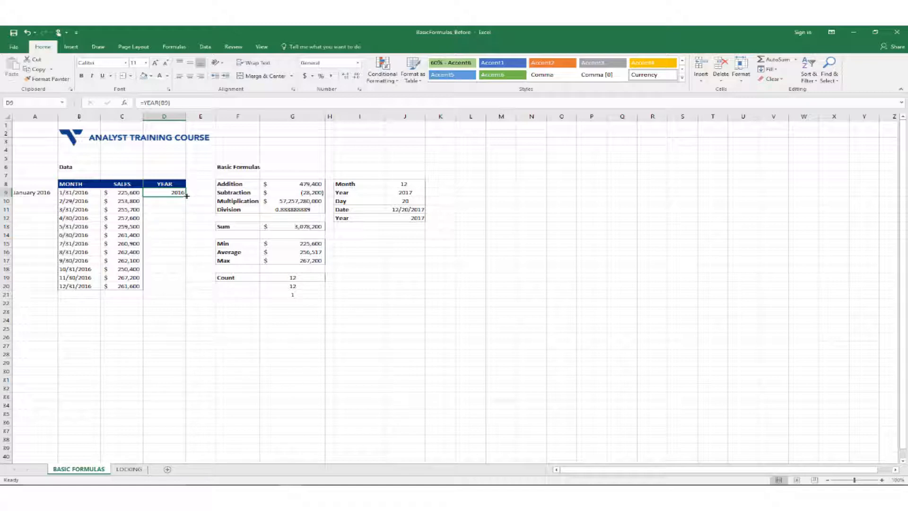
{"action": "double_click", "coordinate": [187, 196]}
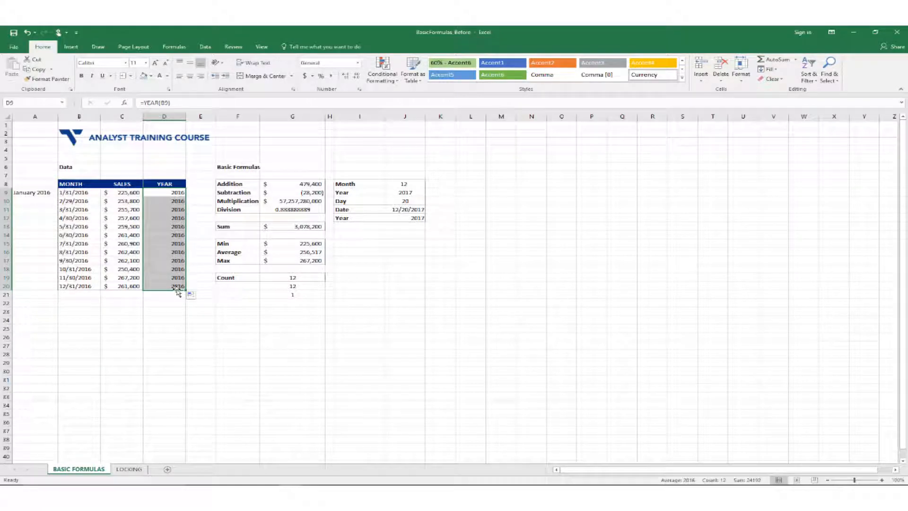
Review the month dates in column B alongside the year formula in D9.
{"action": "left_click", "coordinate": [90, 199]}
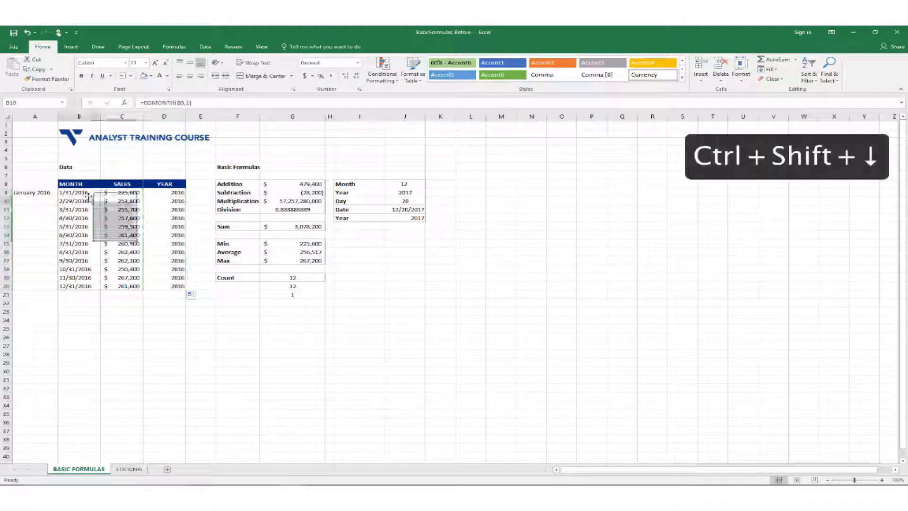
{"action": "key", "text": "ctrl+shift+Down"}
{"action": "key", "text": "Up"}
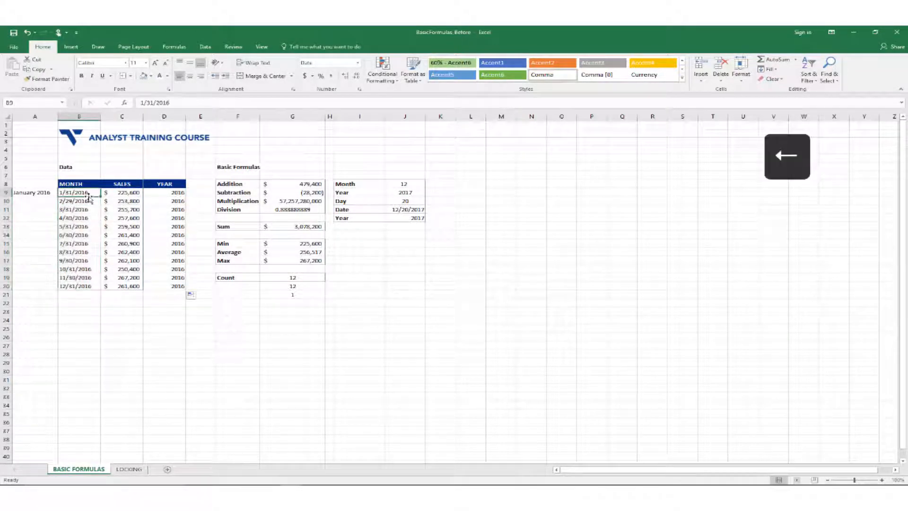
{"action": "key", "text": "Right"}
{"action": "key", "text": "Right"}
{"action": "key", "text": "Right"}
{"action": "key", "text": "Left"}
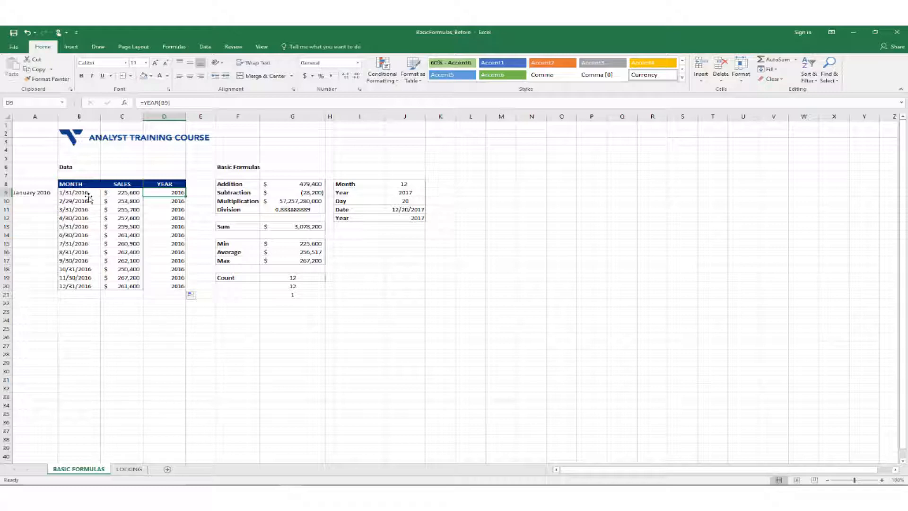
Switch to the LOCKING sheet and examine the forecast years, the estimated growth rates and the average sales formula in C22.
{"action": "key", "text": "ctrl+Page_Down"}
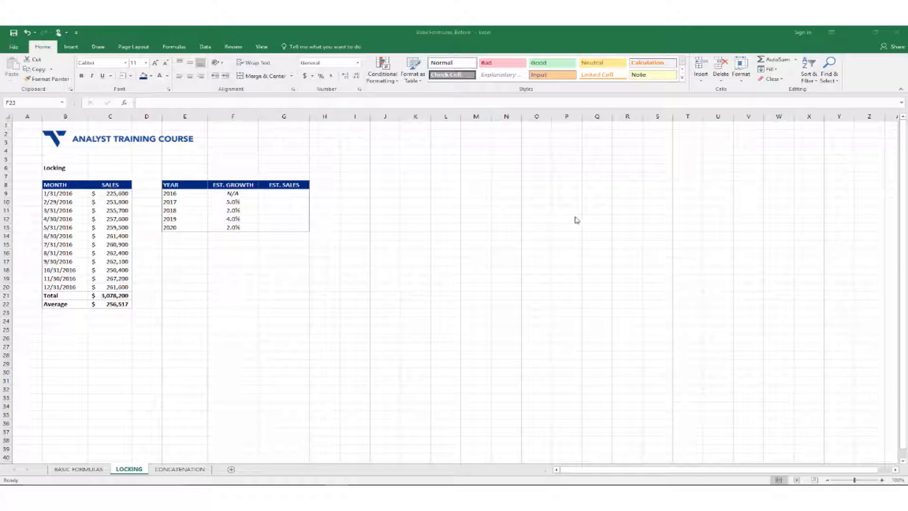
{"action": "left_click", "coordinate": [380, 185]}
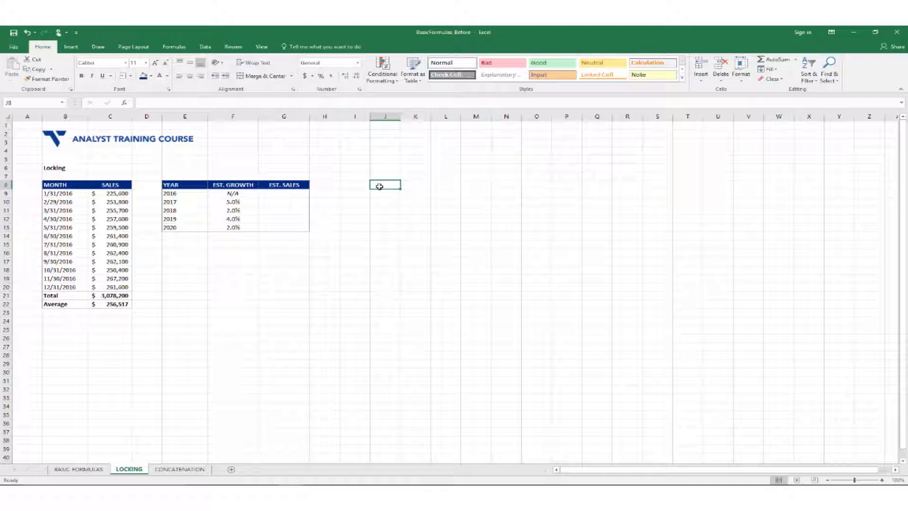
{"action": "left_click_drag", "start_coordinate": [182, 202], "coordinate": [183, 230]}
{"action": "left_click_drag", "start_coordinate": [227, 202], "coordinate": [228, 230]}
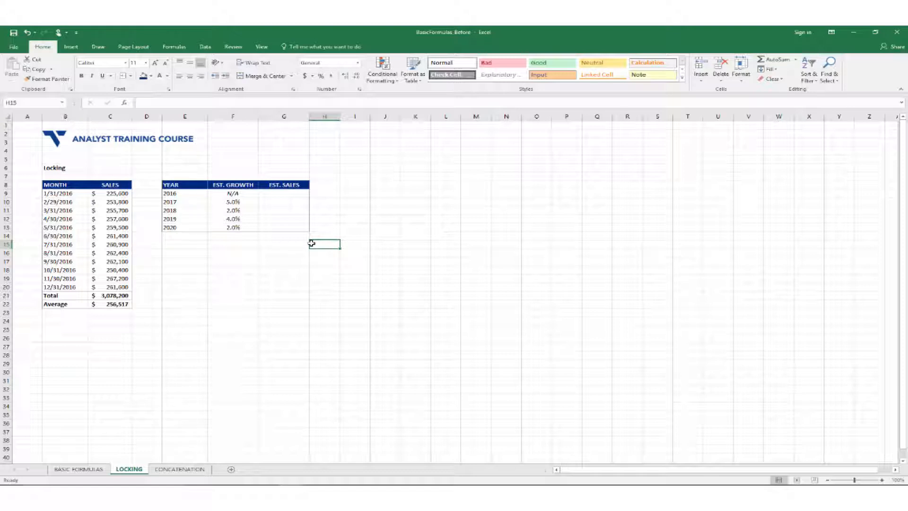
{"action": "left_click", "coordinate": [117, 305]}
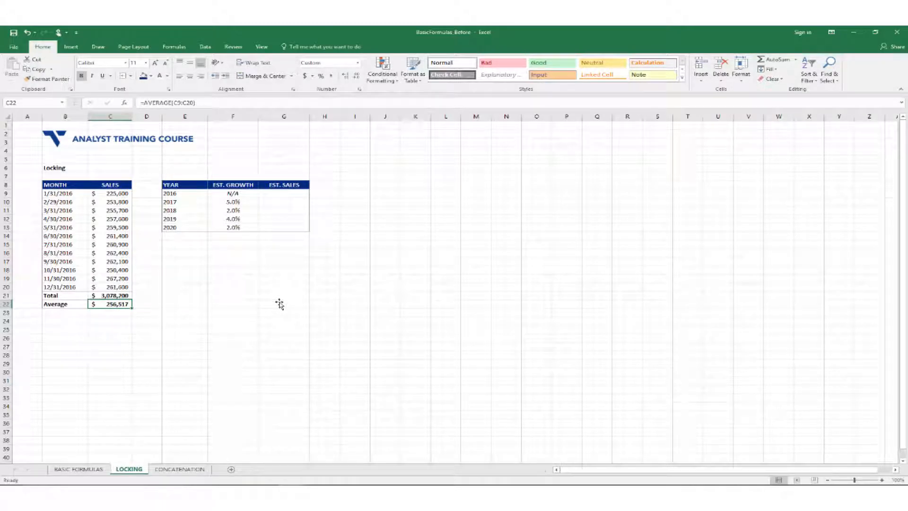
{"action": "left_click_drag", "start_coordinate": [233, 185], "coordinate": [241, 230]}
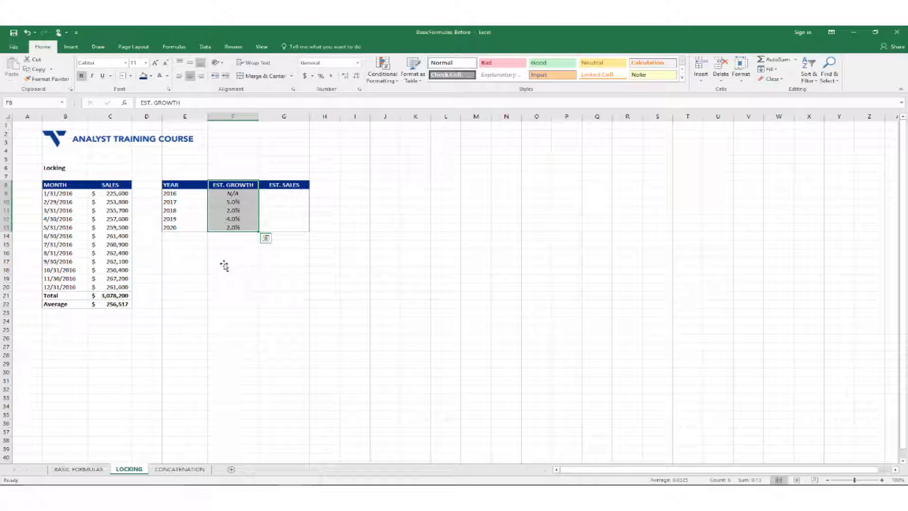
Enter the label "# of Months" in B24 below the sales table and make it bold.
{"action": "left_click", "coordinate": [66, 322]}
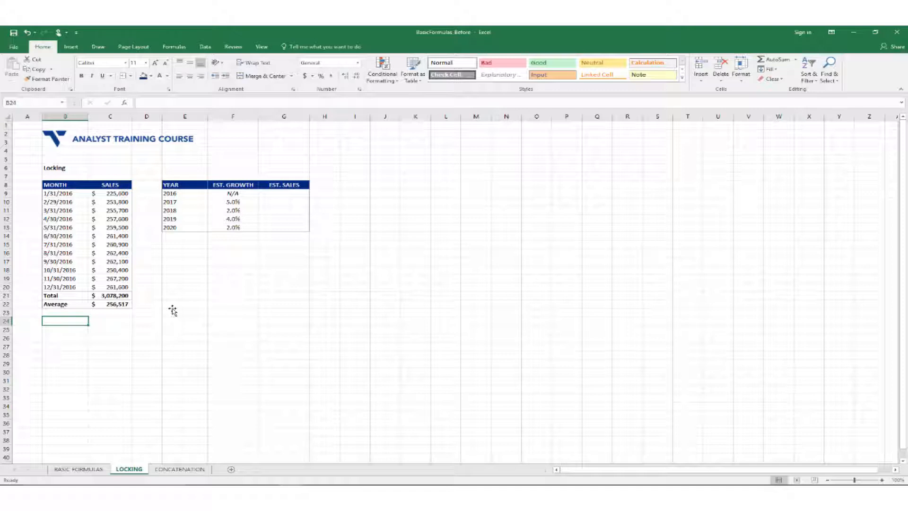
{"action": "type", "text": "# of M"}
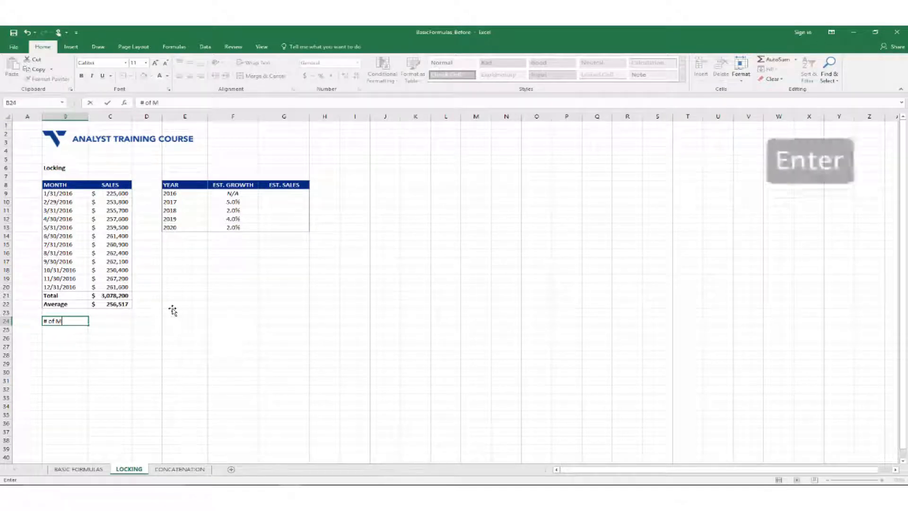
{"action": "type", "text": "onths"}
{"action": "key", "text": "ctrl+Return"}
{"action": "key", "text": "ctrl+b"}
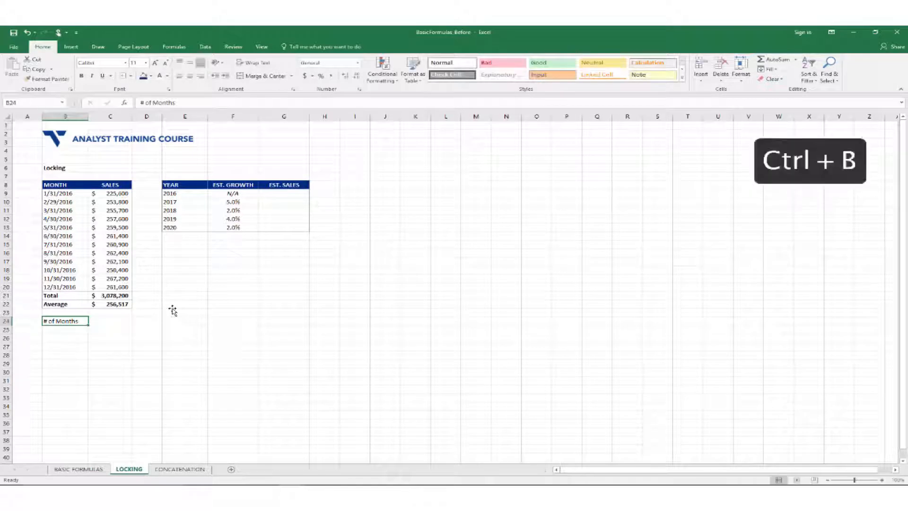
Enter the formula =COUNT(B9:B20) in C24 to count the months, and reselect that cell.
{"action": "key", "text": "Right"}
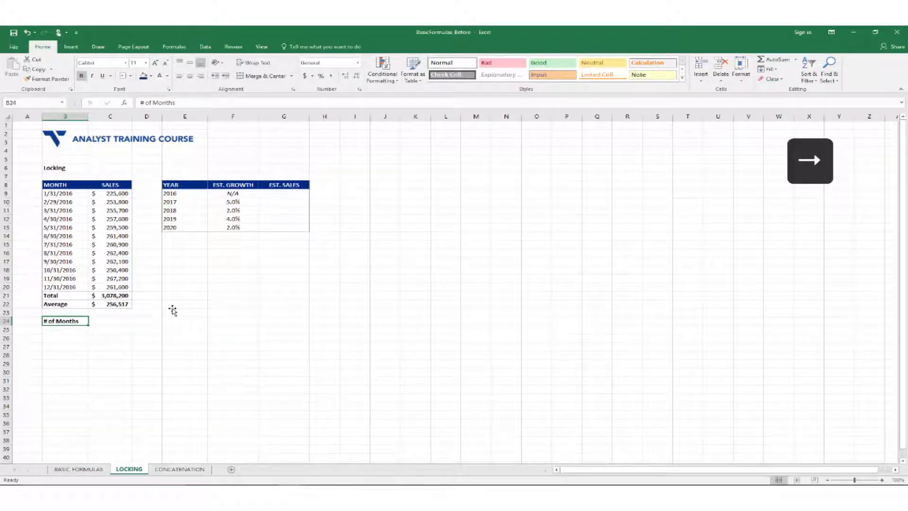
{"action": "type", "text": "=COUNT("}
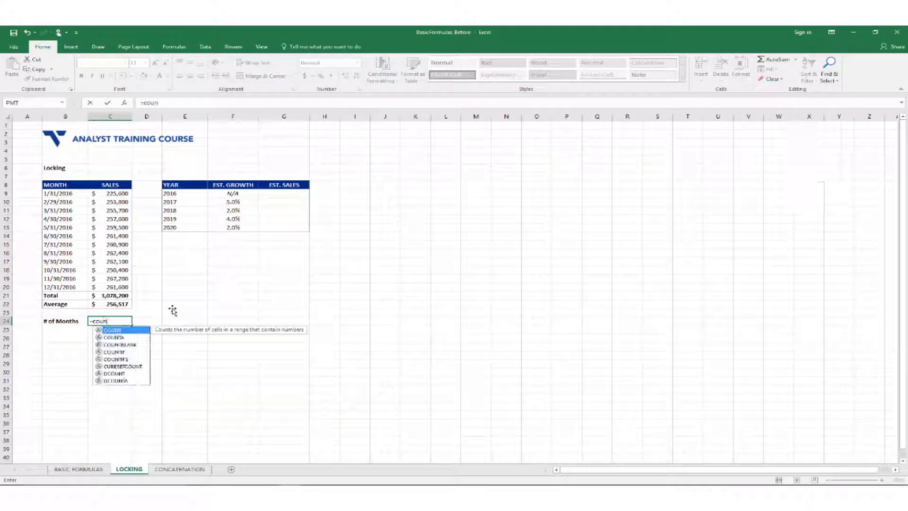
{"action": "key", "text": "Left"}
{"action": "key", "text": "Up"}
{"action": "key", "text": "Up"}
{"action": "key", "text": "Up"}
{"action": "key", "text": "Up"}
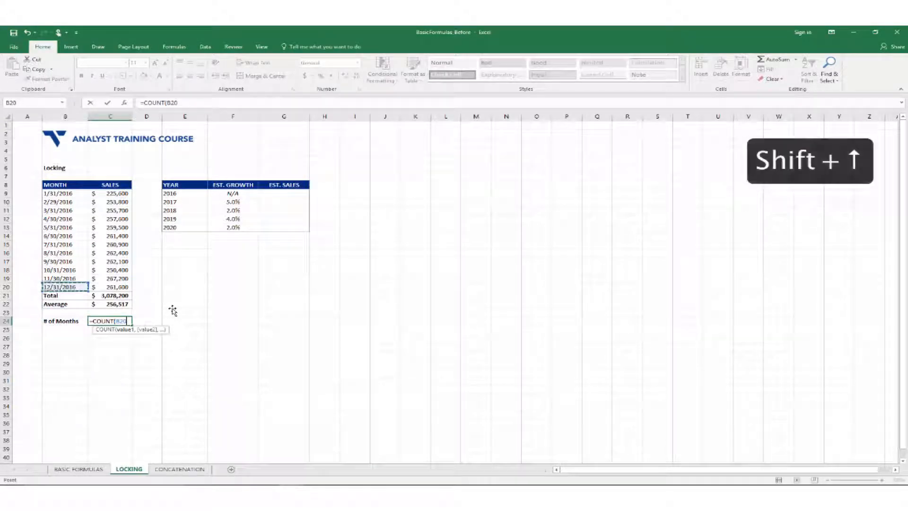
{"action": "key", "text": "ctrl+shift+Up"}
{"action": "key", "text": "shift+Down"}
{"action": "key", "text": "shift+Down"}
{"action": "key", "text": "shift+Up"}
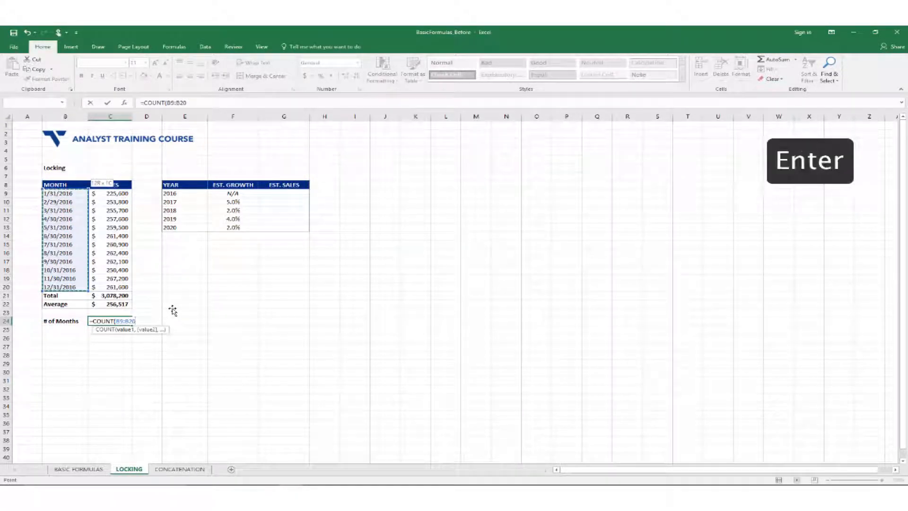
{"action": "key", "text": "Return"}
{"action": "key", "text": "Up"}
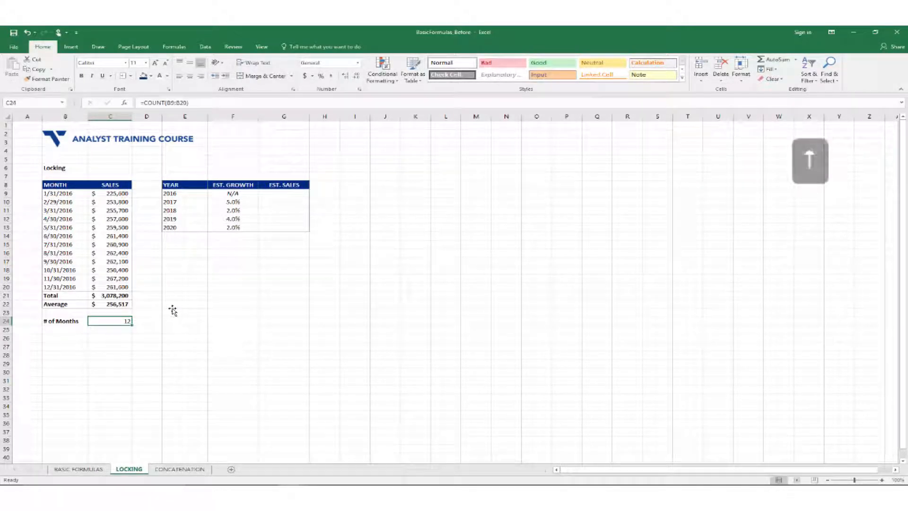
Build the 2017 estimated sales formula =C22*(1+F10)*C24 in G10 from the average, growth rate and number of months.
{"action": "key", "text": "Up"}
{"action": "key", "text": "Up"}
{"action": "key", "text": "Up"}
{"action": "key", "text": "Up"}
{"action": "key", "text": "Up"}
{"action": "key", "text": "Up"}
{"action": "key", "text": "Up"}
{"action": "key", "text": "Up"}
{"action": "key", "text": "Up"}
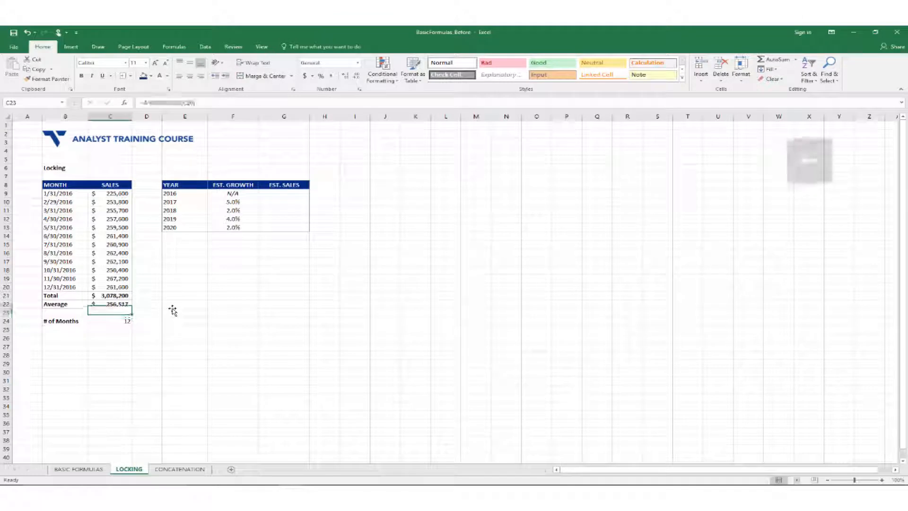
{"action": "key", "text": "Right"}
{"action": "key", "text": "Right"}
{"action": "key", "text": "Right"}
{"action": "key", "text": "Right"}
{"action": "key", "text": "Right"}
{"action": "key", "text": "Up"}
{"action": "key", "text": "Up"}
{"action": "key", "text": "Left"}
{"action": "key", "text": "Up"}
{"action": "key", "text": "Up"}
{"action": "key", "text": "Up"}
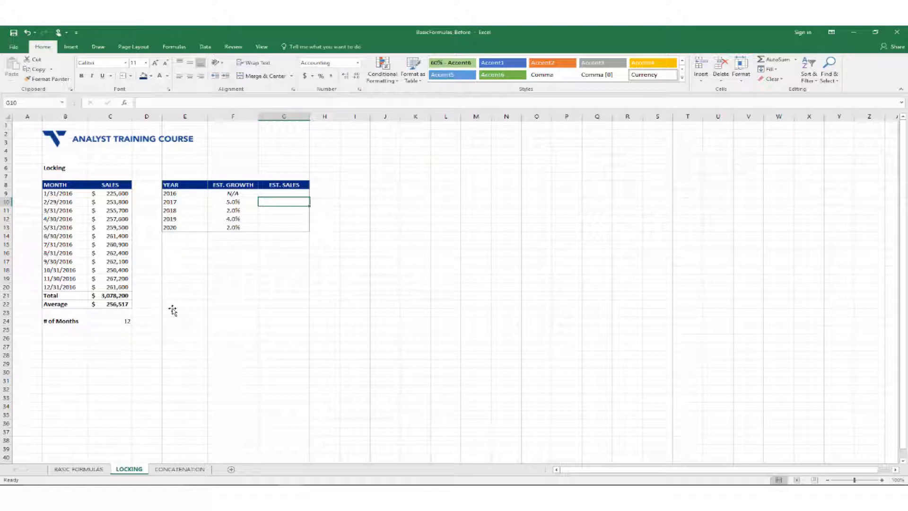
{"action": "type", "text": "="}
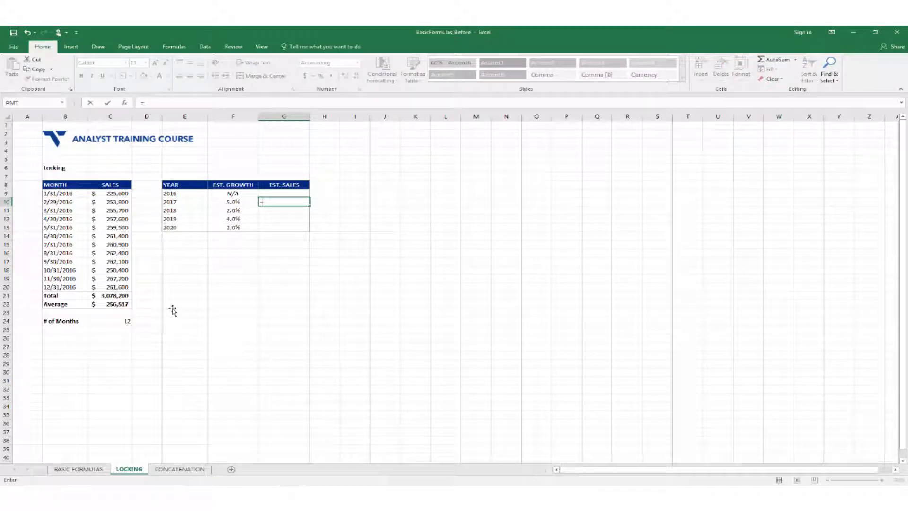
{"action": "key", "text": "Left"}
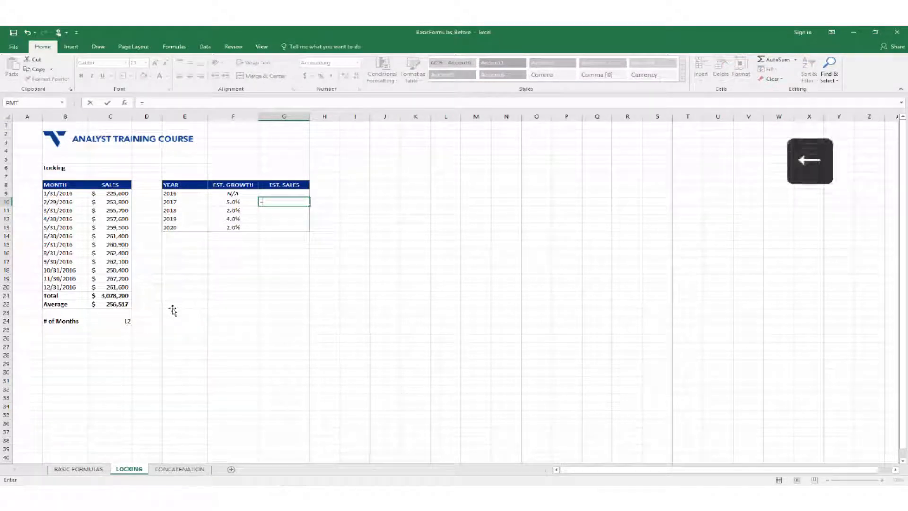
{"action": "key", "text": "Left"}
{"action": "key", "text": "Left"}
{"action": "key", "text": "Left"}
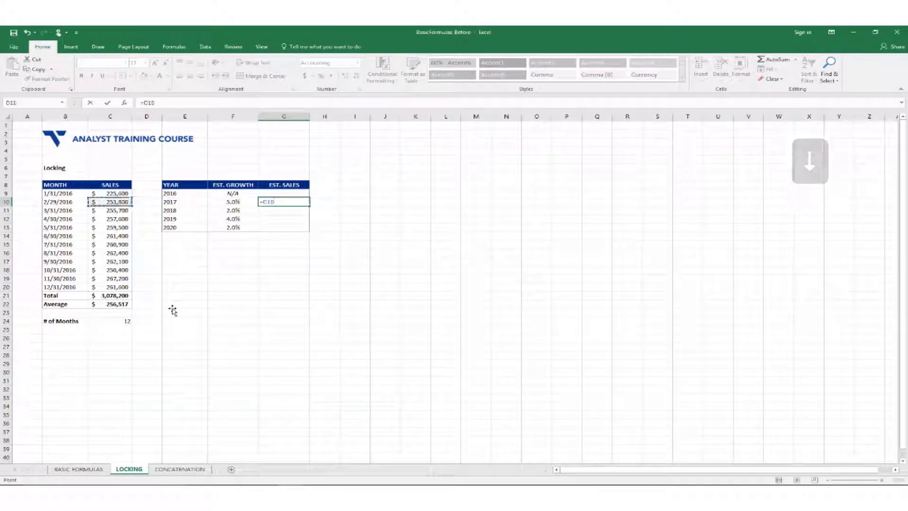
{"action": "key", "text": "Down"}
{"action": "key", "text": "Down"}
{"action": "key", "text": "Down"}
{"action": "key", "text": "Down"}
{"action": "key", "text": "Down"}
{"action": "key", "text": "Down"}
{"action": "key", "text": "Down"}
{"action": "key", "text": "Down"}
{"action": "key", "text": "Down"}
{"action": "key", "text": "Down"}
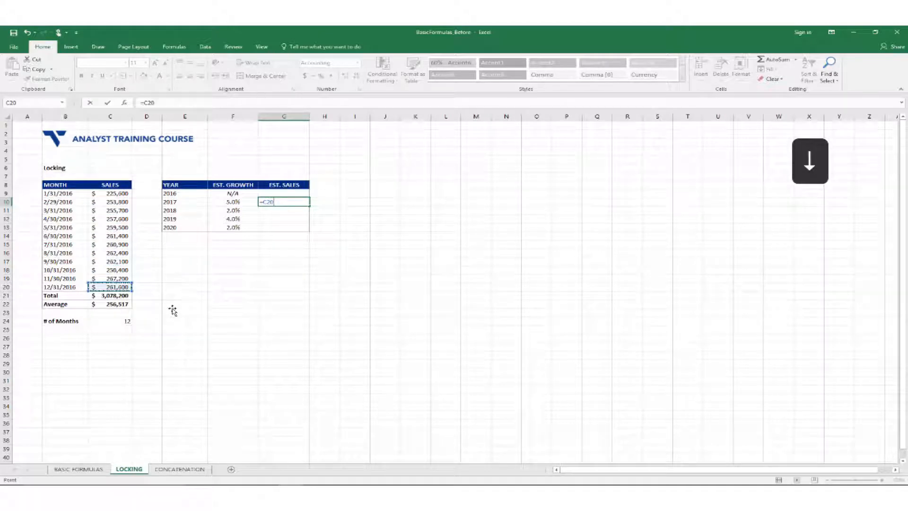
{"action": "key", "text": "Down"}
{"action": "key", "text": "Down"}
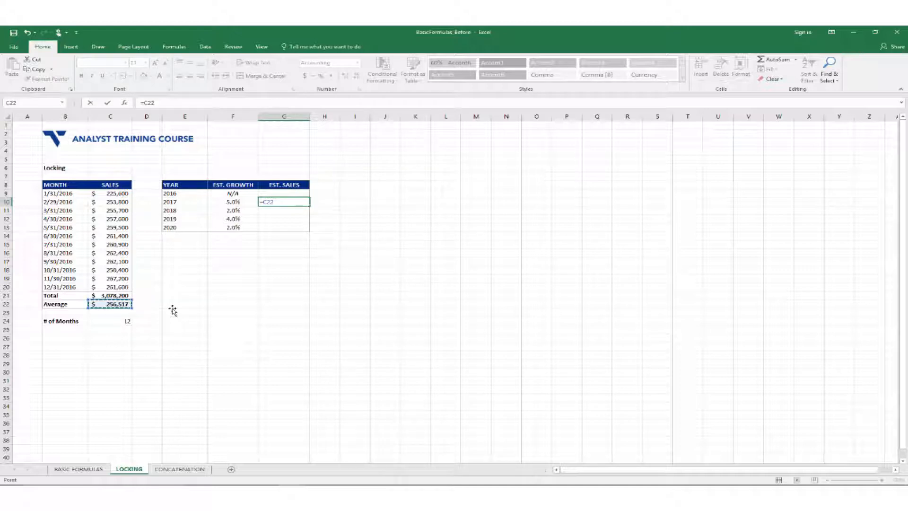
{"action": "type", "text": "*(1+"}
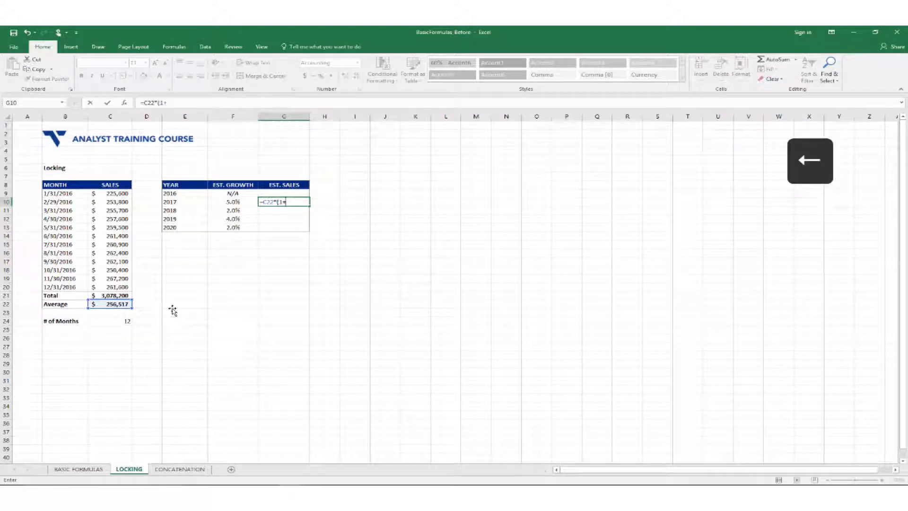
{"action": "key", "text": "Left"}
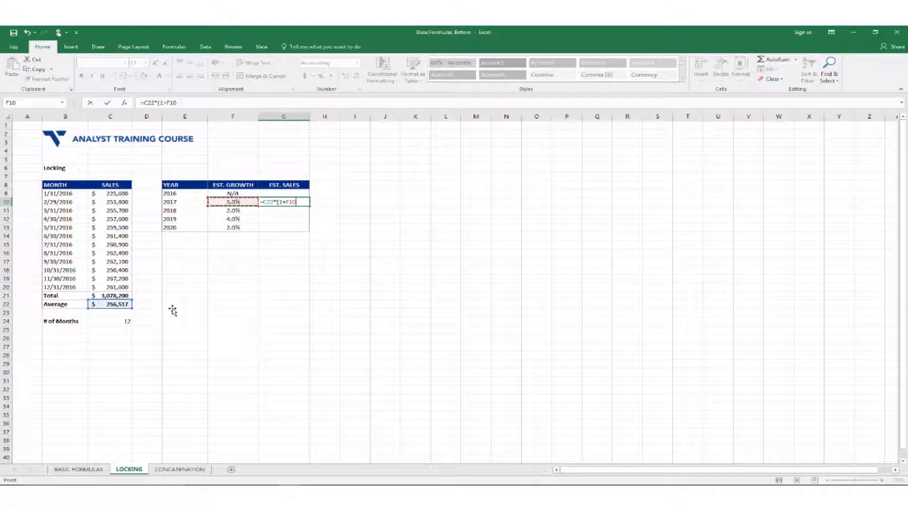
{"action": "type", "text": ")"}
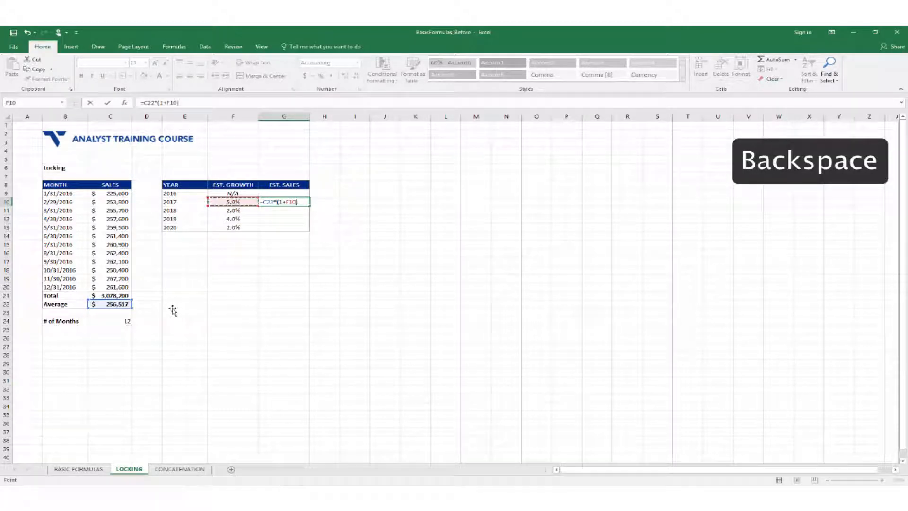
{"action": "type", "text": "*"}
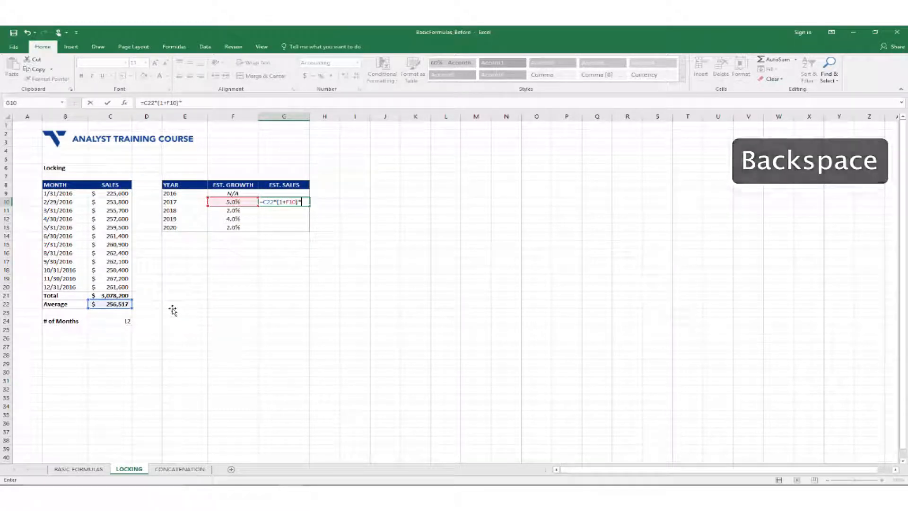
{"action": "left_click", "coordinate": [120, 322]}
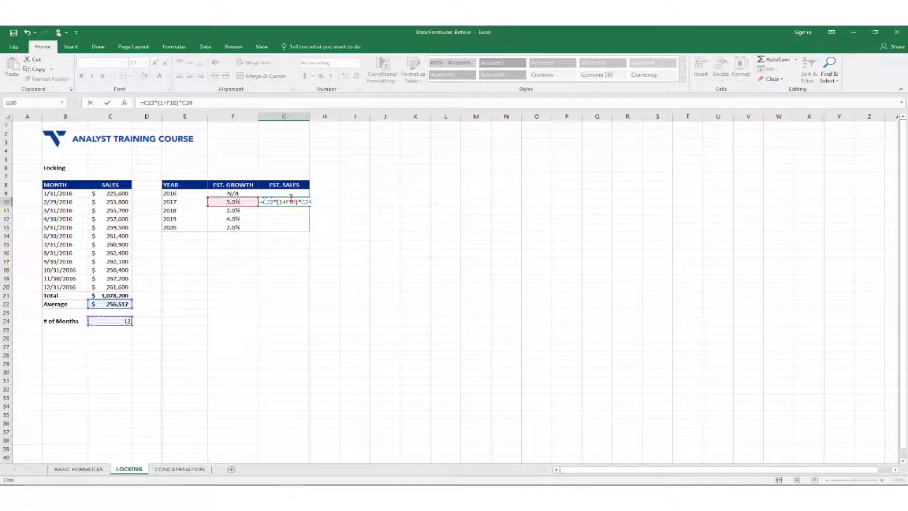
Add parentheses around the average-times-growth part so G10 holds =(C22*(1+F10))*C24, and commit the formula.
{"action": "left_click", "coordinate": [291, 198]}
{"action": "type", "text": "("}
{"action": "left_click", "coordinate": [183, 102]}
{"action": "type", "text": ")"}
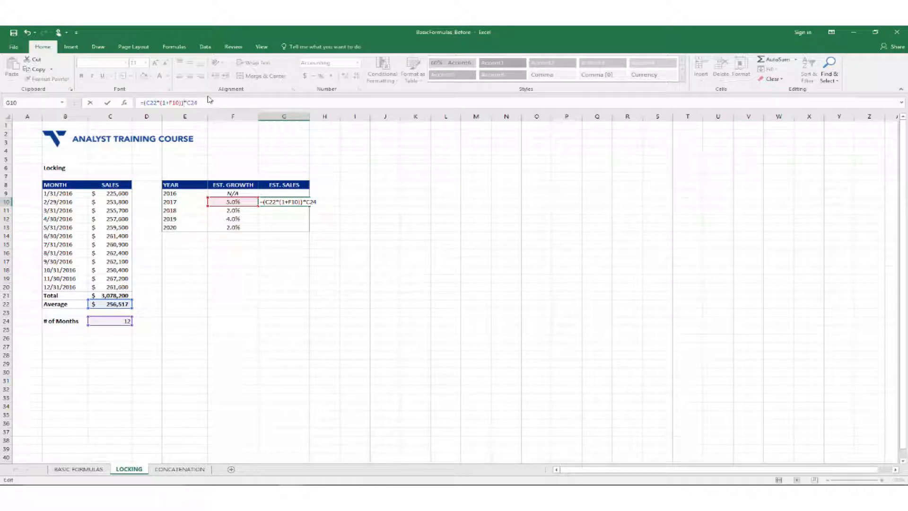
{"action": "key", "text": "Return"}
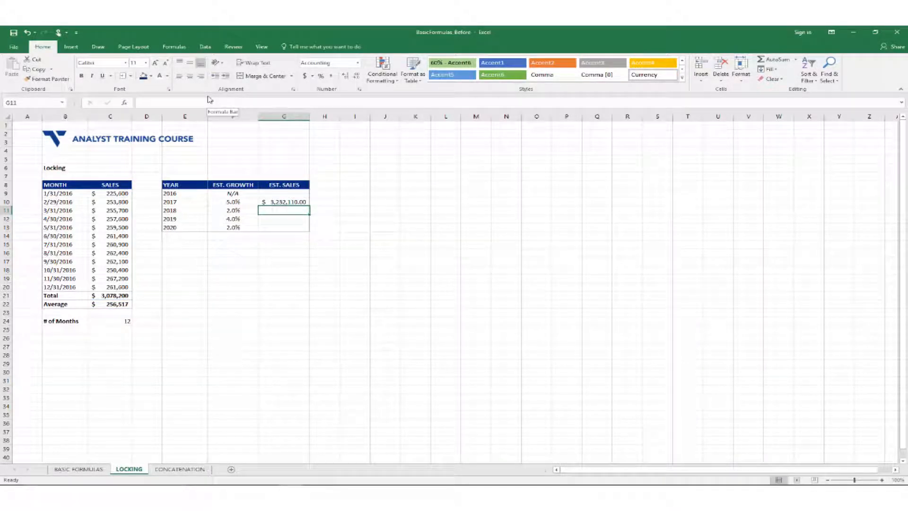
Link the 2016 estimated sales in G9 to the total sales with =C21.
{"action": "left_click", "coordinate": [274, 192]}
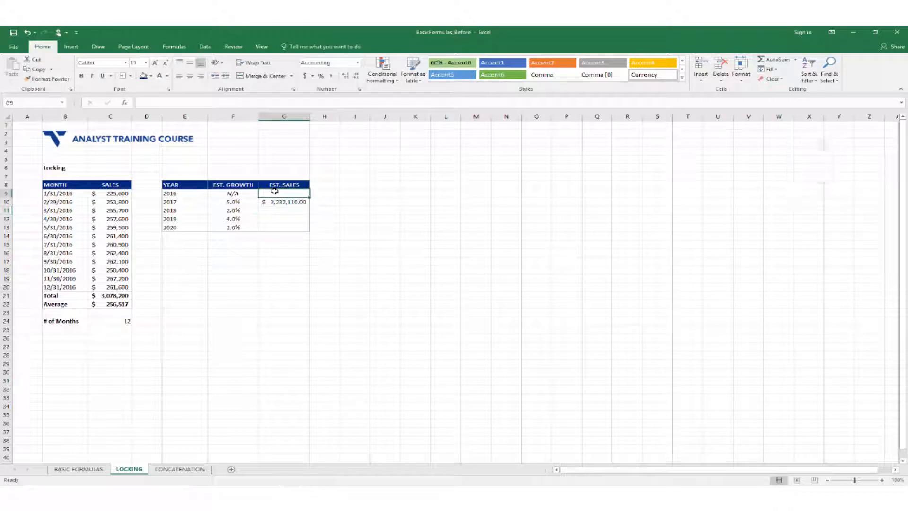
{"action": "type", "text": "="}
{"action": "key", "text": "Left"}
{"action": "key", "text": "Left"}
{"action": "key", "text": "Left"}
{"action": "key", "text": "Down"}
{"action": "key", "text": "Down"}
{"action": "key", "text": "Down"}
{"action": "key", "text": "Down"}
{"action": "key", "text": "Down"}
{"action": "key", "text": "Down"}
{"action": "key", "text": "Down"}
{"action": "key", "text": "Down"}
{"action": "key", "text": "Down"}
{"action": "key", "text": "Down"}
{"action": "key", "text": "Down"}
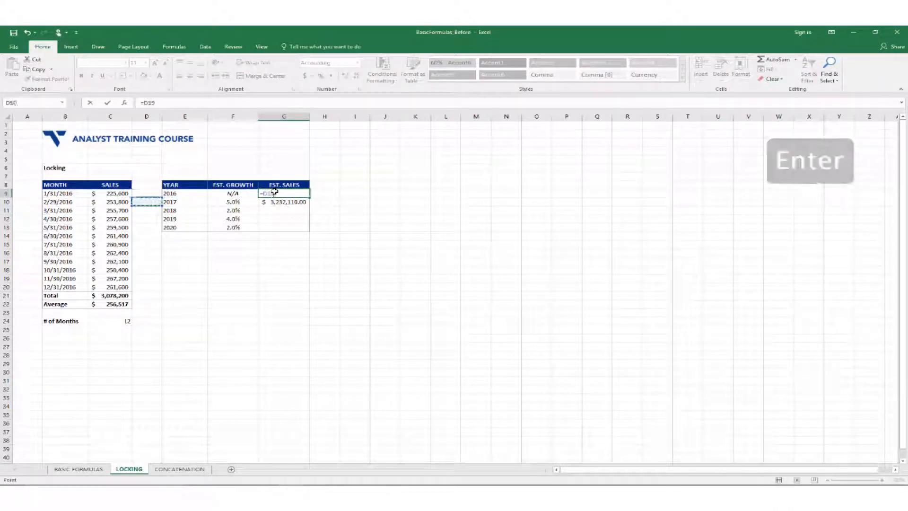
{"action": "key", "text": "Left"}
{"action": "key", "text": "Down"}
{"action": "key", "text": "Down"}
{"action": "key", "text": "Up"}
{"action": "key", "text": "Return"}
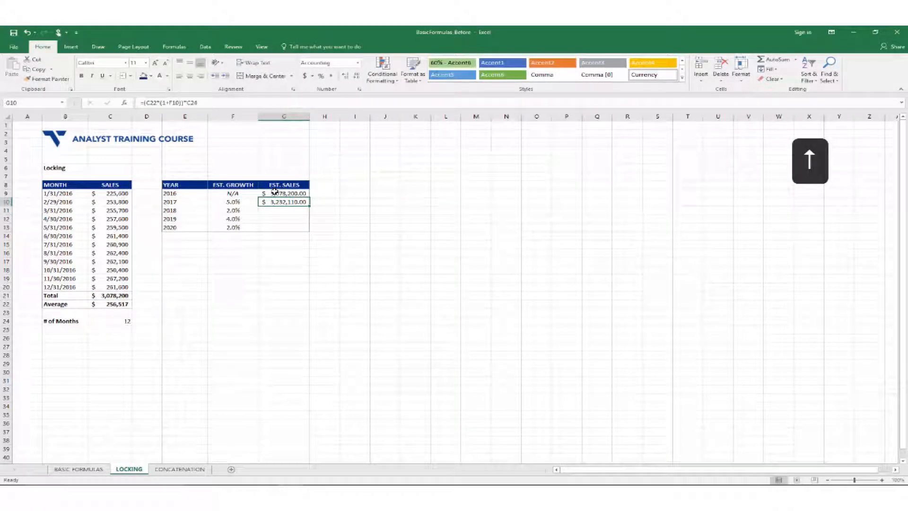
Check the 2017 growth with a temporary =G10/G9 formula in H10, and clear that cell.
{"action": "key", "text": "Up"}
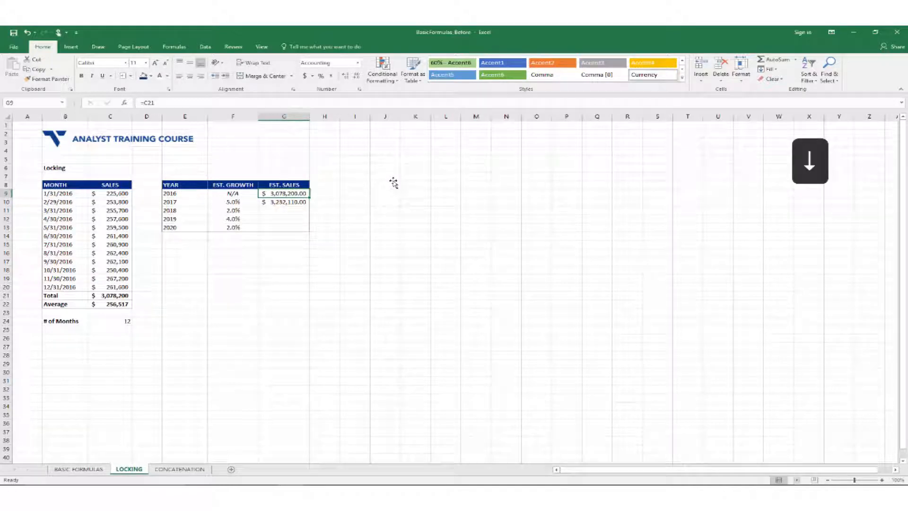
{"action": "key", "text": "Right"}
{"action": "key", "text": "Down"}
{"action": "type", "text": "="}
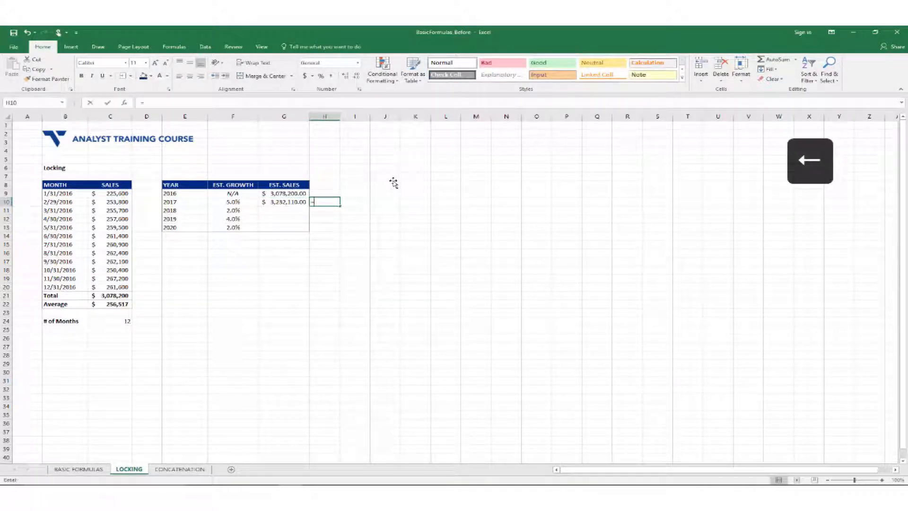
{"action": "key", "text": "Left"}
{"action": "key", "text": "BackSpace"}
{"action": "type", "text": "0"}
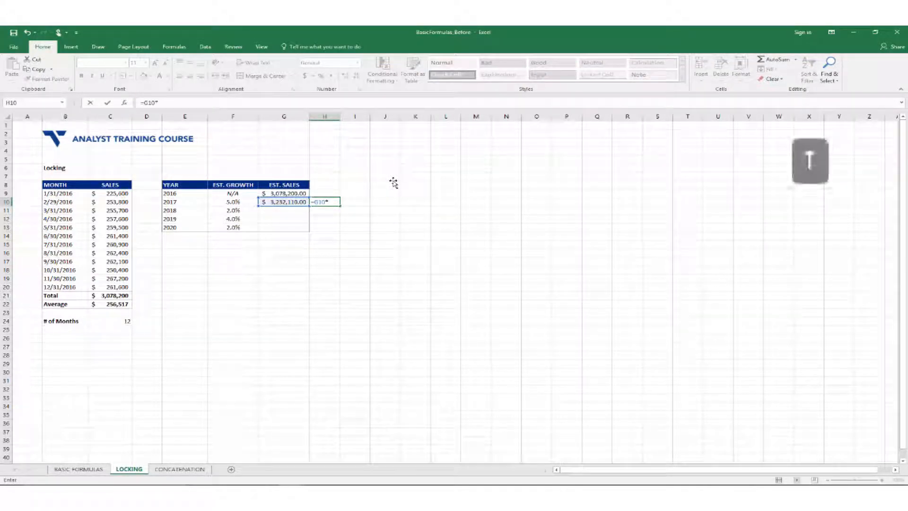
{"action": "key", "text": "Return"}
{"action": "type", "text": "/"}
{"action": "key", "text": "Up"}
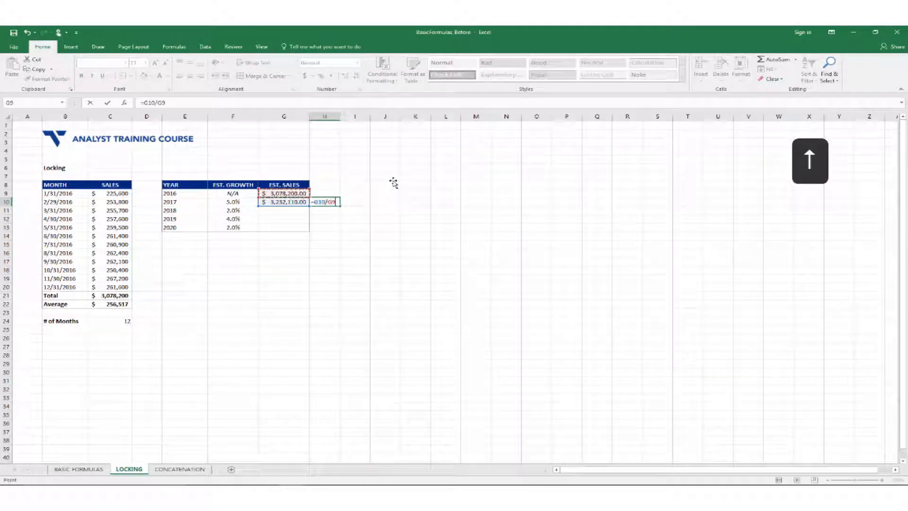
{"action": "key", "text": "Return"}
{"action": "key", "text": "Up"}
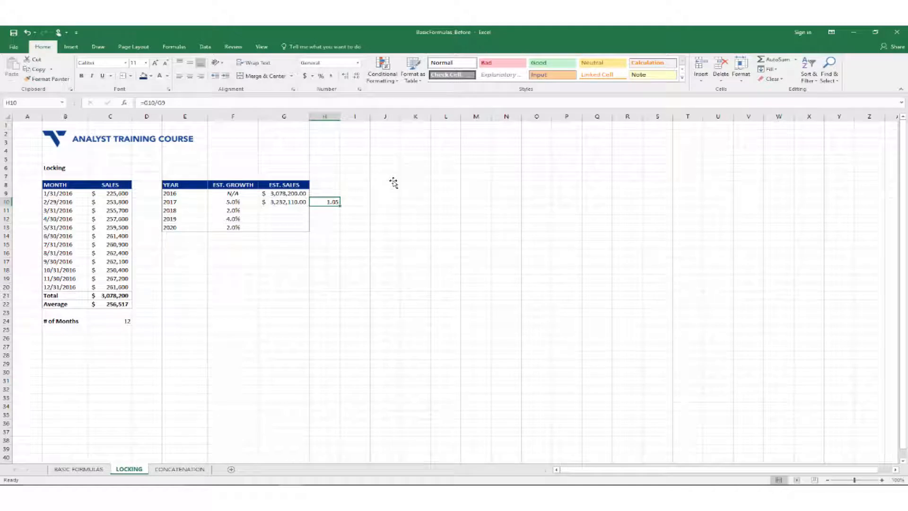
{"action": "key", "text": "Delete"}
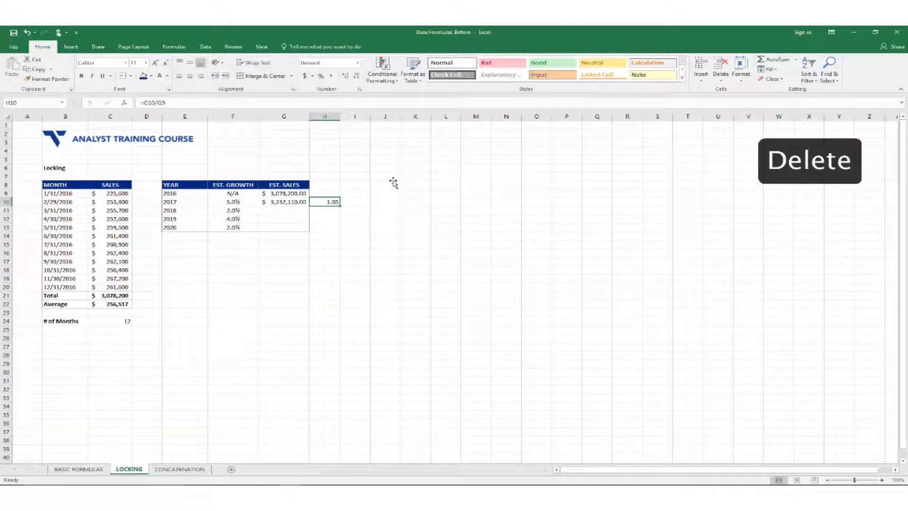
{"action": "key", "text": "BackSpace"}
{"action": "key", "text": "Left"}
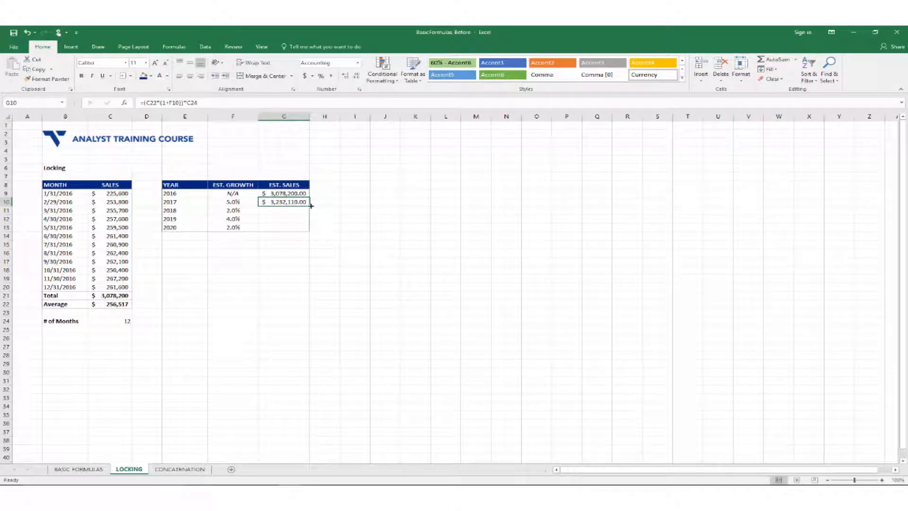
Fill the unlocked G10 formula down through G13 and inspect the cell references of the copy in G11.
{"action": "left_click_drag", "start_coordinate": [311, 205], "coordinate": [312, 232]}
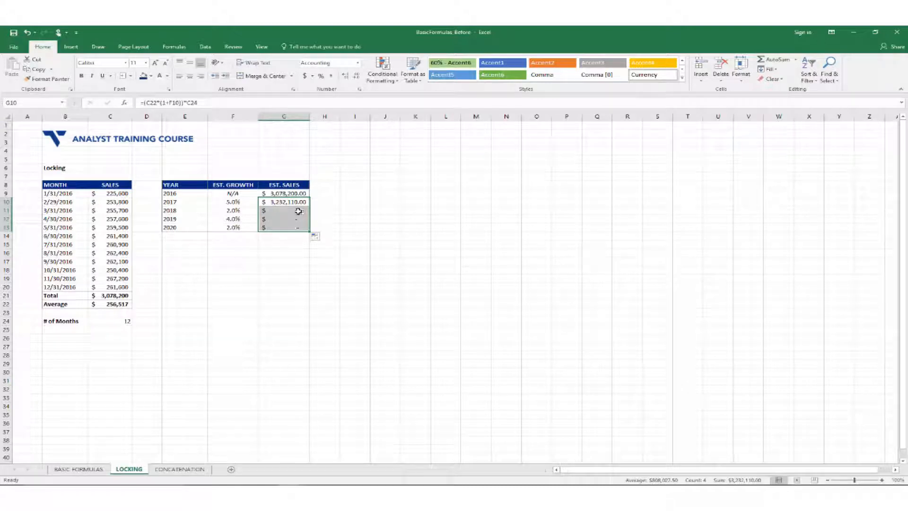
{"action": "left_click", "coordinate": [298, 211]}
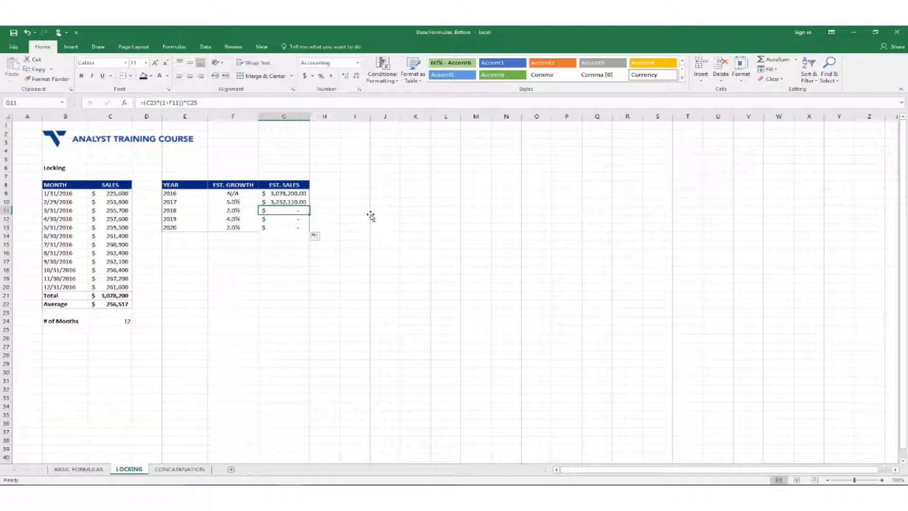
{"action": "key", "text": "F2"}
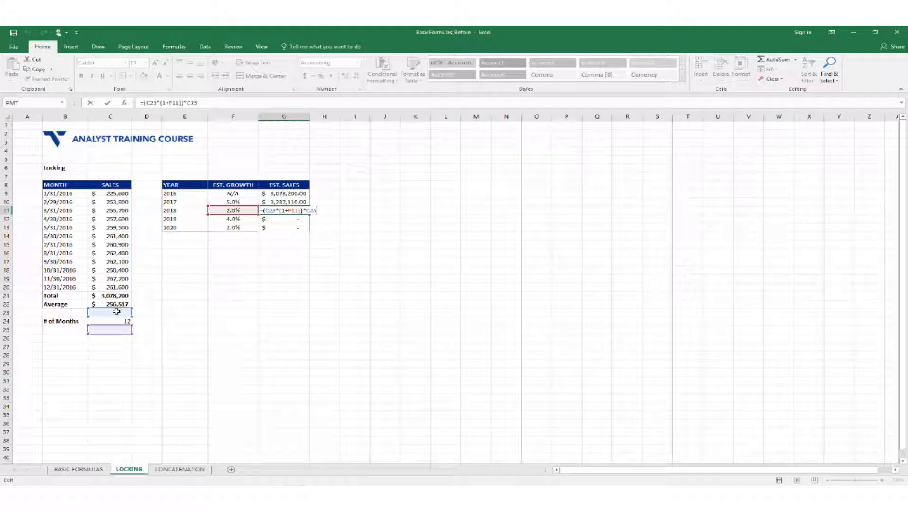
{"action": "key", "text": "Escape"}
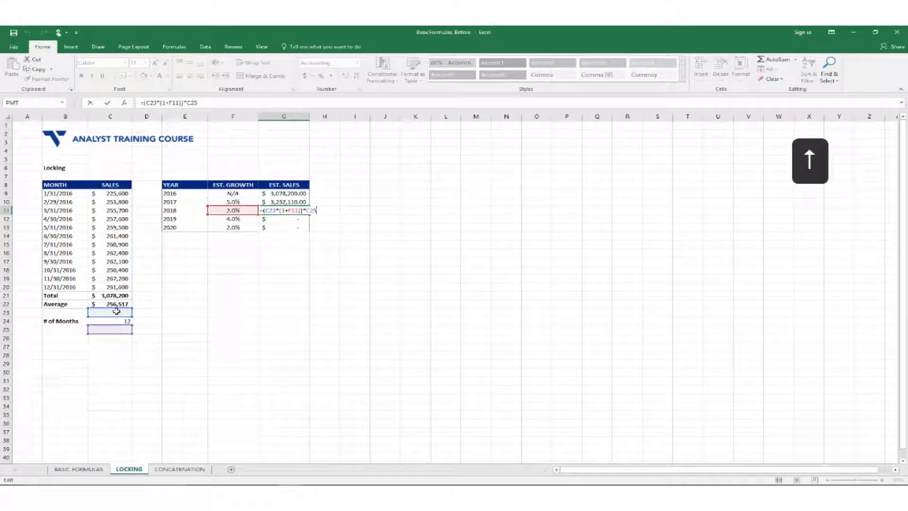
Lock the average and month-count references in G10 so the formula is =($C$22*(1+F10))*$C$24.
{"action": "key", "text": "Up"}
{"action": "key", "text": "F2"}
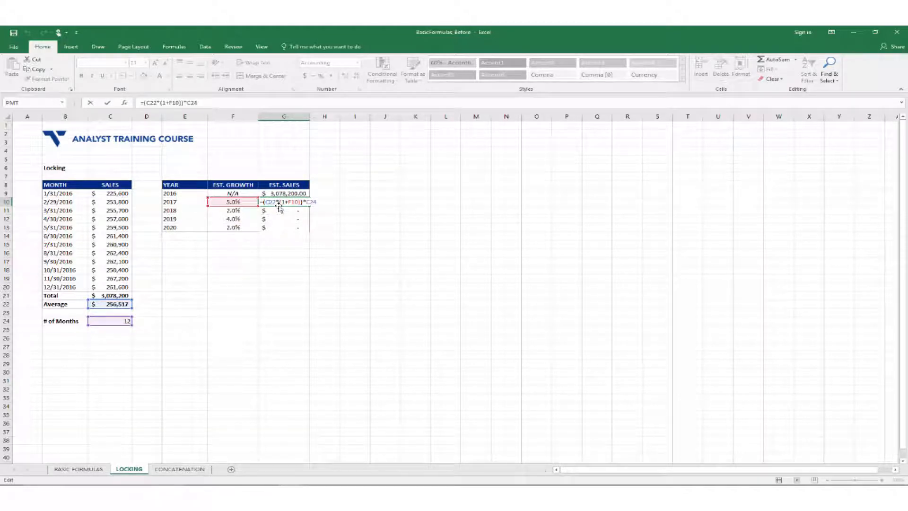
{"action": "key", "text": "F4"}
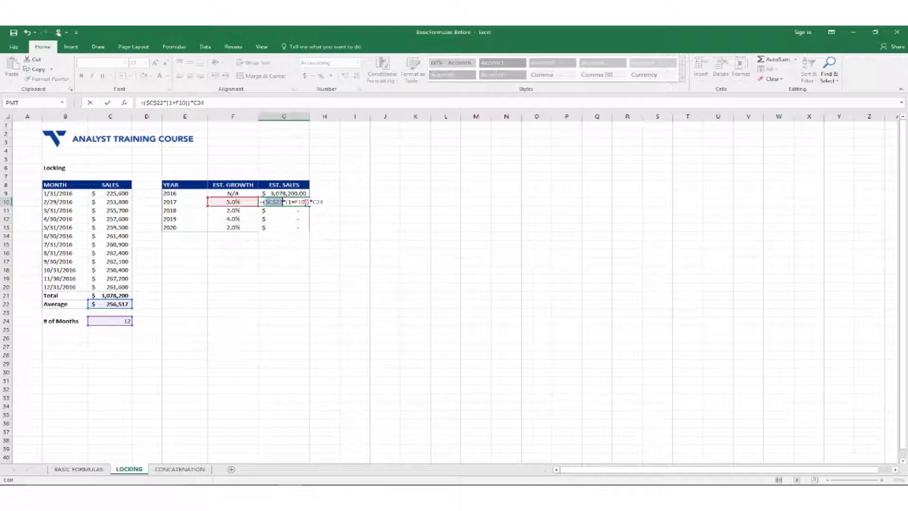
{"action": "left_click", "coordinate": [319, 202]}
{"action": "key", "text": "F4"}
{"action": "key", "text": "Return"}
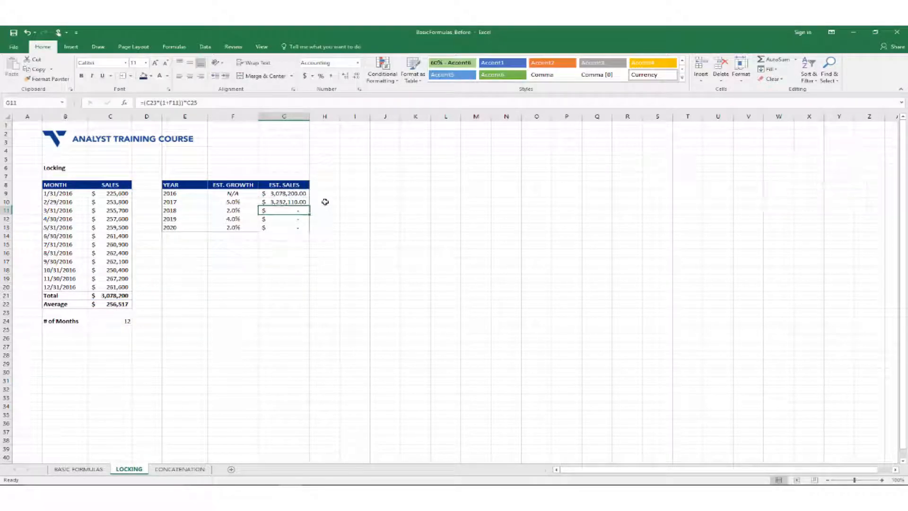
Copy the locked estimated sales formula from G10 and paste it over G10:G13 for 2017 through 2020.
{"action": "left_click", "coordinate": [299, 204]}
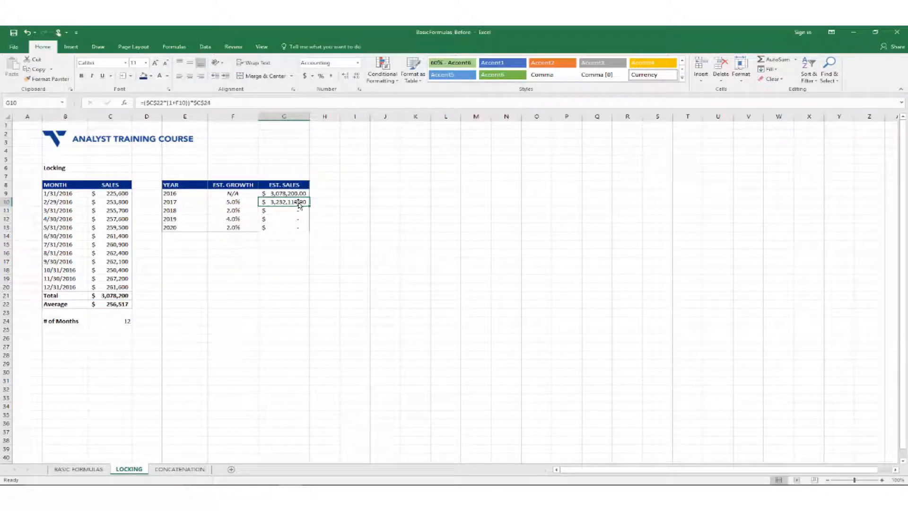
{"action": "key", "text": "ctrl+c"}
{"action": "key", "text": "shift+Down"}
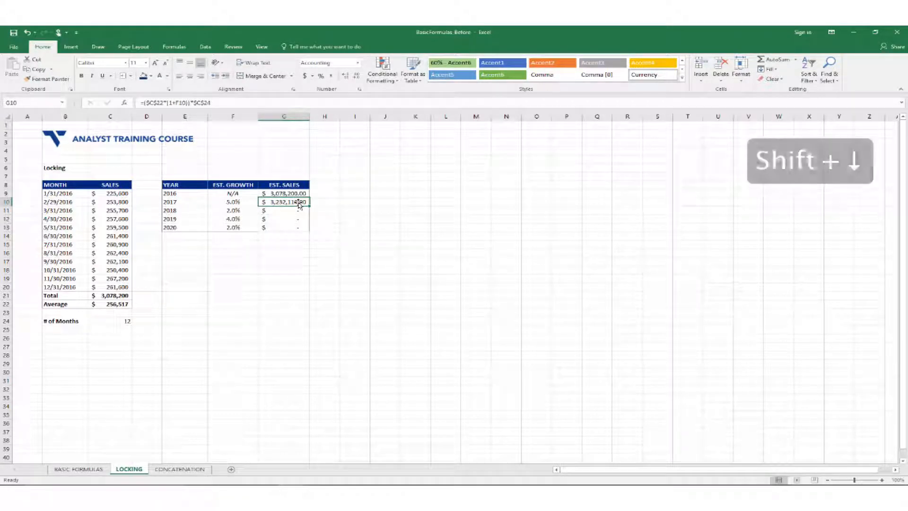
{"action": "key", "text": "shift+Down"}
{"action": "key", "text": "shift+Down"}
{"action": "key", "text": "shift+Down"}
{"action": "key", "text": "shift+Down"}
{"action": "key", "text": "shift+Down"}
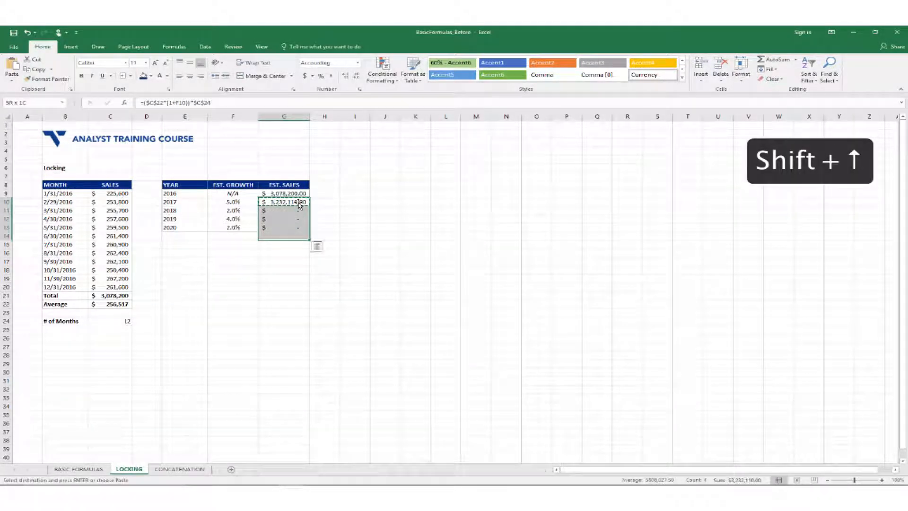
{"action": "key", "text": "shift+Up"}
{"action": "key", "text": "shift+Up"}
{"action": "key", "text": "ctrl+v"}
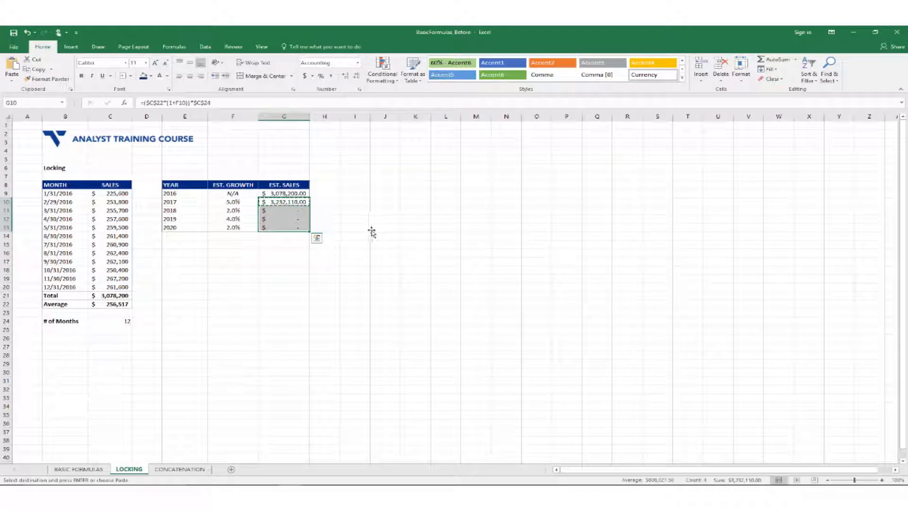
Apply the copied estimated sales formula to the whole selected forecast range and begin a formula in H11.
{"action": "key", "text": "ctrl+v"}
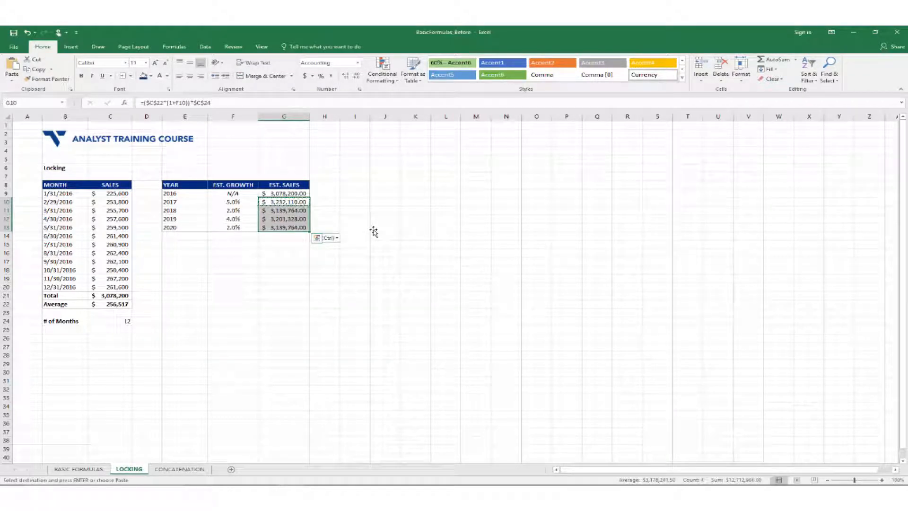
{"action": "key", "text": "Down"}
{"action": "key", "text": "Right"}
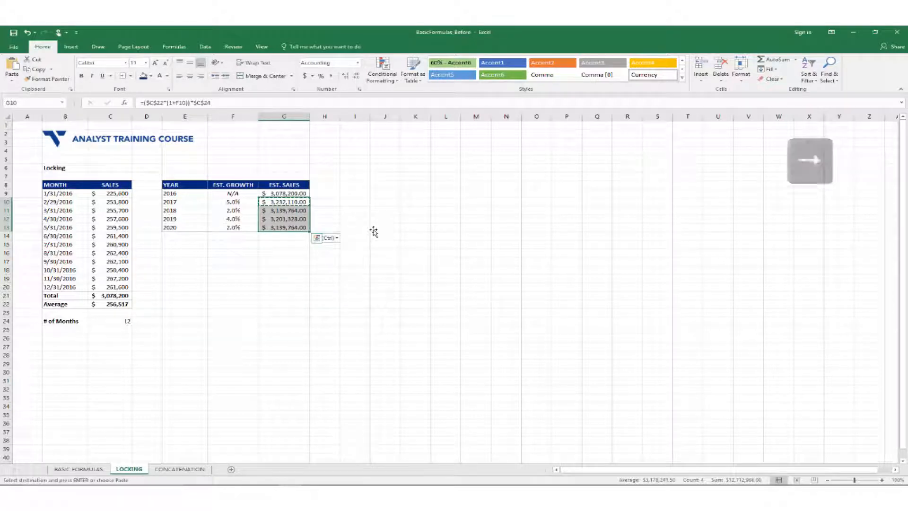
{"action": "key", "text": "Right"}
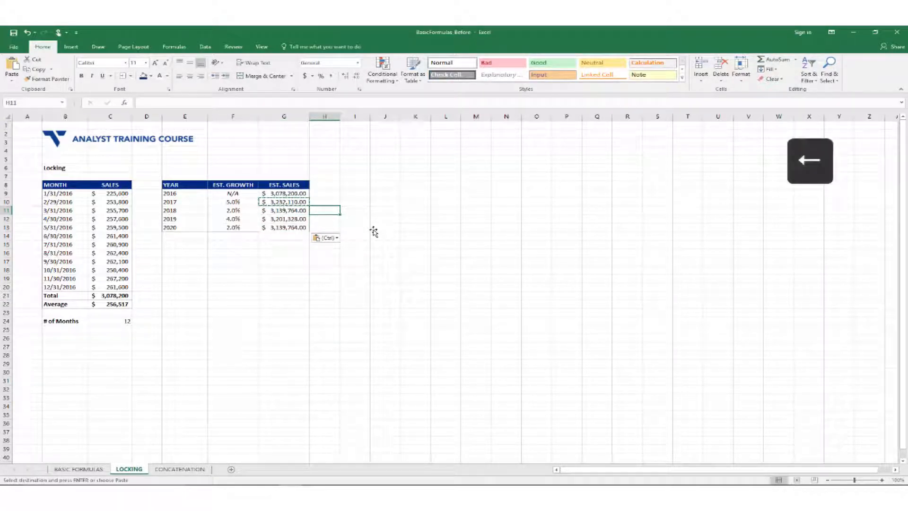
{"action": "type", "text": "="}
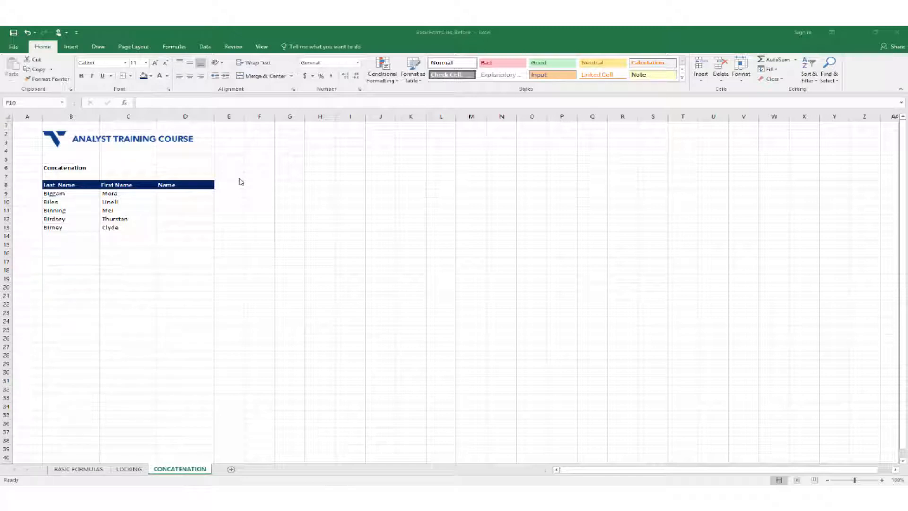
Enter a sample full name in F9 of the CONCATENATION sheet, written as last name, comma, space, first name.
{"action": "left_click", "coordinate": [272, 194]}
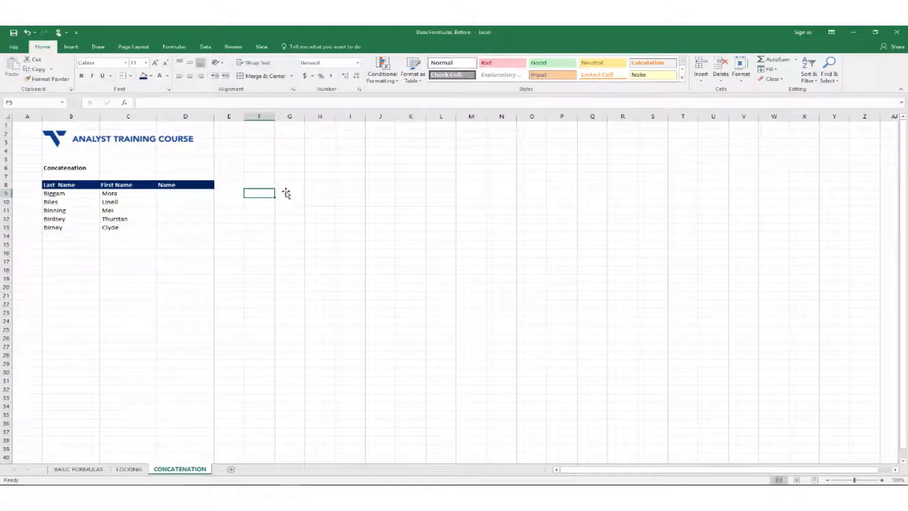
{"action": "type", "text": "Thompson"}
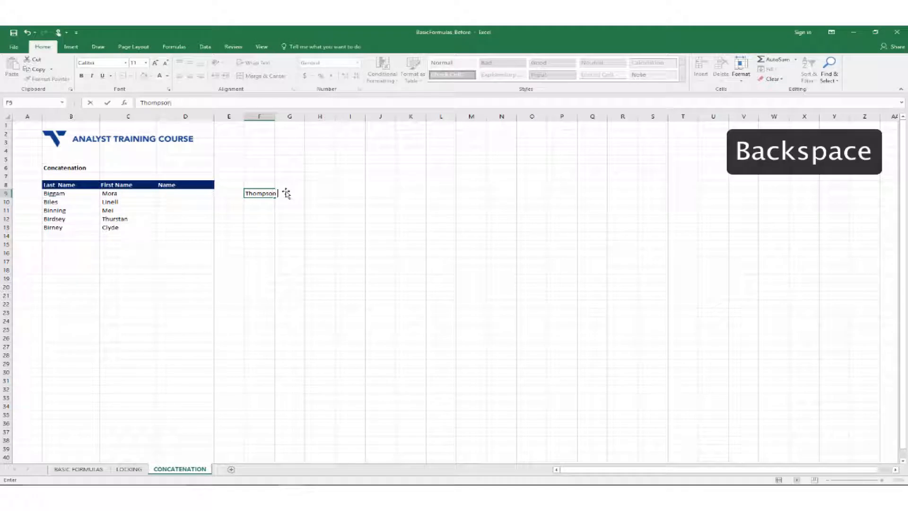
{"action": "type", "text": ", Ste"}
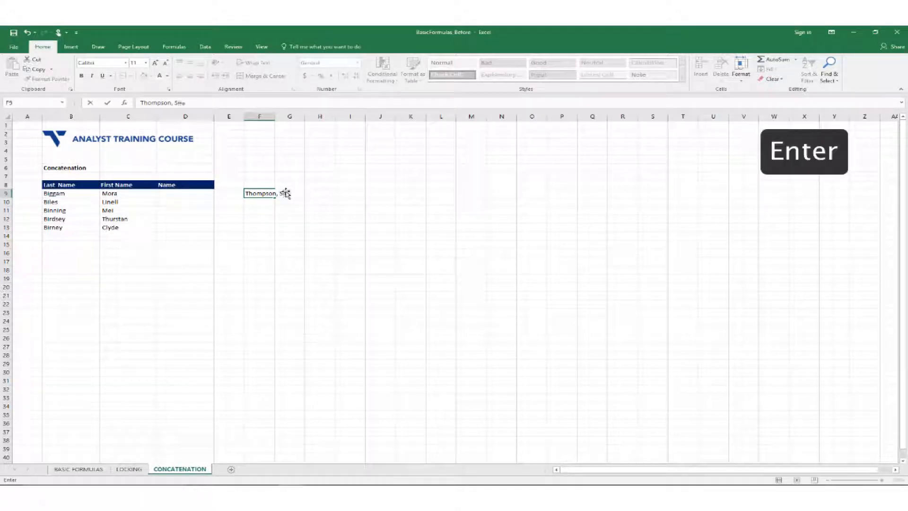
{"action": "type", "text": "n"}
{"action": "key", "text": "Return"}
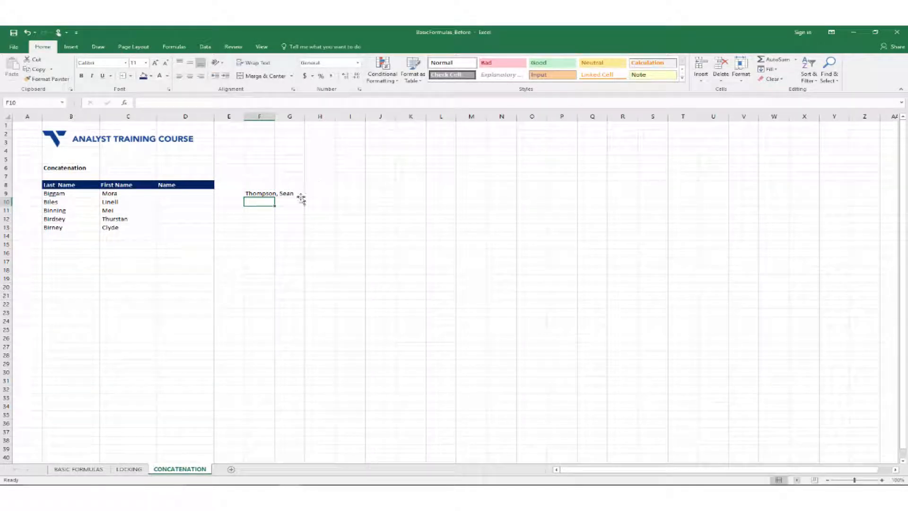
Examine the last name, comma separator and first name parts of the sample entry in F9.
{"action": "key", "text": "Up"}
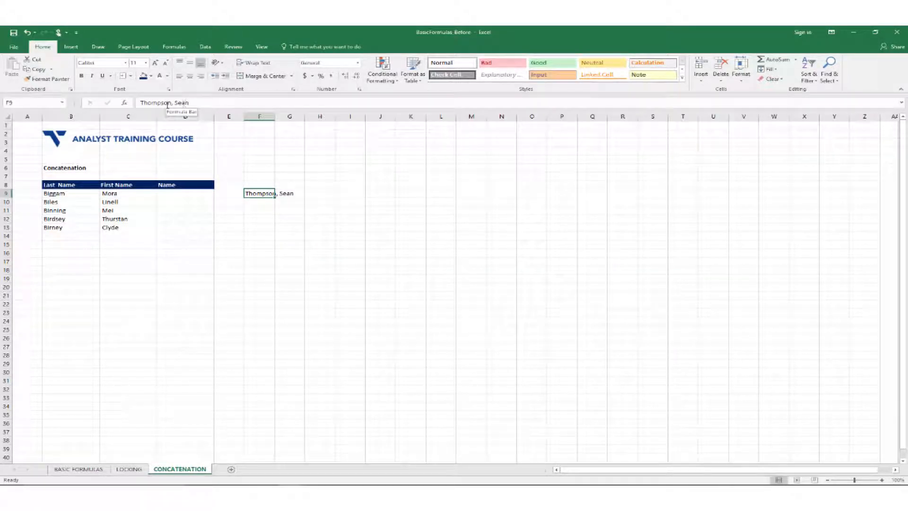
{"action": "left_click_drag", "start_coordinate": [171, 103], "coordinate": [134, 106]}
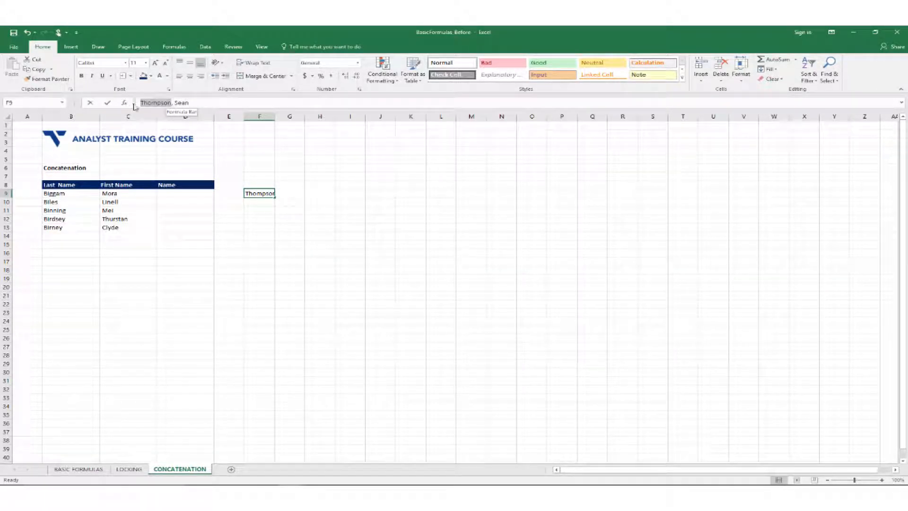
{"action": "left_click", "coordinate": [172, 102]}
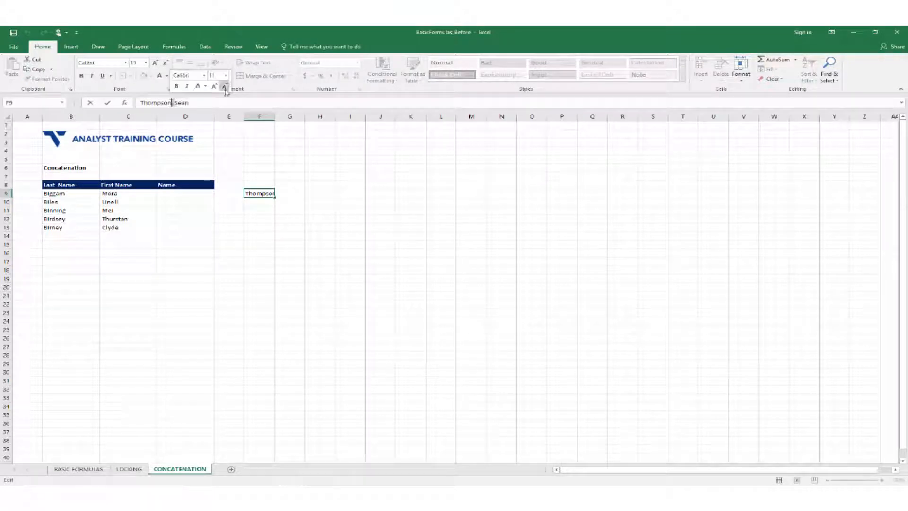
{"action": "type", "text": ","}
{"action": "left_click_drag", "start_coordinate": [189, 102], "coordinate": [175, 102]}
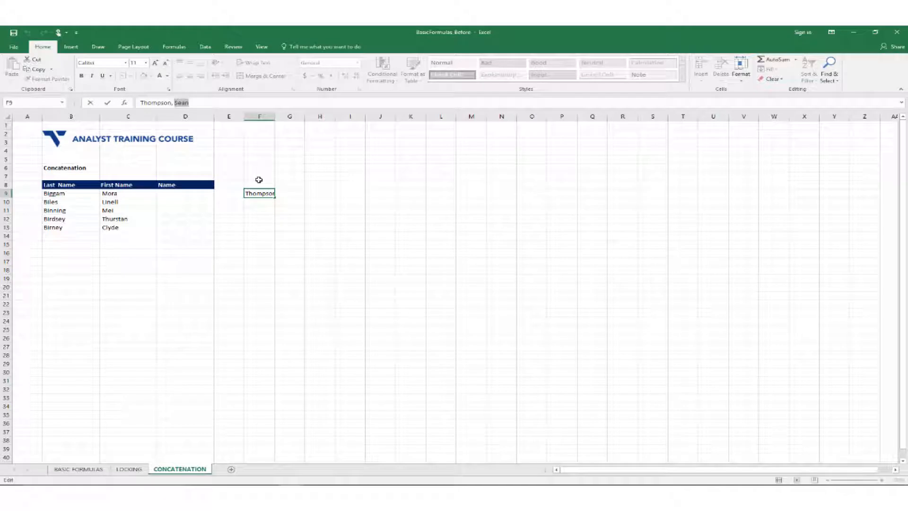
{"action": "key", "text": "Return"}
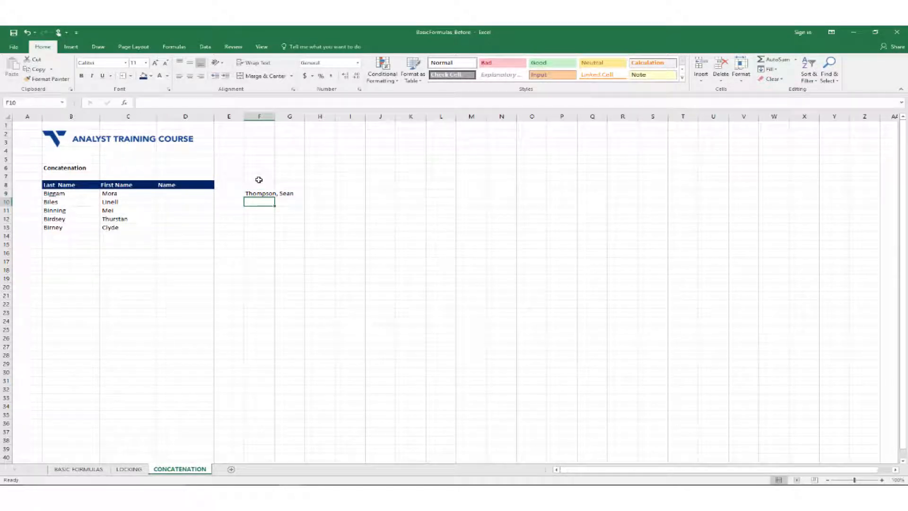
Start a CONCAT formula in D9 with the last name in B9 as its first text argument.
{"action": "left_click", "coordinate": [200, 195]}
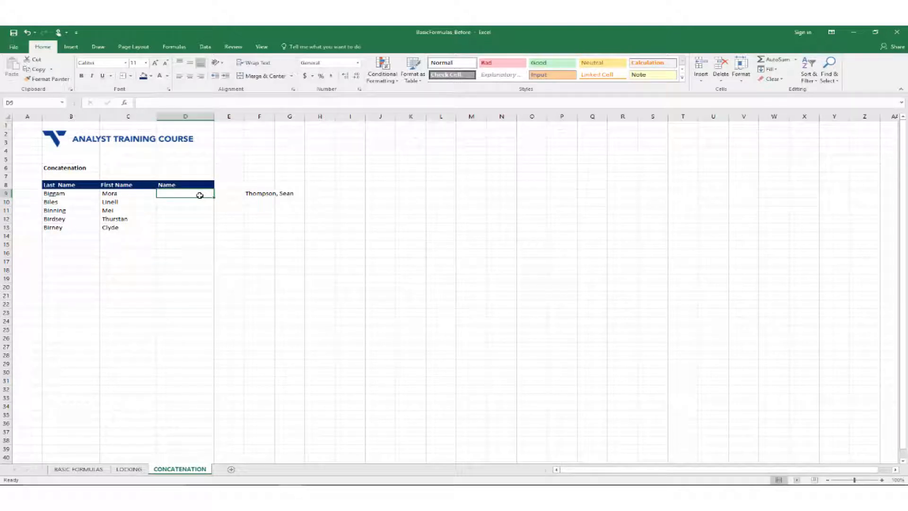
{"action": "type", "text": "="}
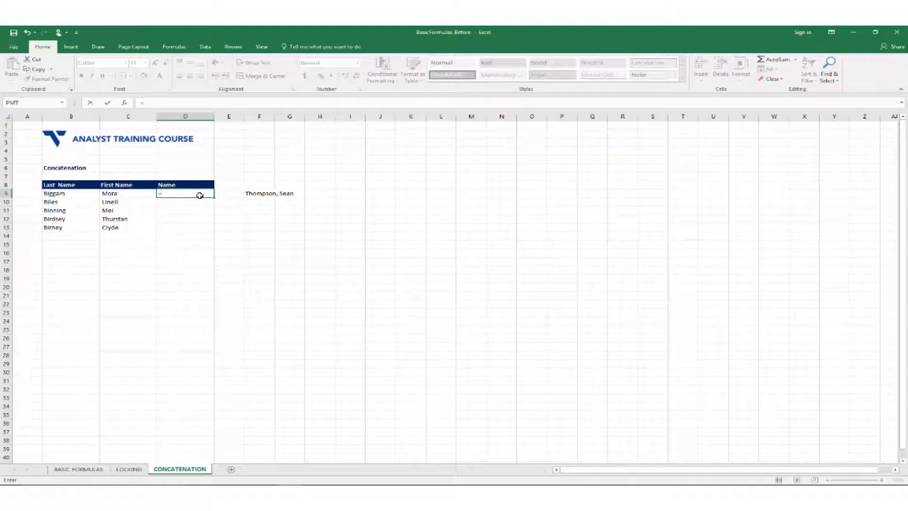
{"action": "type", "text": "conc"}
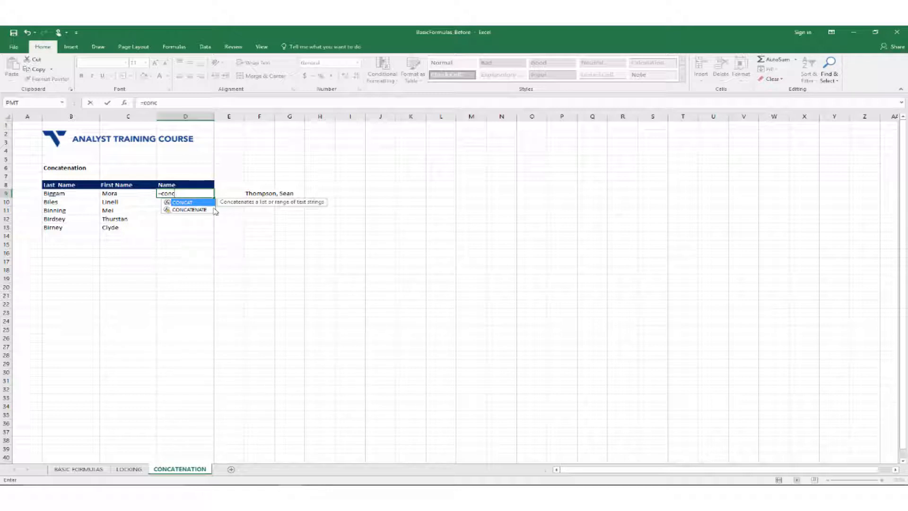
{"action": "key", "text": "Tab"}
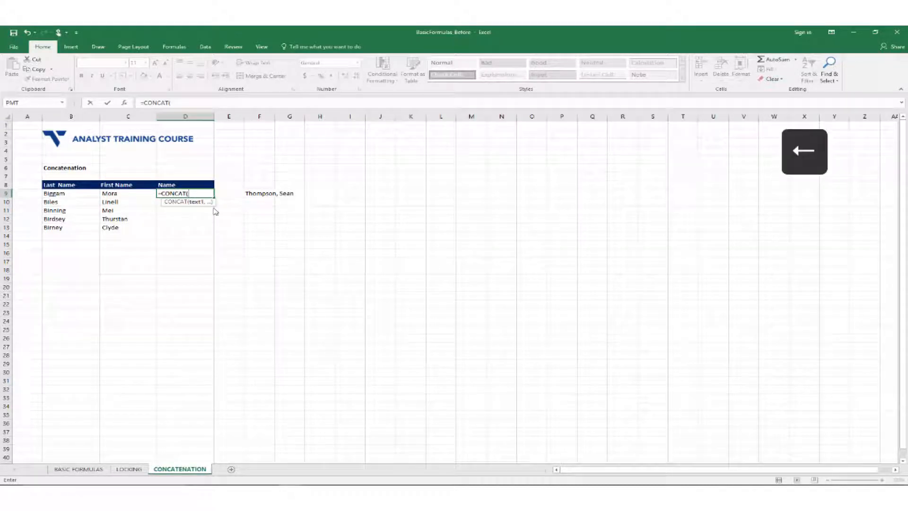
{"action": "key", "text": "Left"}
{"action": "key", "text": "Left"}
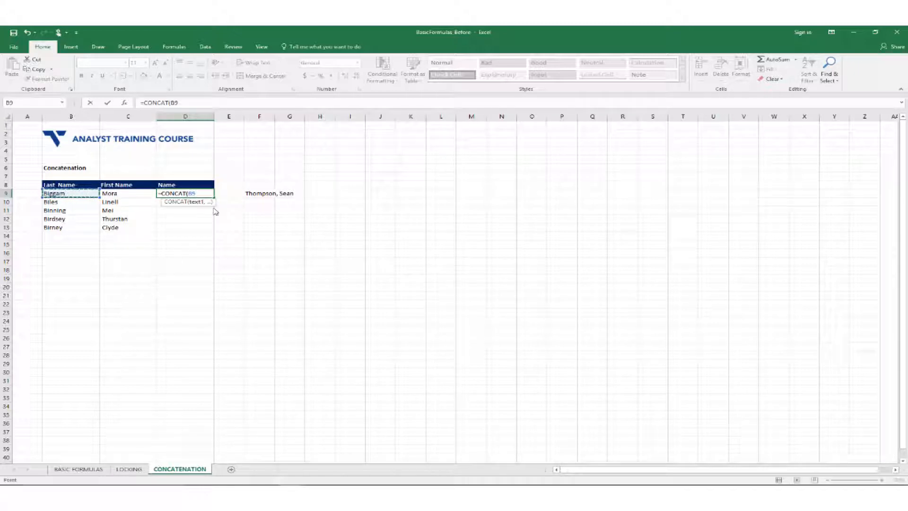
{"action": "type", "text": ","}
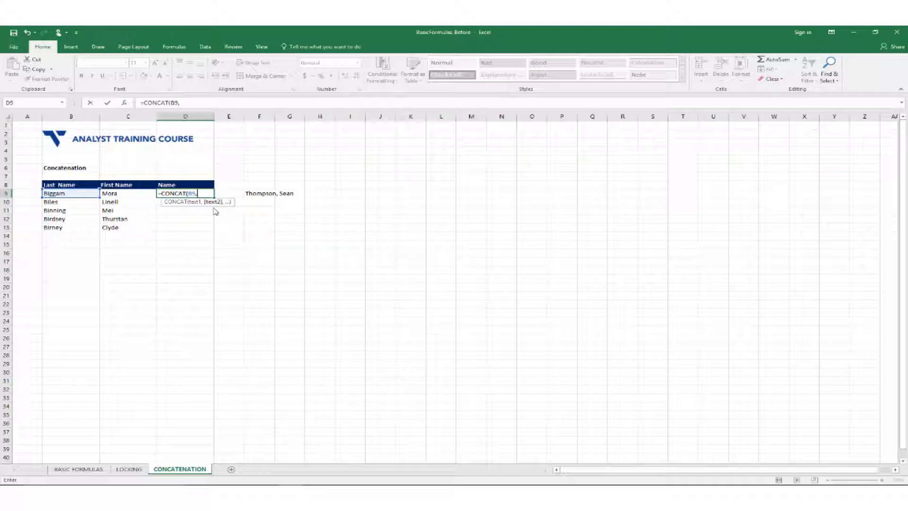
Complete the D9 formula as =CONCAT(B9,", ",C9) and fill it down through D13.
{"action": "type", "text": "\""}
{"action": "type", "text": ","}
{"action": "type", "text": ","}
{"action": "left_click", "coordinate": [188, 102]}
{"action": "left_click_drag", "start_coordinate": [187, 102], "coordinate": [179, 103]}
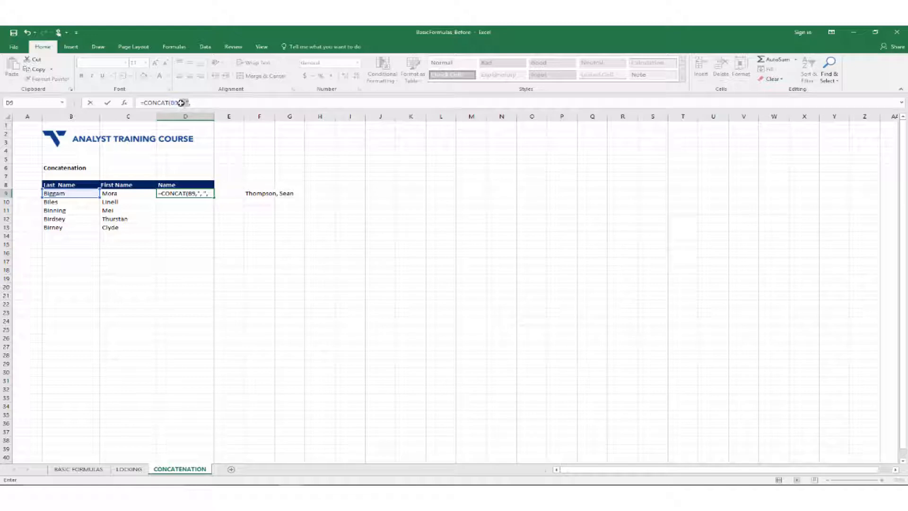
{"action": "left_click", "coordinate": [209, 102]}
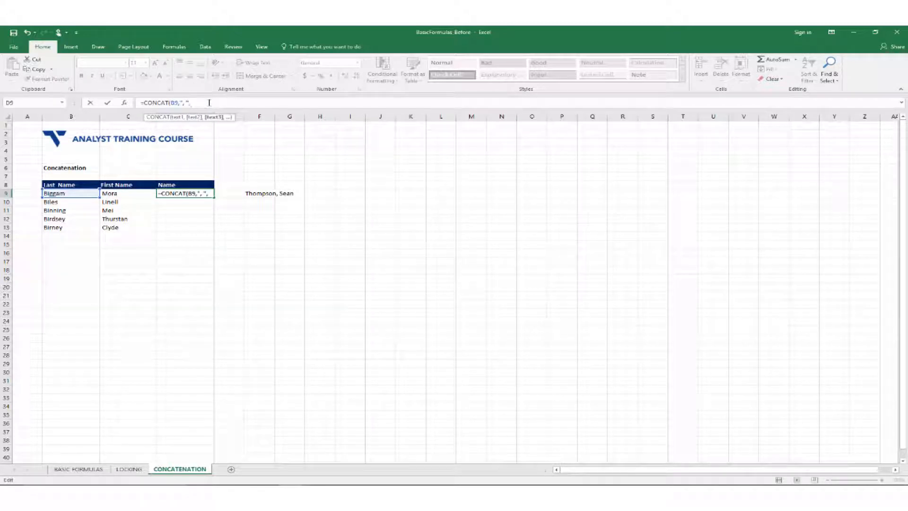
{"action": "left_click", "coordinate": [133, 193]}
{"action": "key", "text": "Return"}
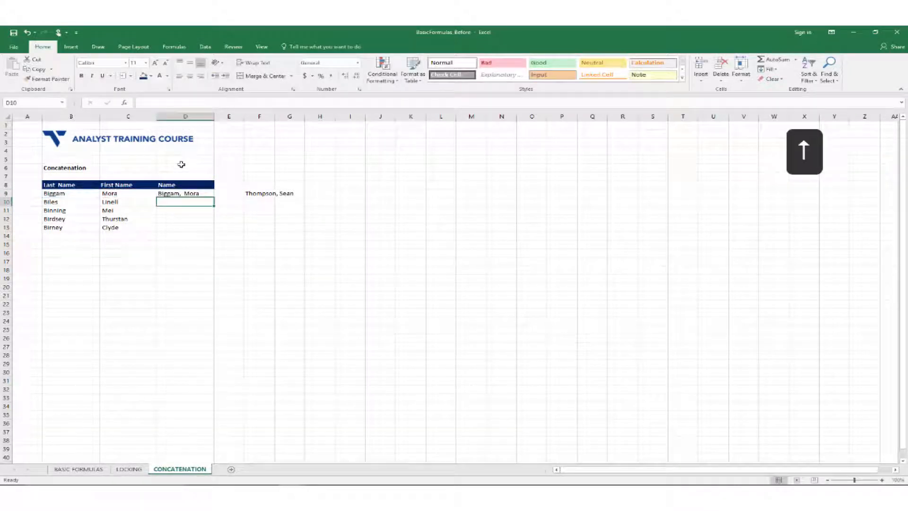
{"action": "key", "text": "Up"}
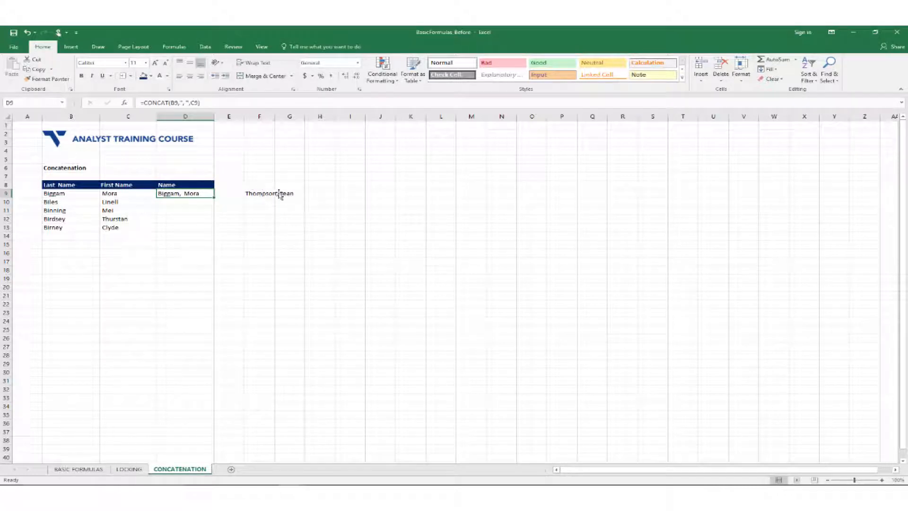
{"action": "double_click", "coordinate": [215, 197]}
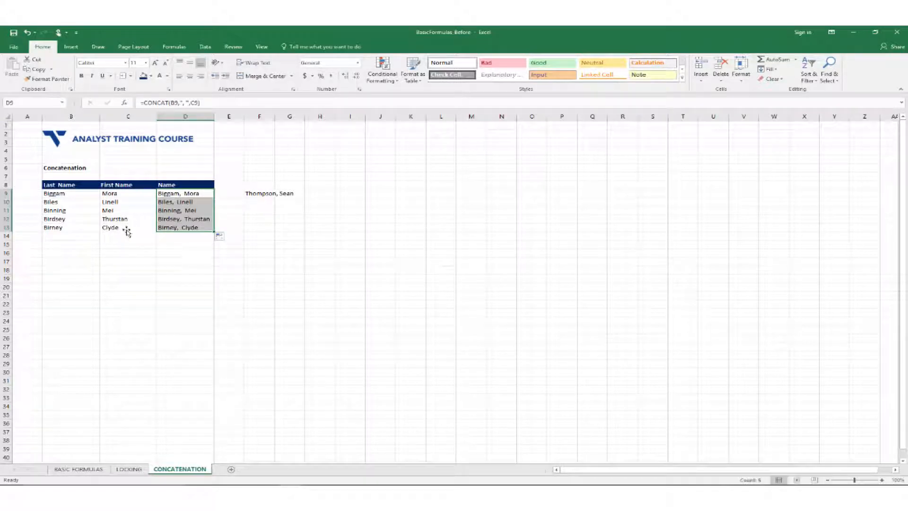
Clear the CONCAT formulas from D9:D13 in the Name column.
{"action": "left_click", "coordinate": [181, 238]}
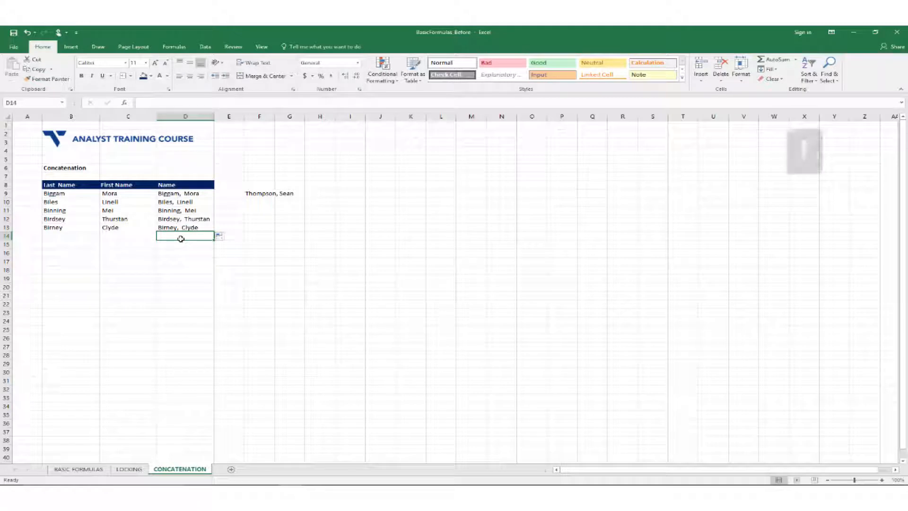
{"action": "key", "text": "Up"}
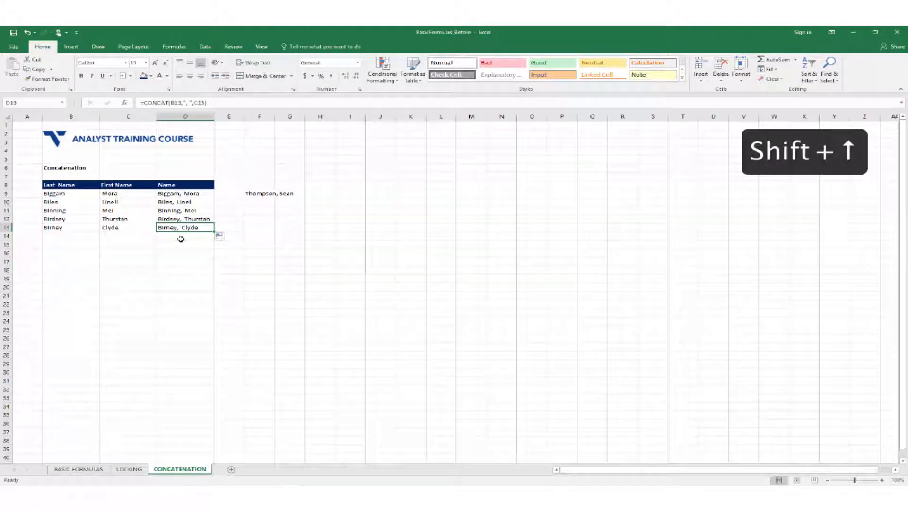
{"action": "key", "text": "shift+Up"}
{"action": "key", "text": "shift+Up"}
{"action": "key", "text": "shift+Up"}
{"action": "key", "text": "shift+Up"}
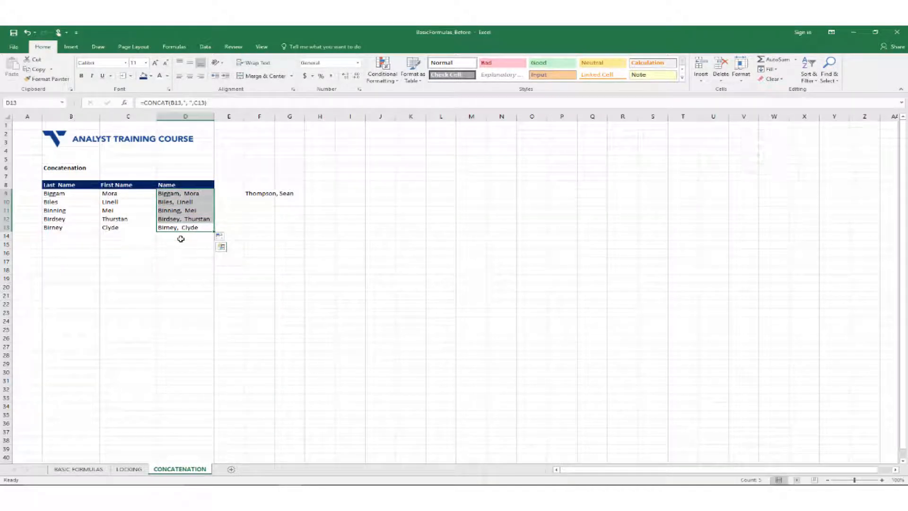
{"action": "key", "text": "Delete"}
Join the last and first names in D9 with the ampersand formula =B9&", "&C9.
{"action": "key", "text": "Up"}
{"action": "key", "text": "Up"}
{"action": "key", "text": "Up"}
{"action": "key", "text": "Up"}
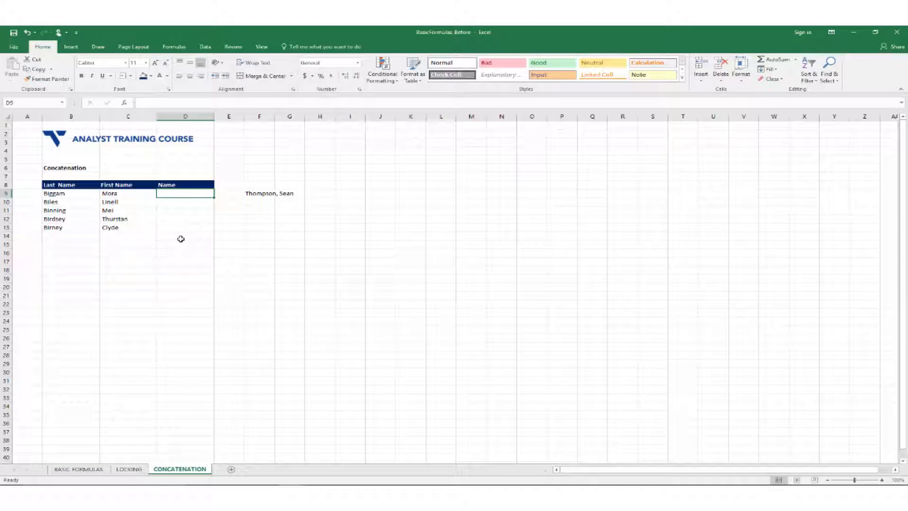
{"action": "type", "text": "="}
{"action": "key", "text": "Left"}
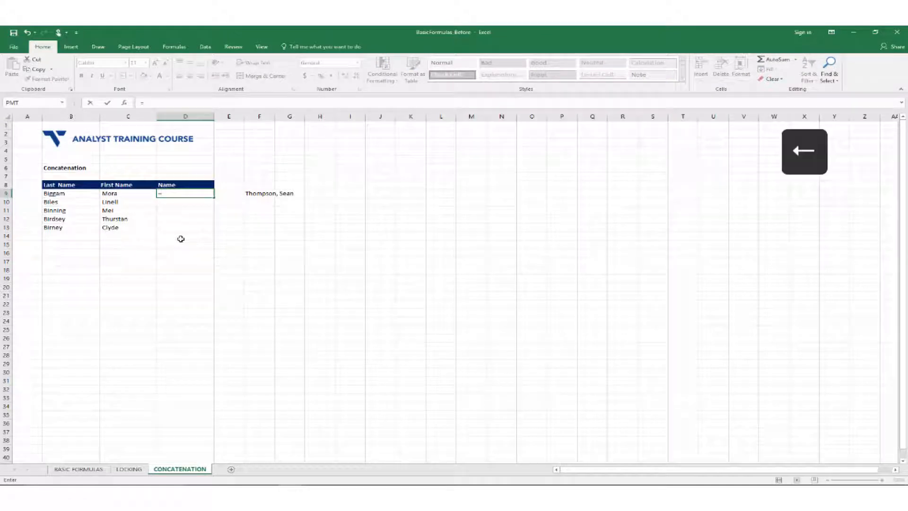
{"action": "key", "text": "Left"}
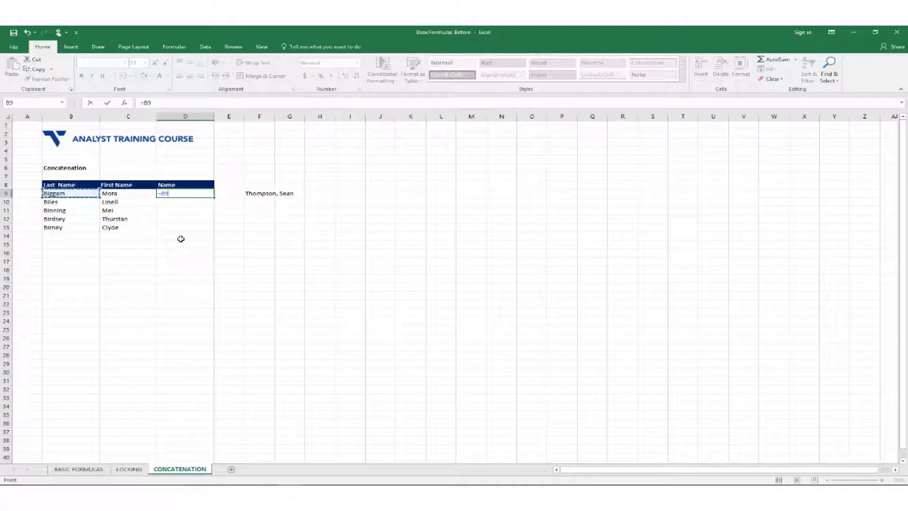
{"action": "type", "text": "&"}
{"action": "type", "text": "\", \""}
{"action": "type", "text": "&"}
{"action": "key", "text": "Left"}
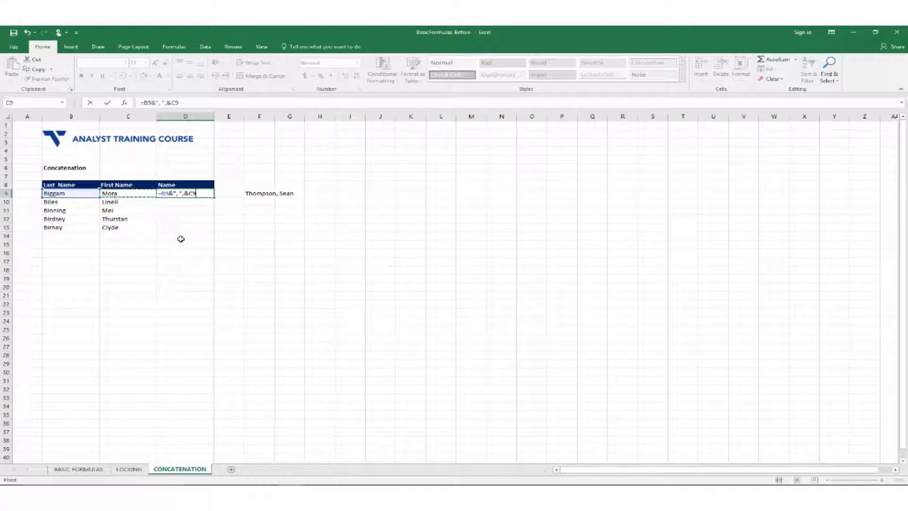
{"action": "key", "text": "Return"}
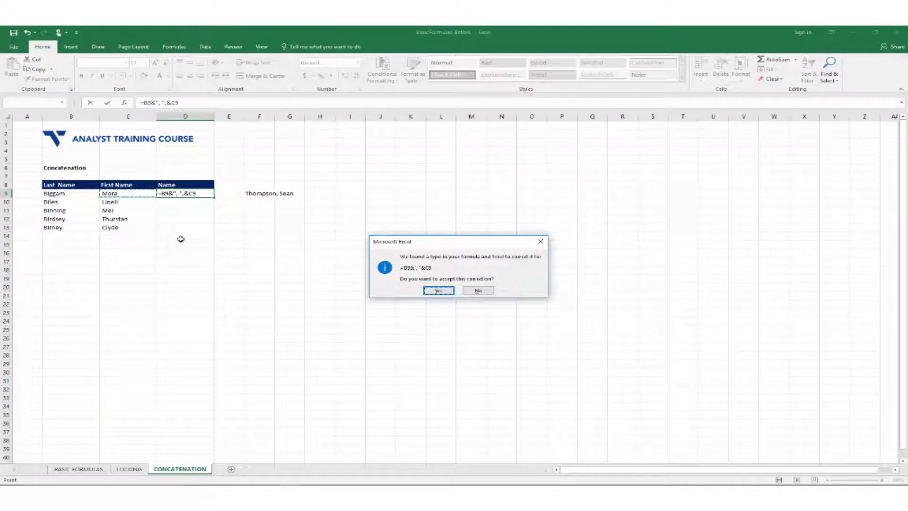
{"action": "key", "text": "Return"}
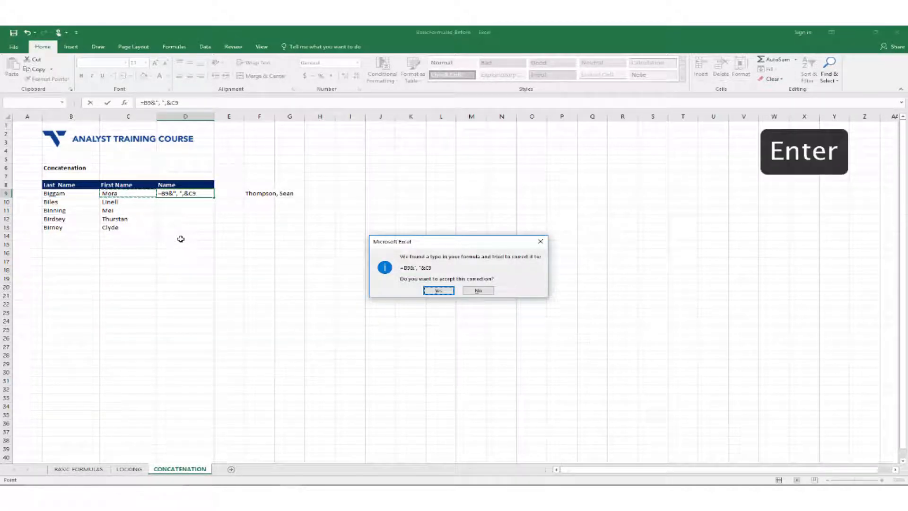
Copy the ampersand name formula from D9 and paste it over D9:D13.
{"action": "key", "text": "Up"}
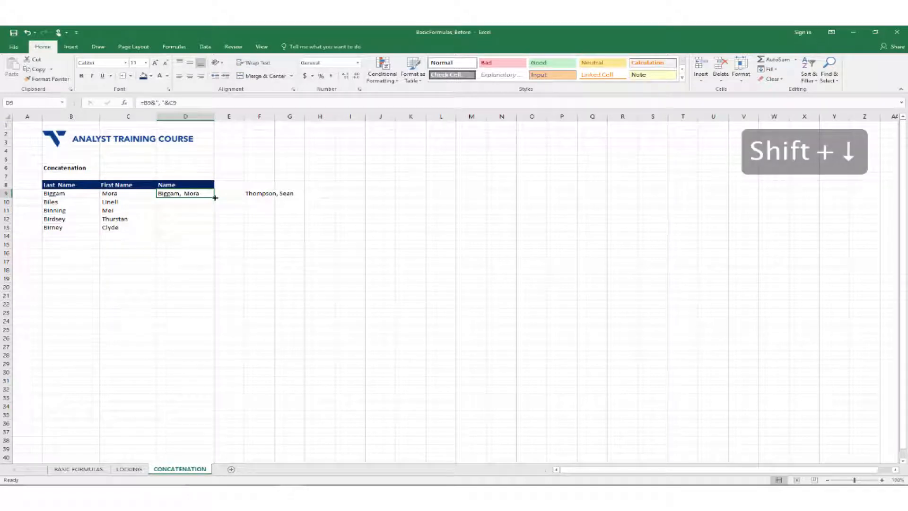
{"action": "key", "text": "ctrl+c"}
{"action": "key", "text": "shift+Down"}
{"action": "key", "text": "shift+Down"}
{"action": "key", "text": "shift+Down"}
{"action": "key", "text": "shift+Down"}
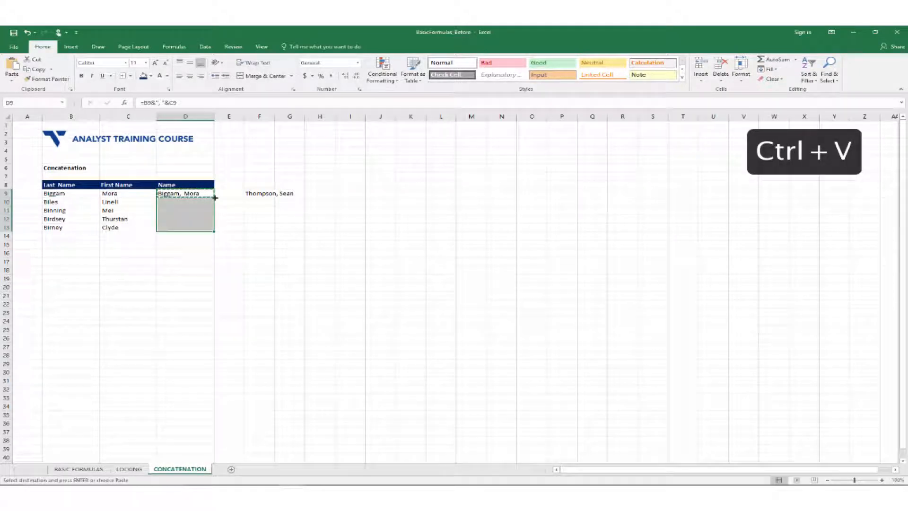
{"action": "key", "text": "ctrl+v"}
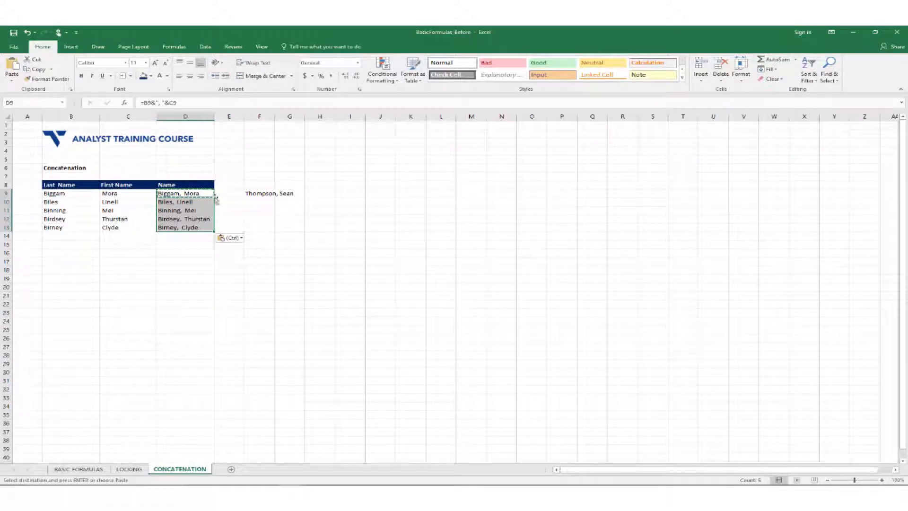
{"action": "left_click", "coordinate": [242, 184]}
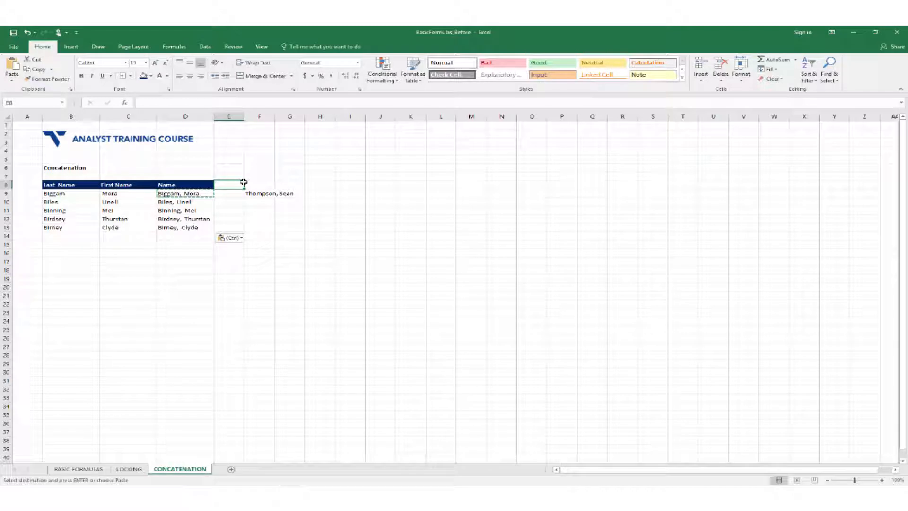